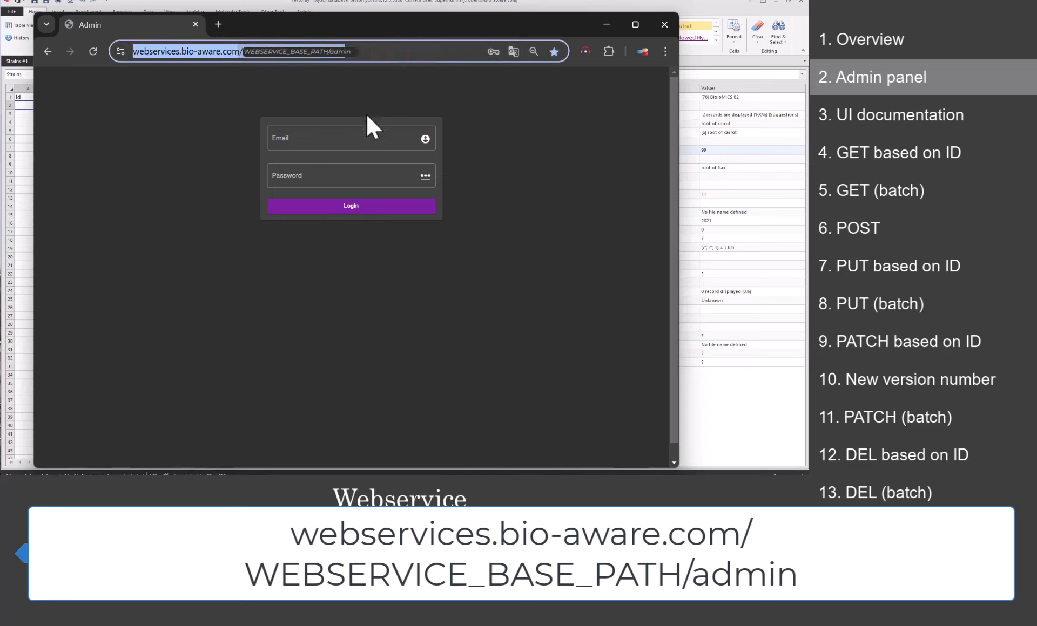
# Step: Enter the admin account password and sign in to the BioloMICS Webservice Admin panel
pyautogui.click(338, 179)
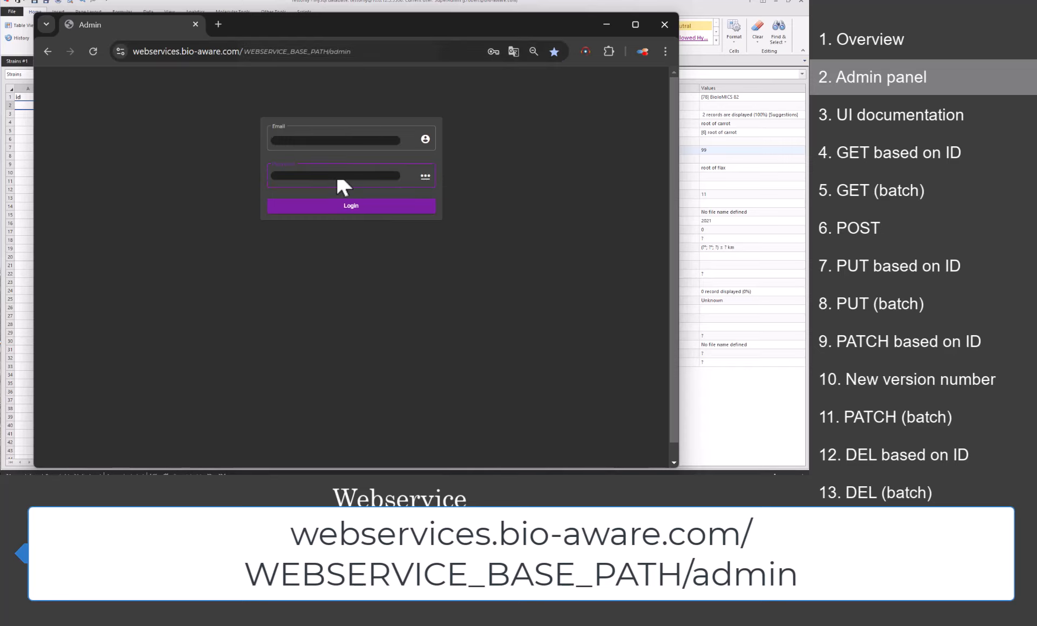
pyautogui.click(327, 207)
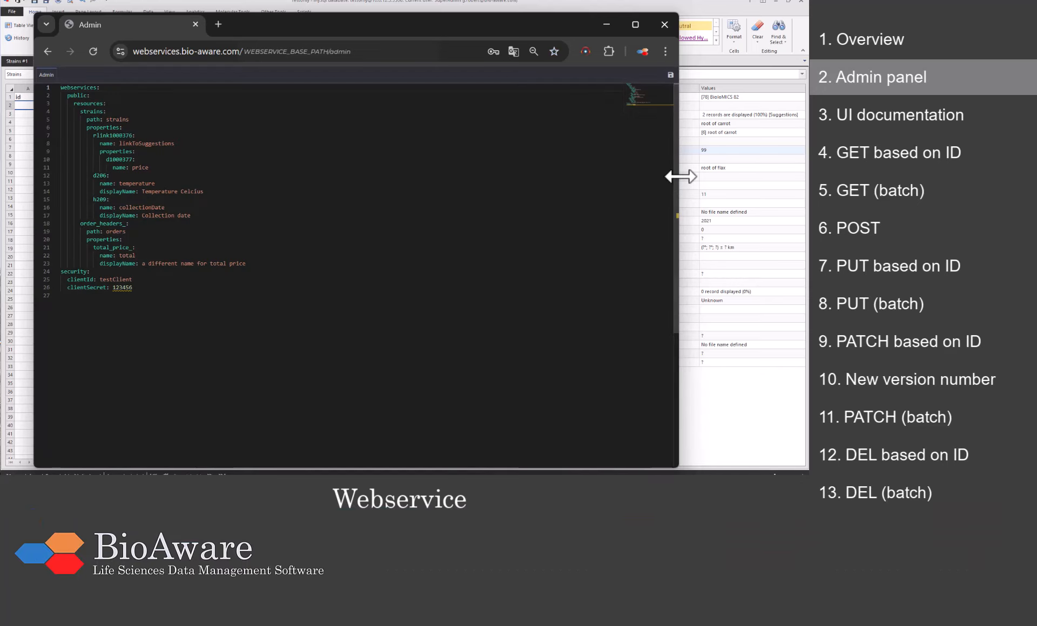
# Step: Narrow the browser beside the record panel and walk through the YAML's strains, order_headers_, rlink1000376 and clientSecret entries
pyautogui.moveTo(679, 176); pyautogui.dragTo(517, 191)
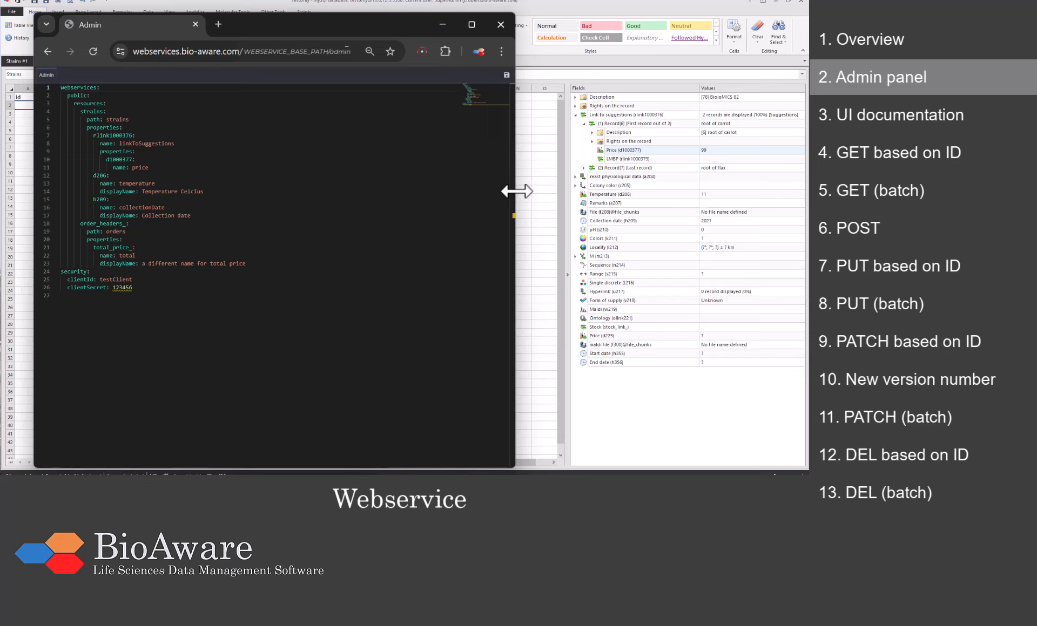
pyautogui.click(356, 86)
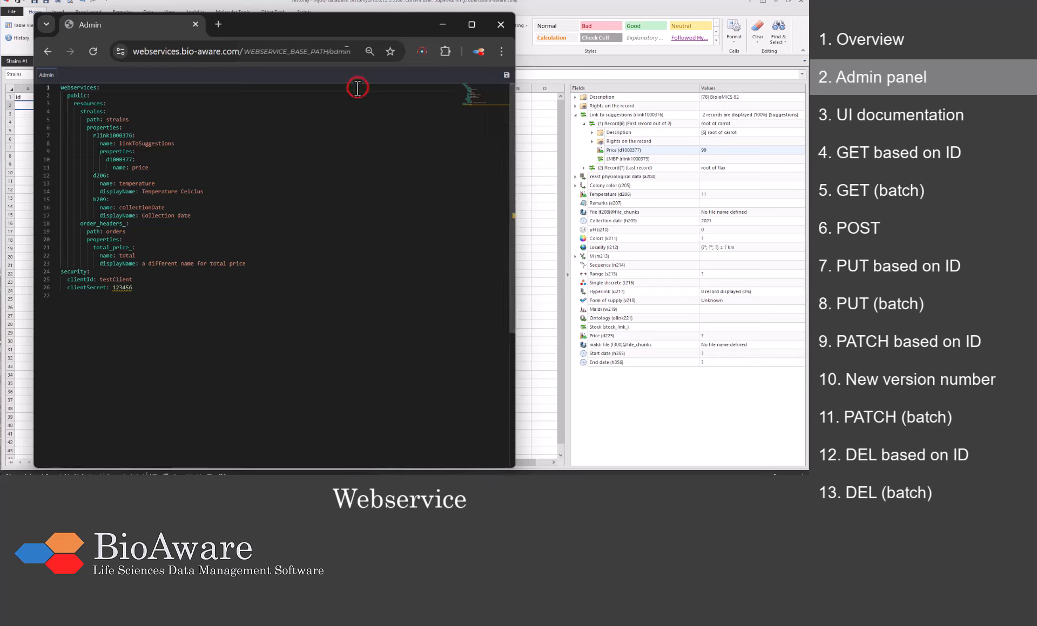
pyautogui.click(121, 96)
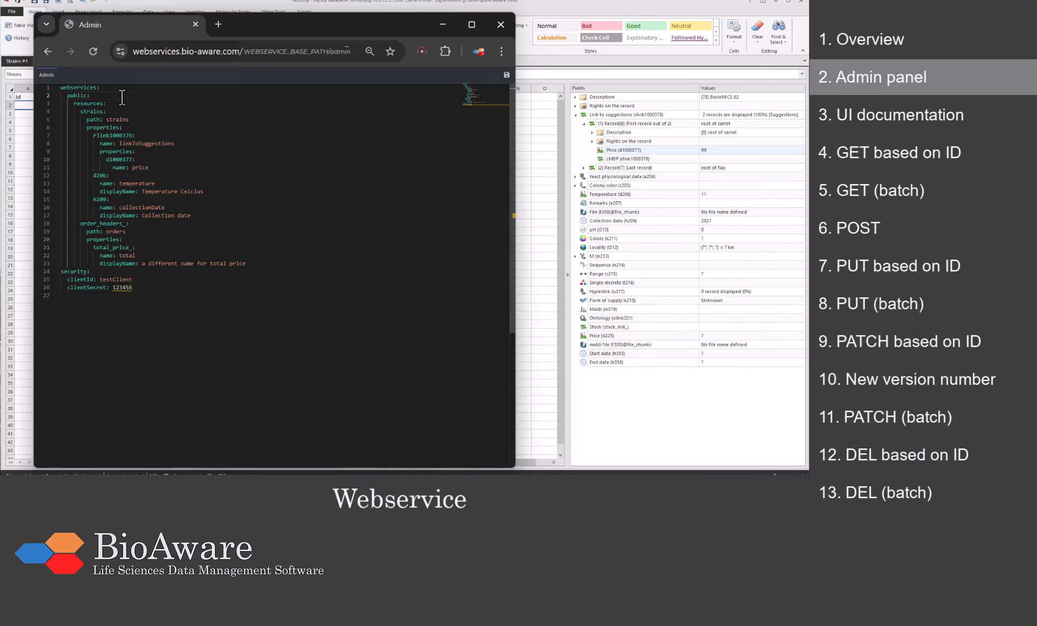
pyautogui.click(174, 112)
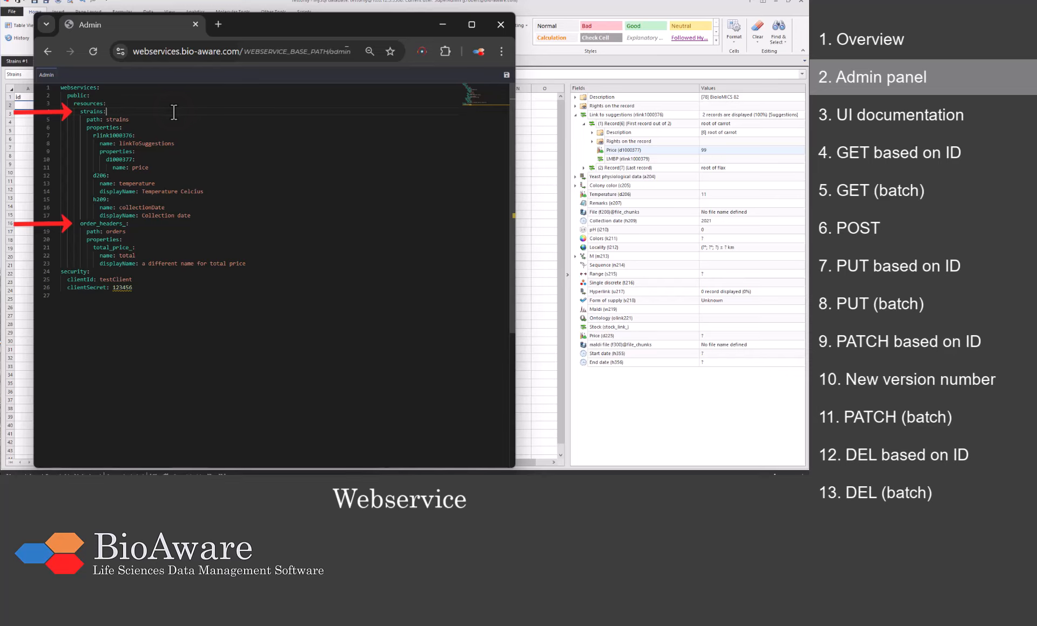
pyautogui.click(148, 227)
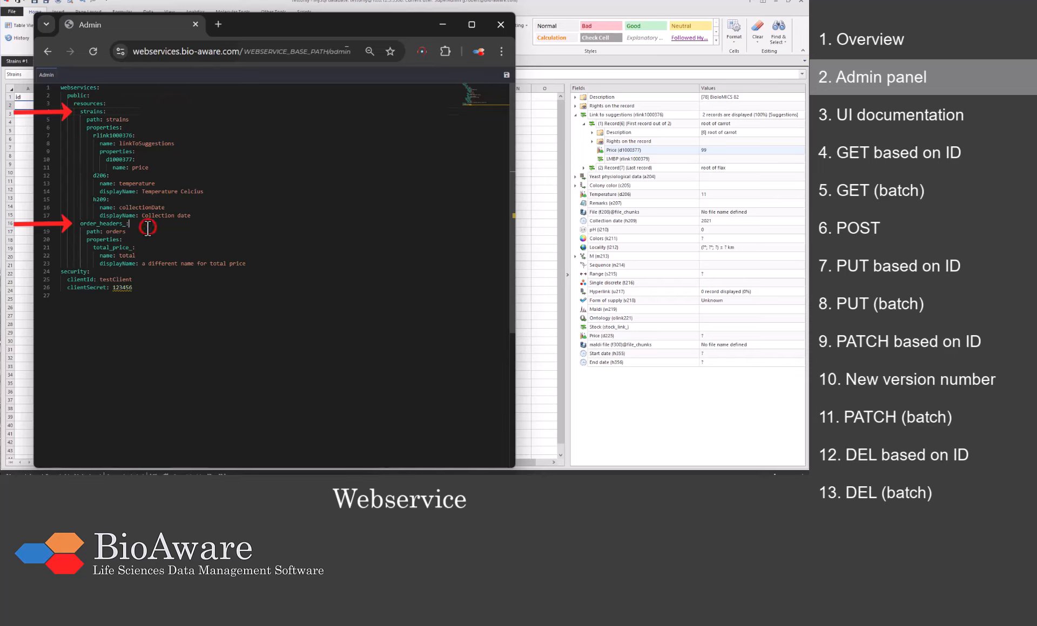
pyautogui.click(155, 118)
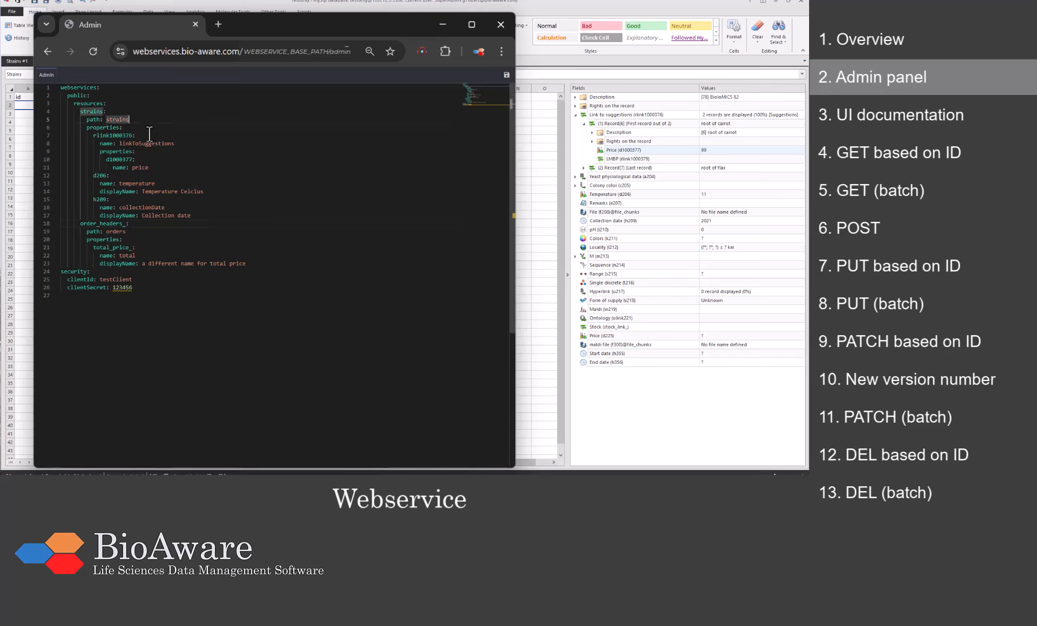
pyautogui.click(150, 134)
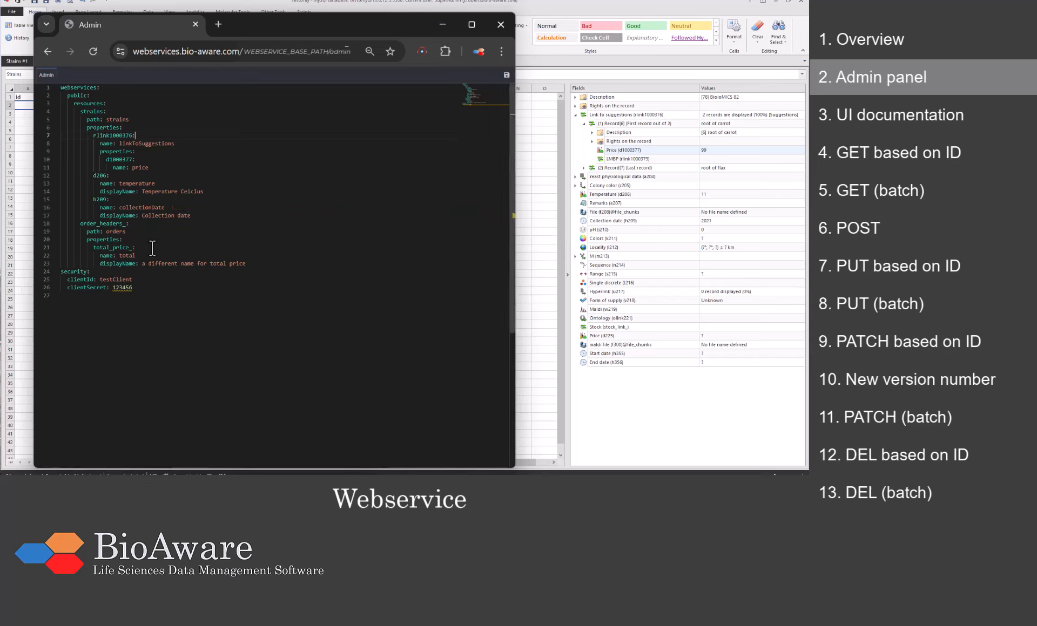
pyautogui.click(142, 287)
# Step: Save the webservice configuration and arrange the API docs window beside the YAML
pyautogui.click(506, 75)
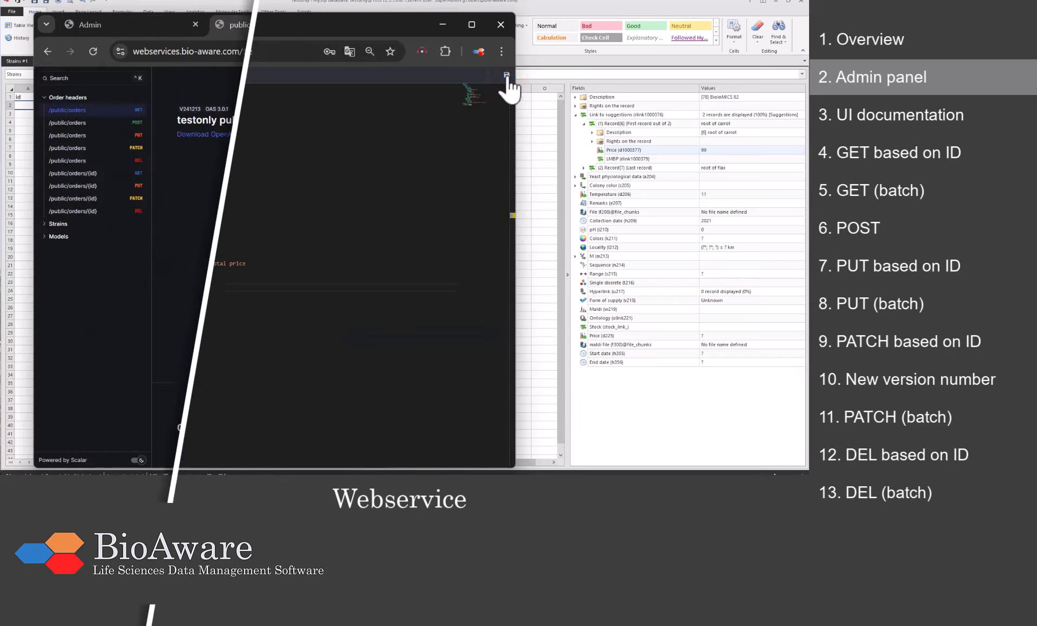
pyautogui.moveTo(515, 226); pyautogui.dragTo(769, 227)
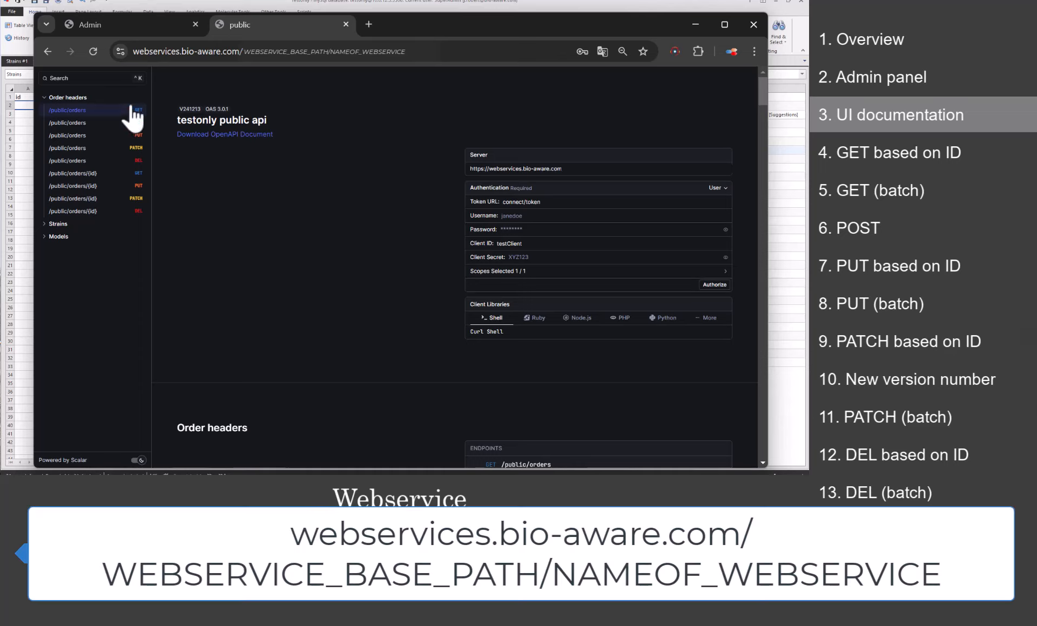
pyautogui.moveTo(34, 275); pyautogui.dragTo(215, 275)
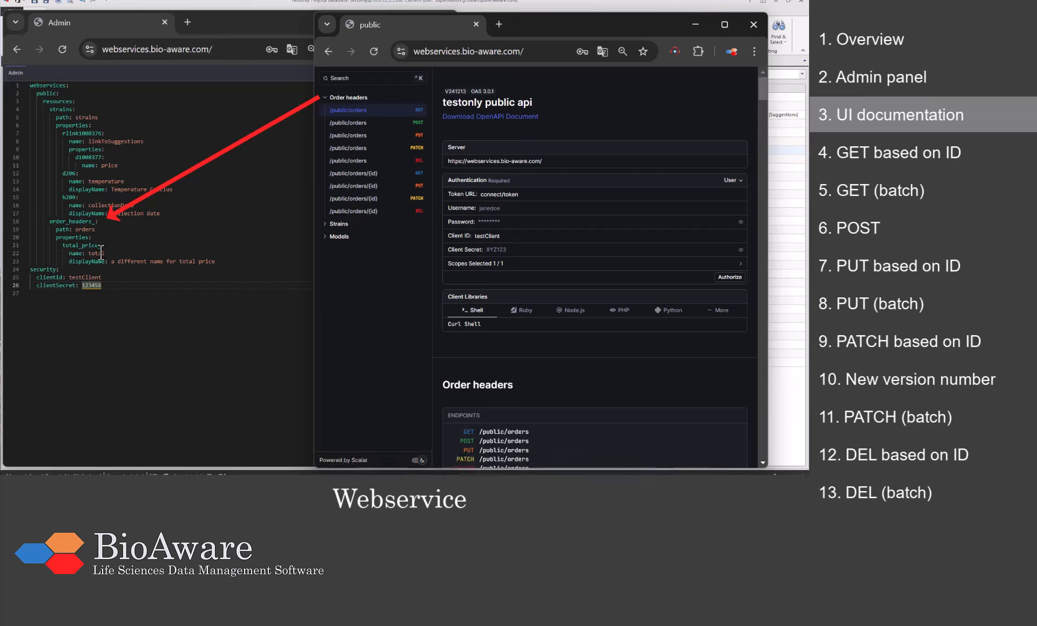
# Step: Collapse Order headers and expand the Strains endpoints and Models list in the docs sidebar
pyautogui.click(325, 97)
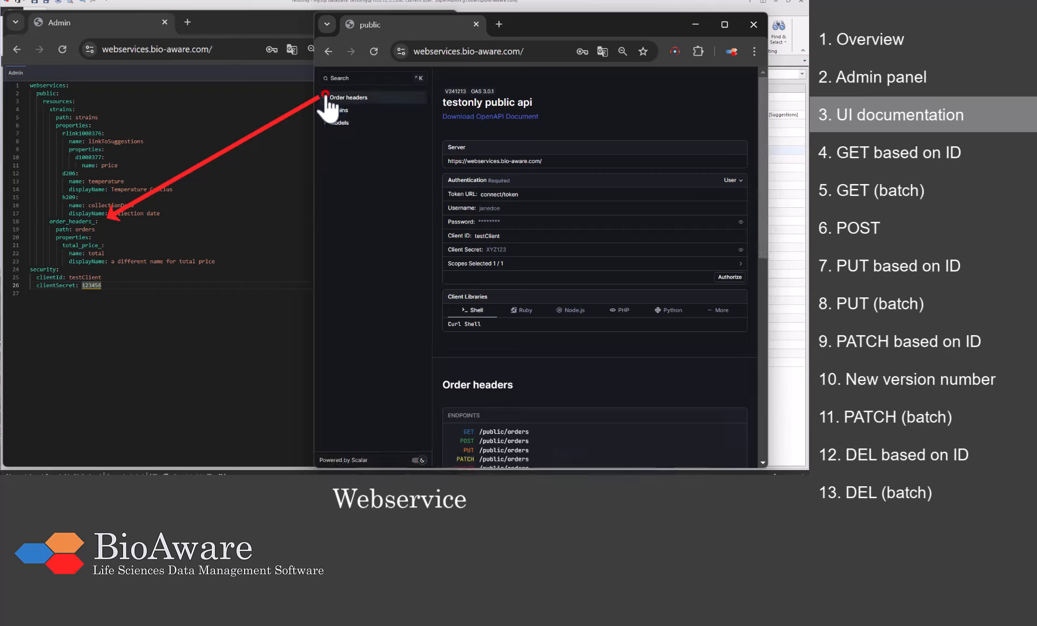
pyautogui.click(338, 110)
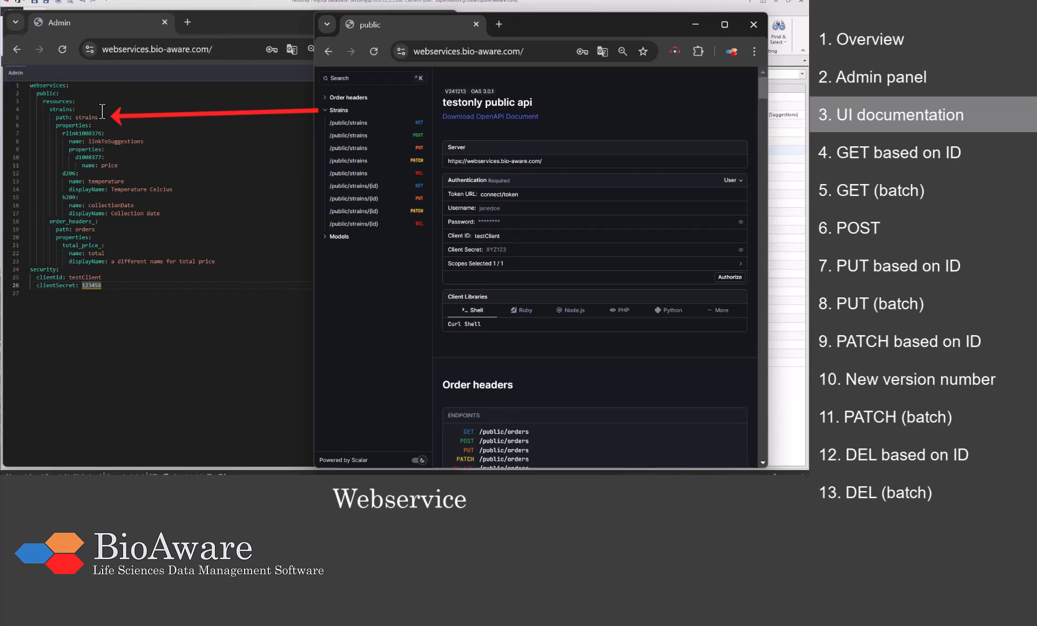
pyautogui.click(325, 237)
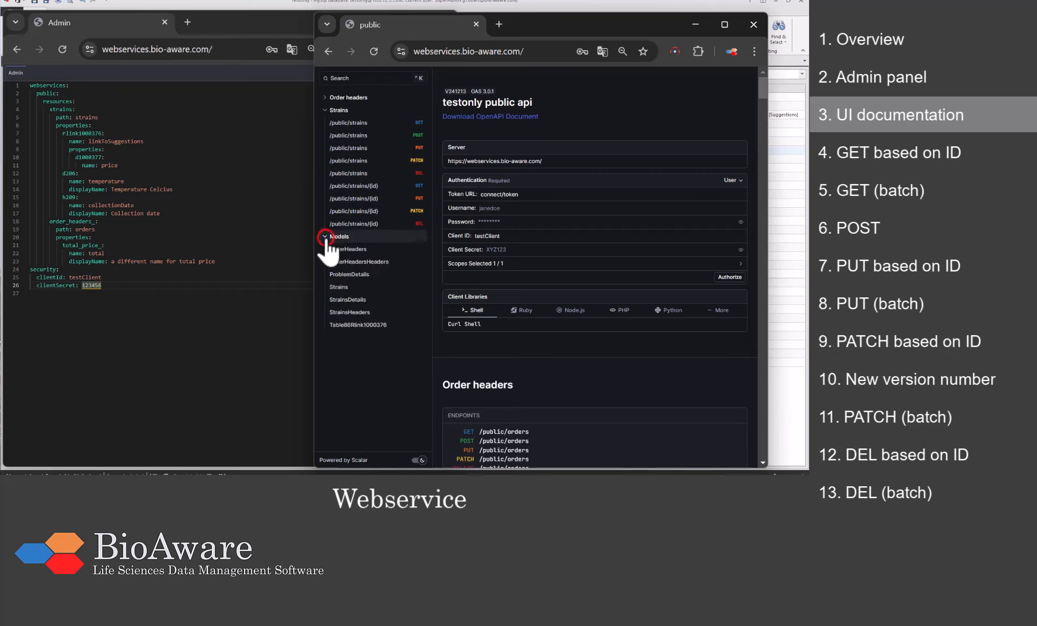
# Step: Expand the Strains model under Models to list its field definitions
pyautogui.click(387, 287)
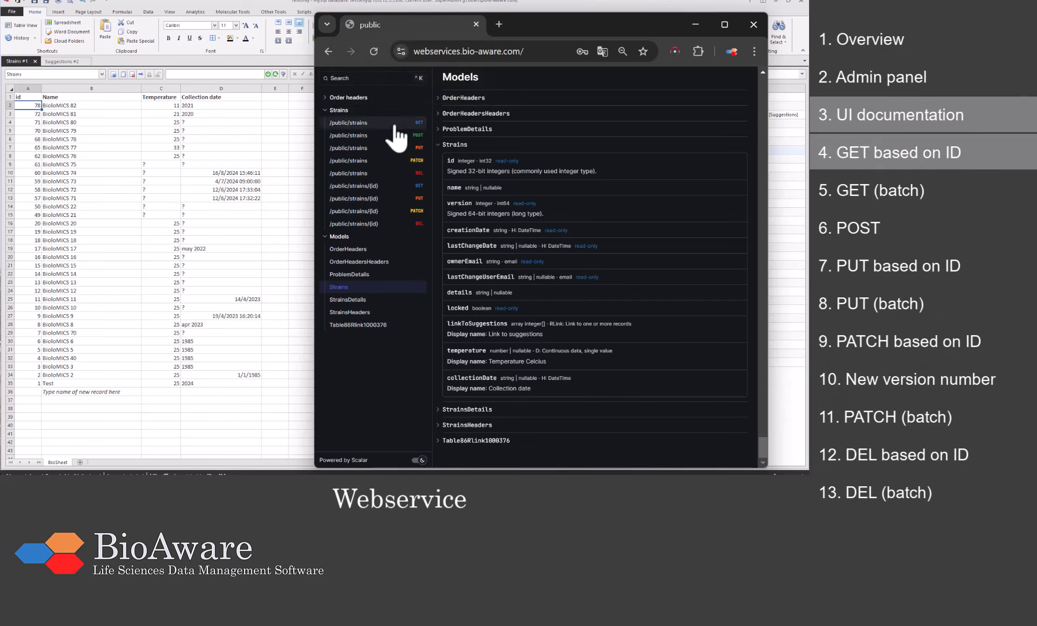
# Step: Widen the docs and show the GET /public/strains/{id} section with its parameters and sample 200 response
pyautogui.click(360, 187)
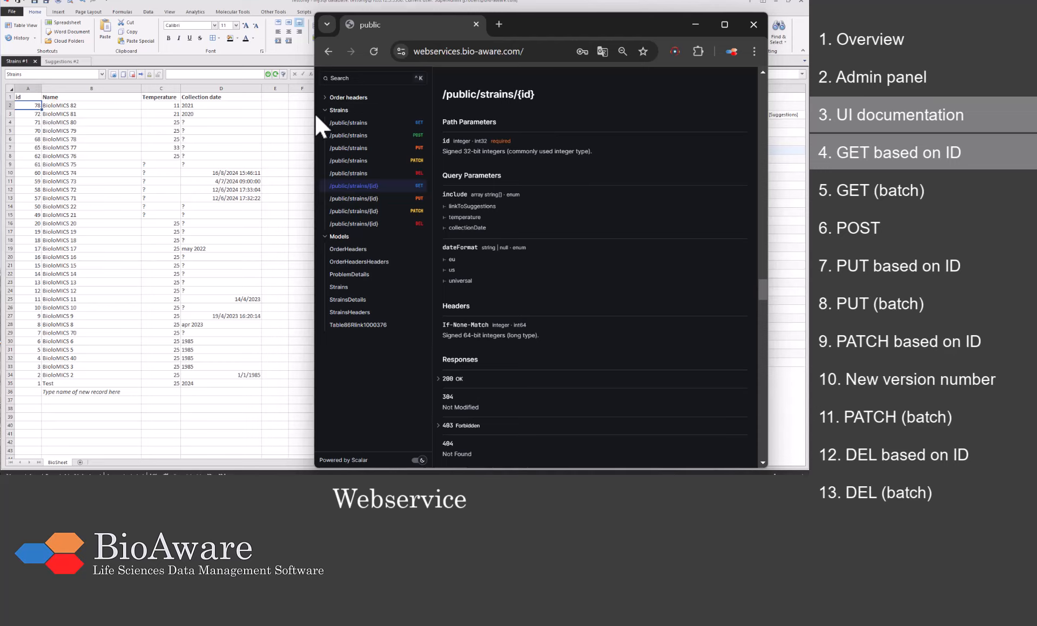
pyautogui.moveTo(308, 122); pyautogui.dragTo(89, 129)
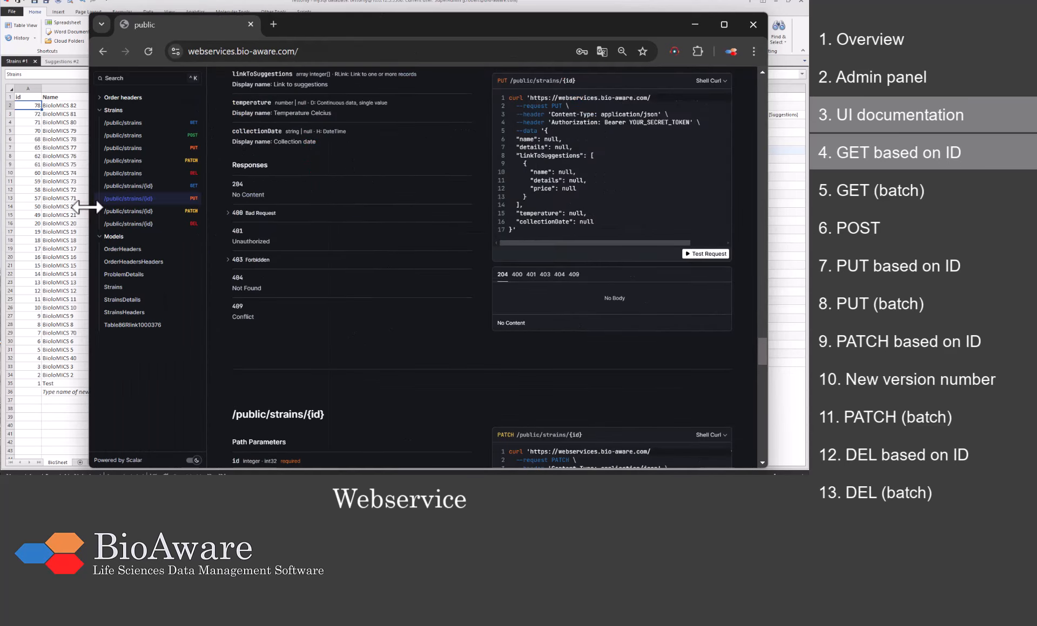
pyautogui.click(168, 187)
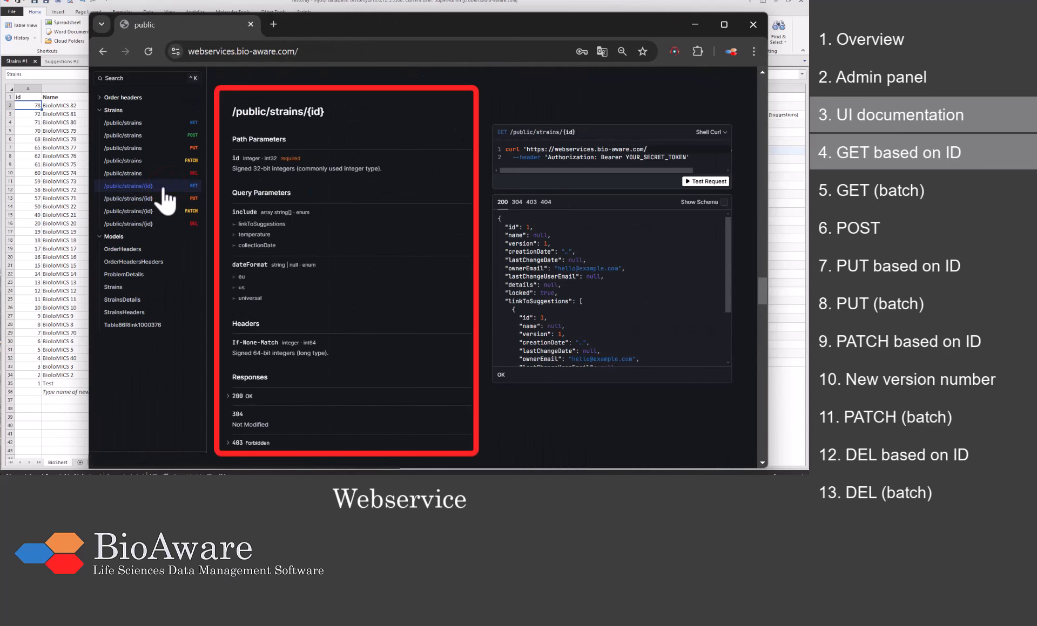
pyautogui.scroll(-3, 366, 163)
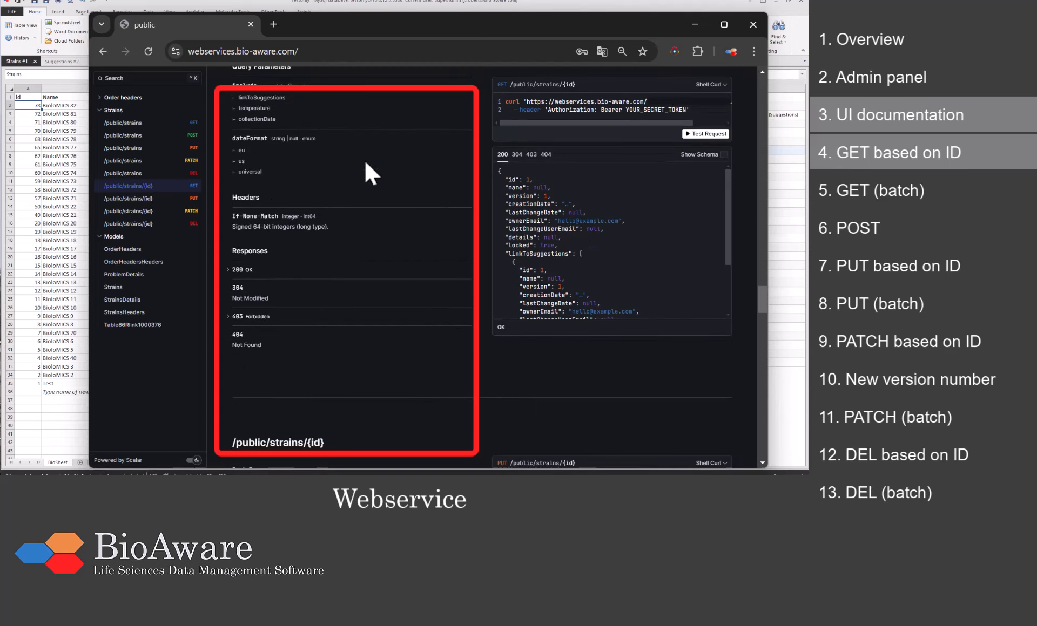
pyautogui.scroll(3, 364, 159)
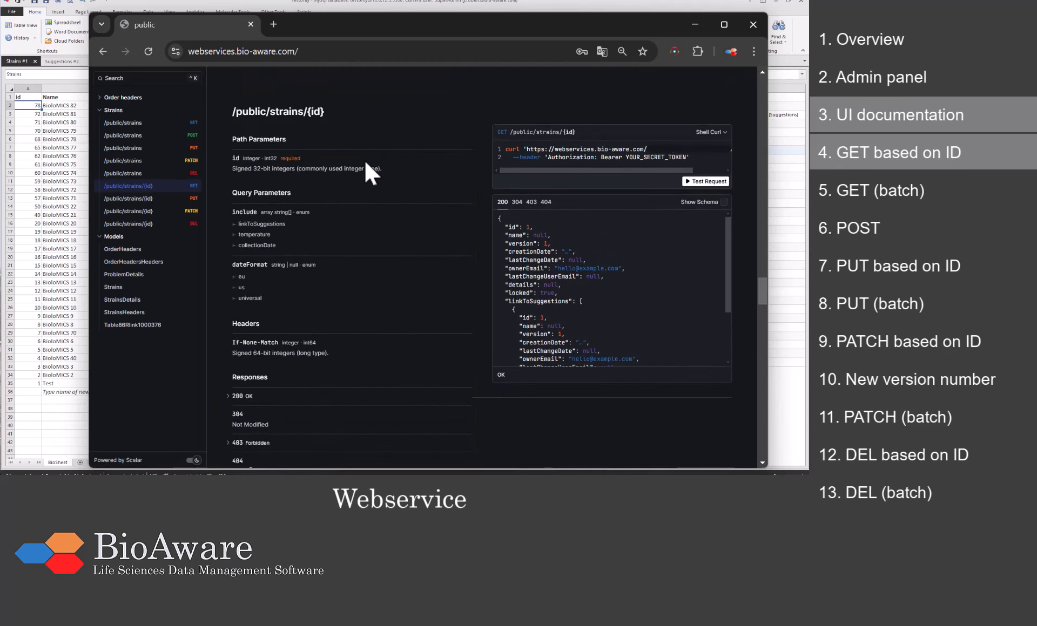
# Step: Authorize the request client with the account username, password and the config's client secret
pyautogui.click(720, 183)
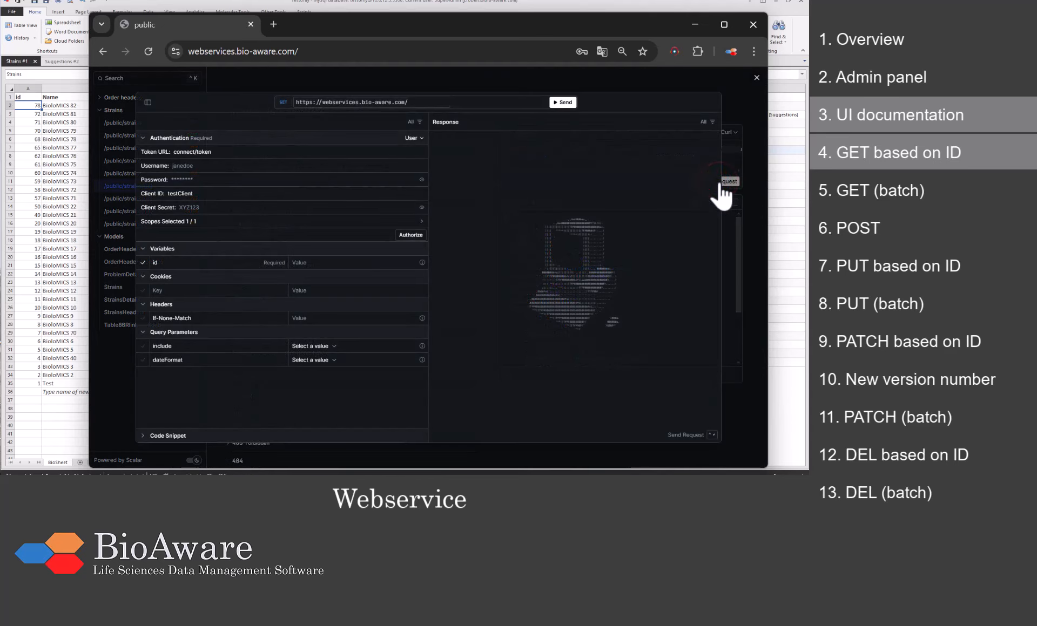
pyautogui.click(327, 167)
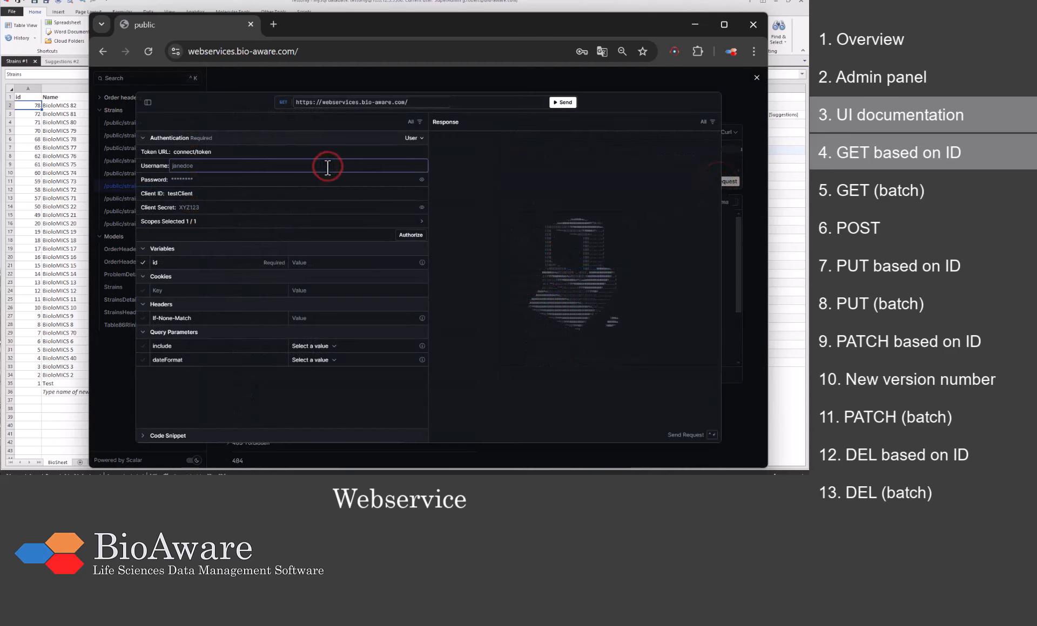
pyautogui.click(326, 179)
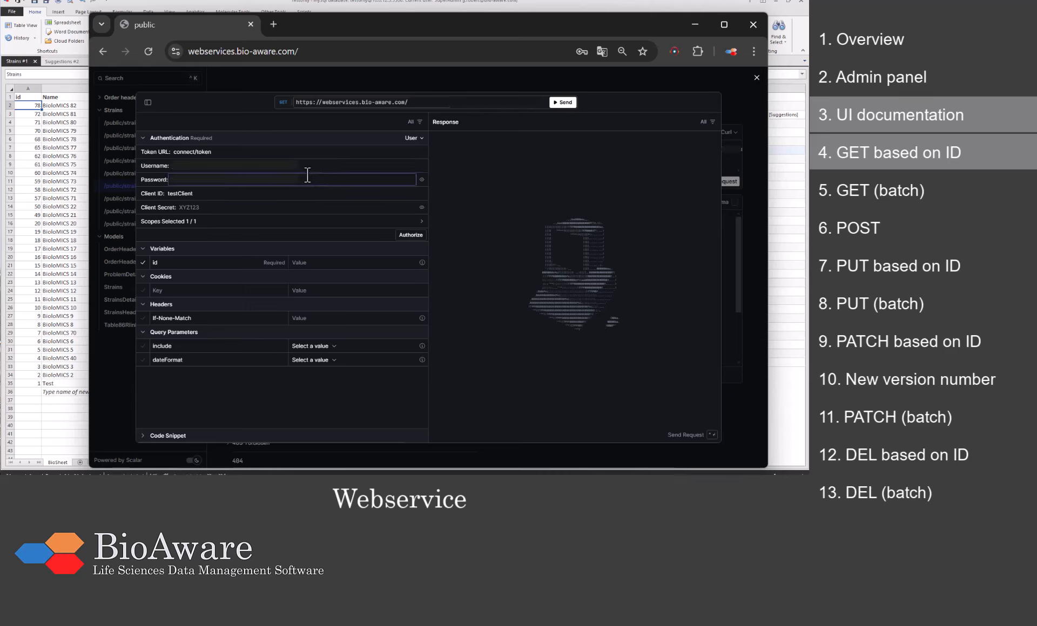
pyautogui.click(282, 208)
pyautogui.write('123456')
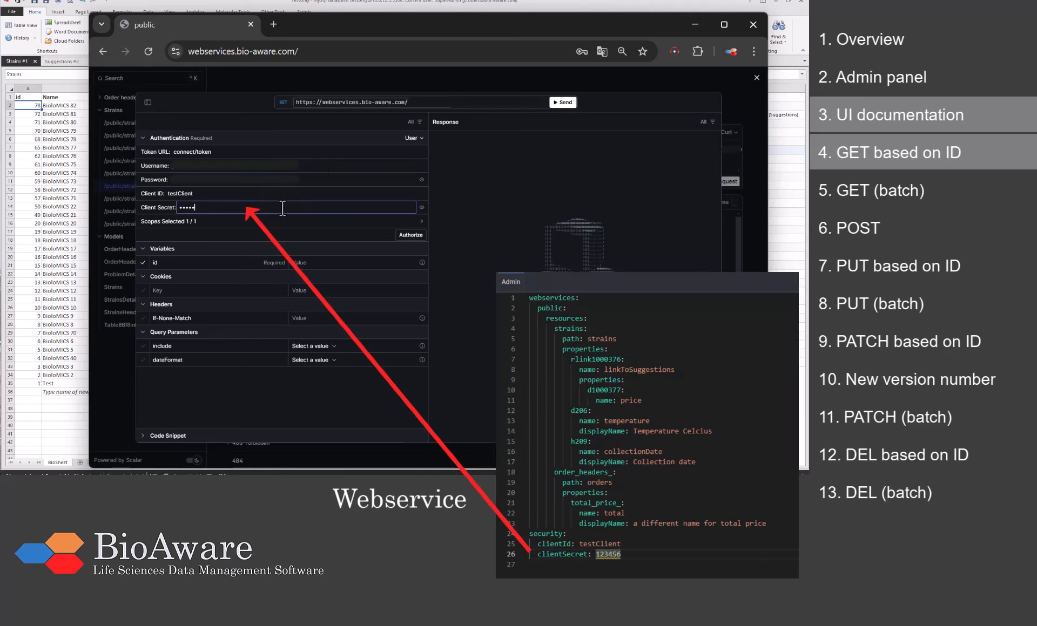
pyautogui.click(404, 237)
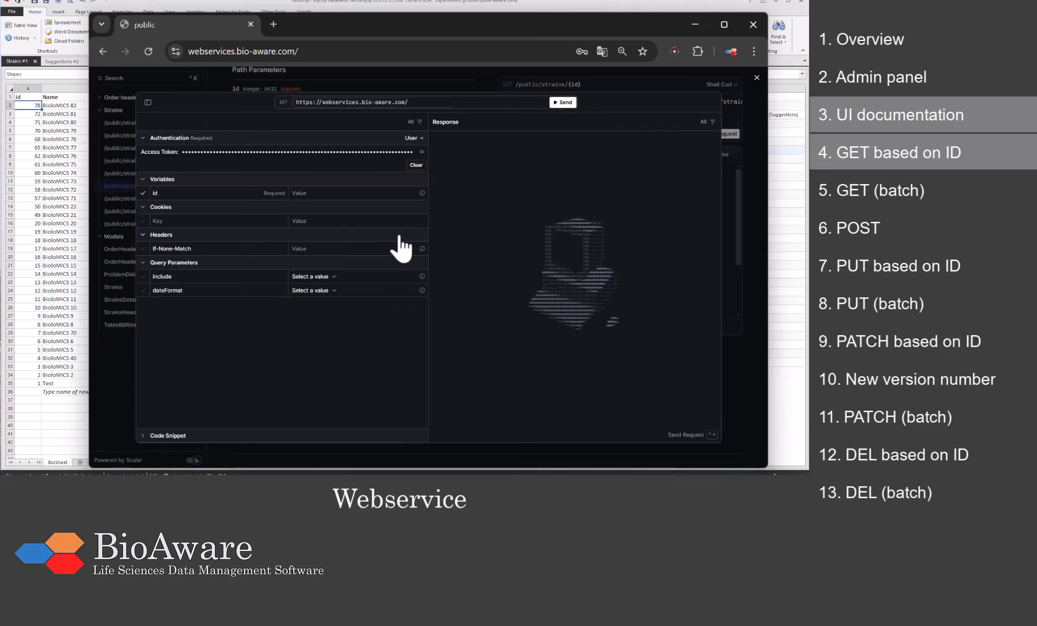
# Step: Send GET /public/strains/{id} with id 78 and get a 200 OK JSON response
pyautogui.click(344, 193)
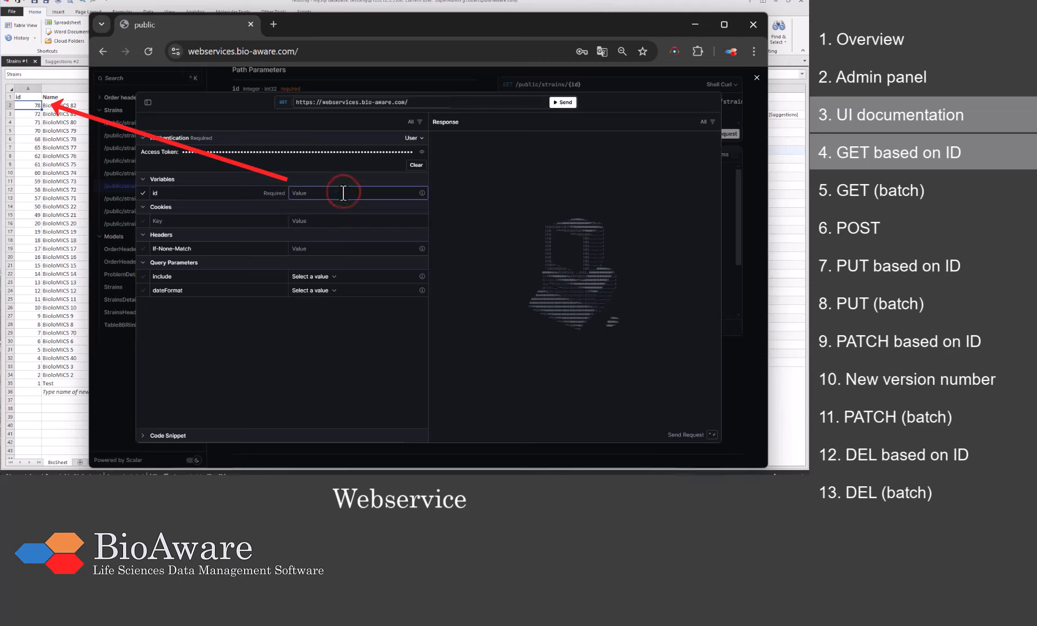
pyautogui.write('78')
pyautogui.click(561, 102)
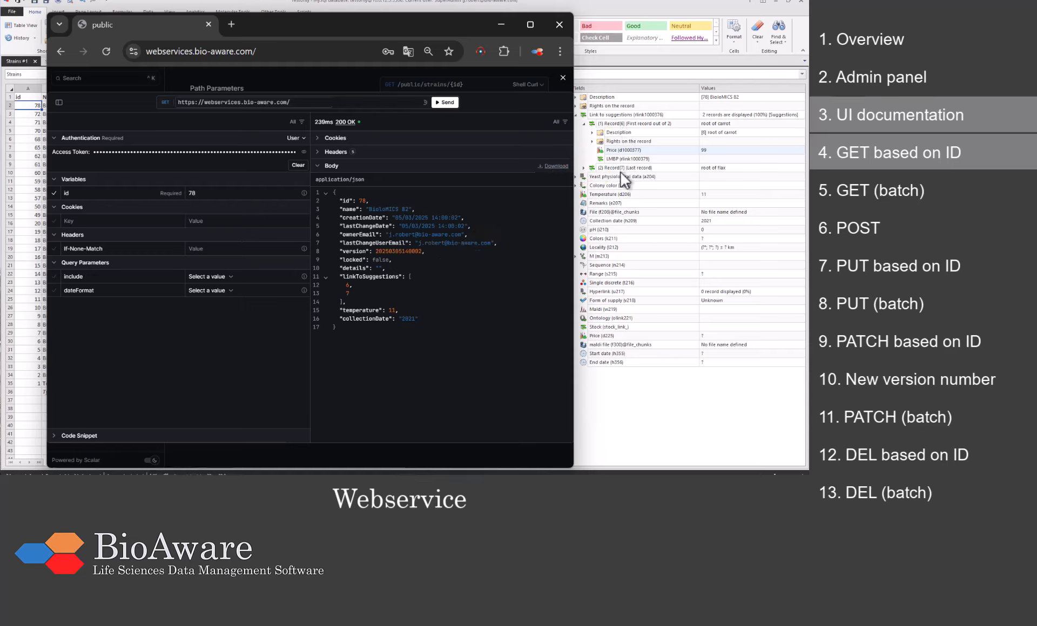
# Step: Re-send the strain 78 request with header Accept set to application/links+json
pyautogui.click(169, 246)
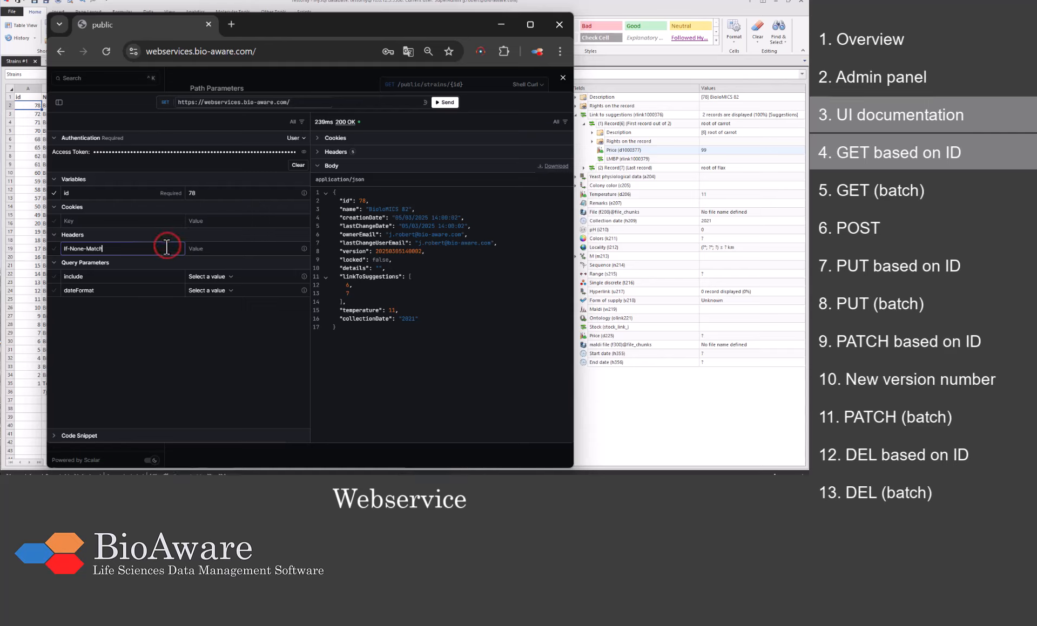
pyautogui.write('Ac')
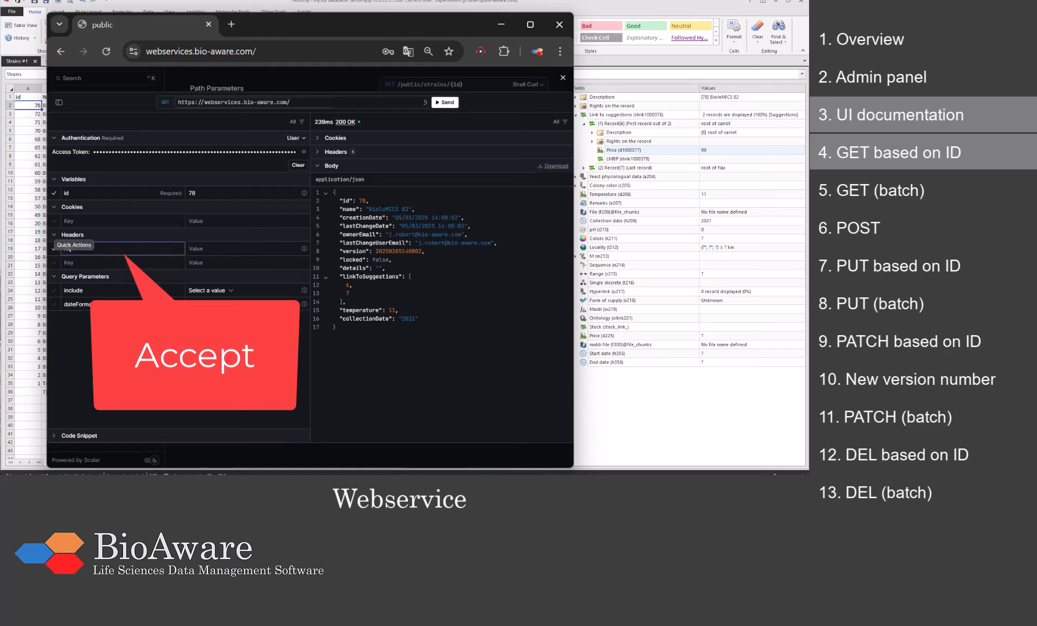
pyautogui.write('cept')
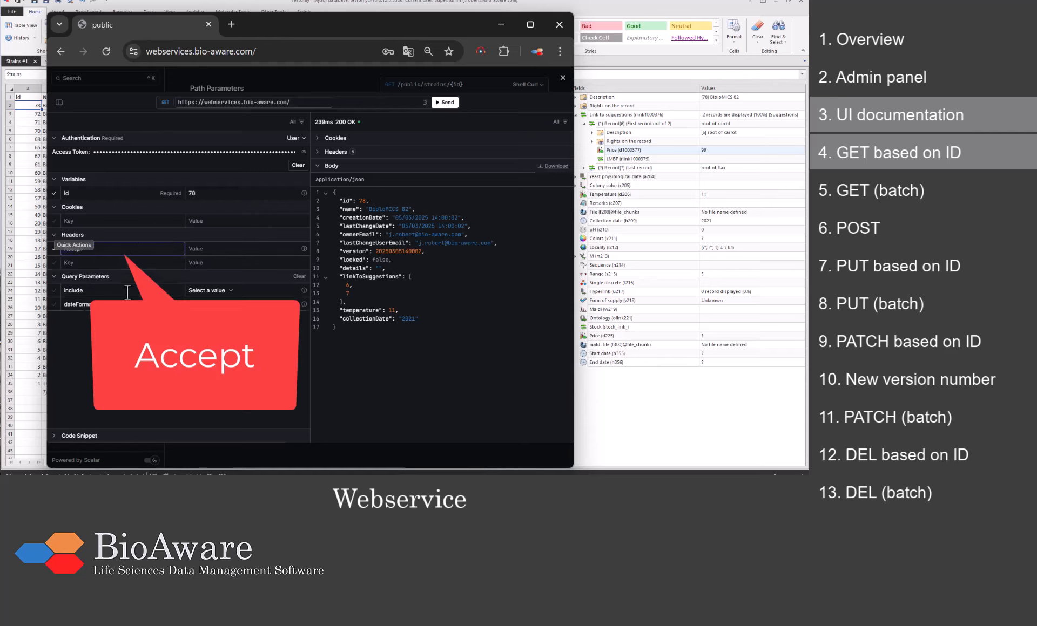
pyautogui.click(199, 248)
pyautogui.write('applica')
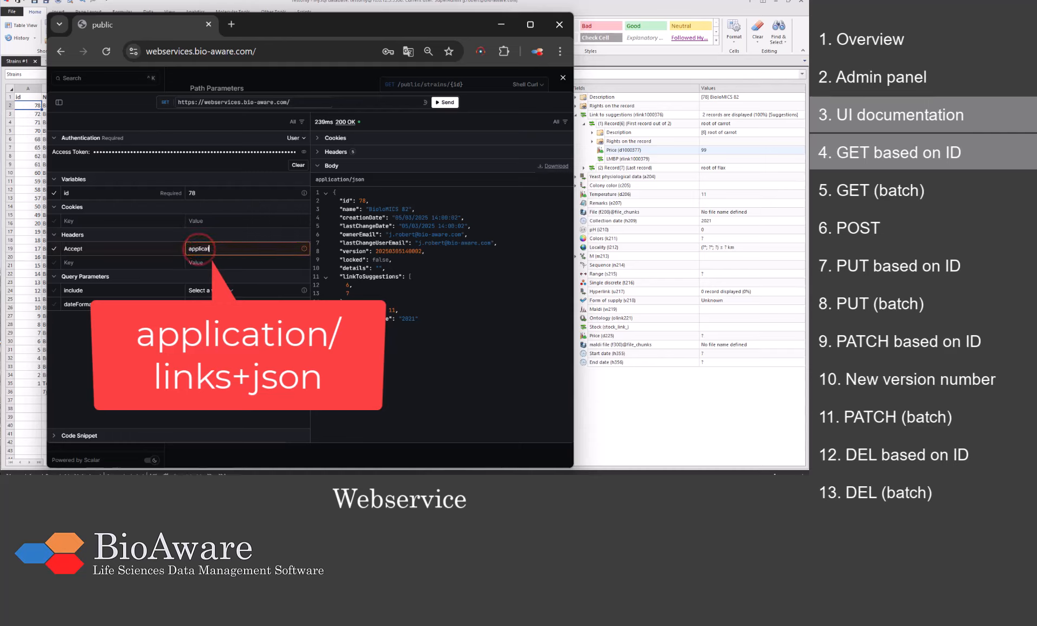
pyautogui.write('tion/links+json')
pyautogui.click(214, 369)
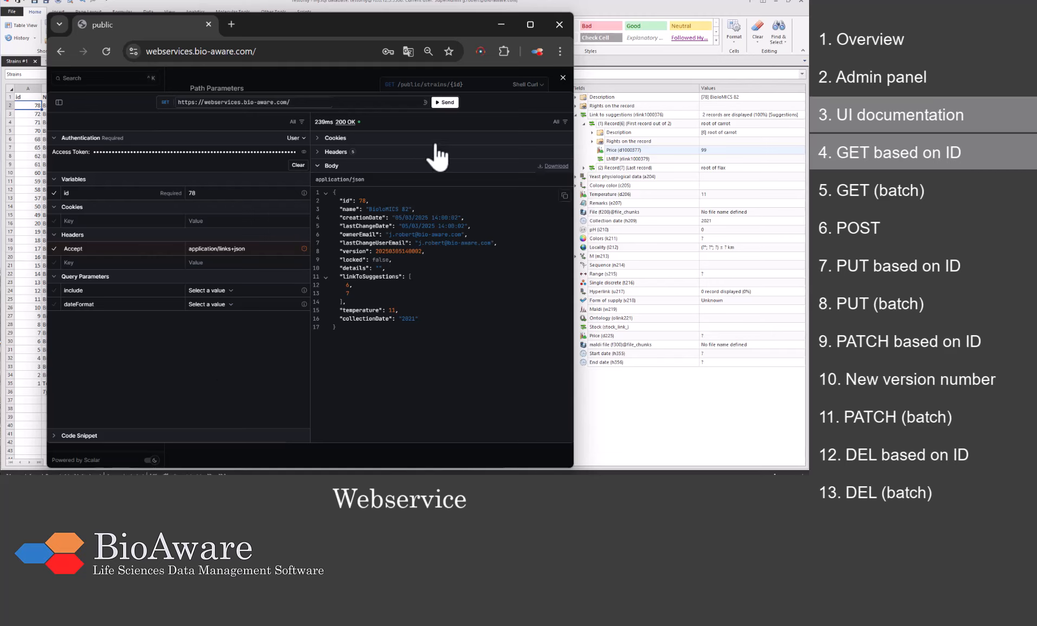
pyautogui.click(446, 104)
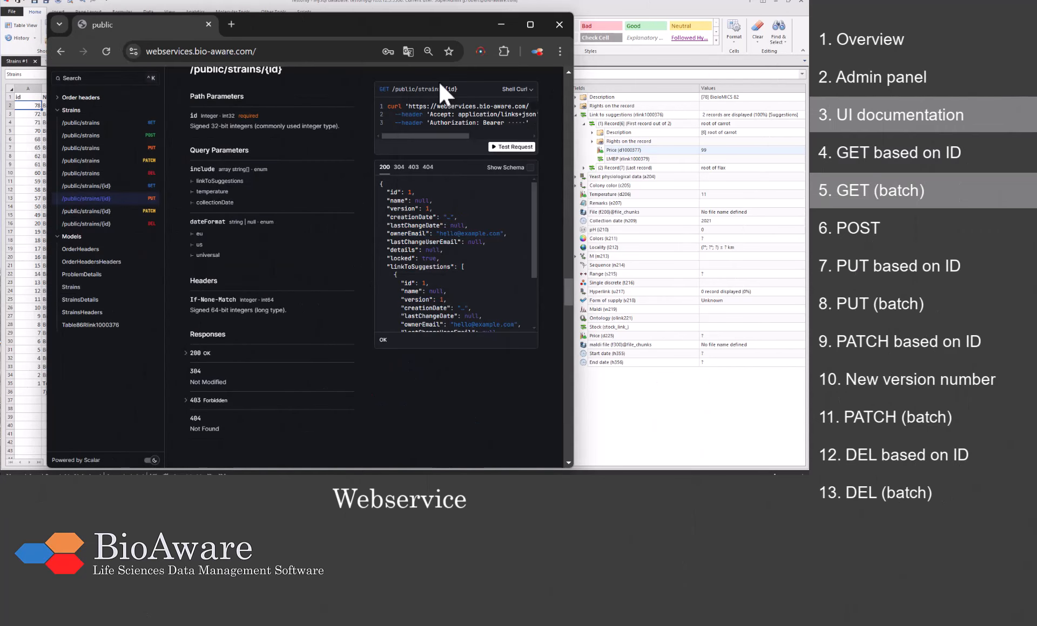
# Step: Test GET /public/strains with filter name startWith 'BioloMICS 7' and send it
pyautogui.click(144, 121)
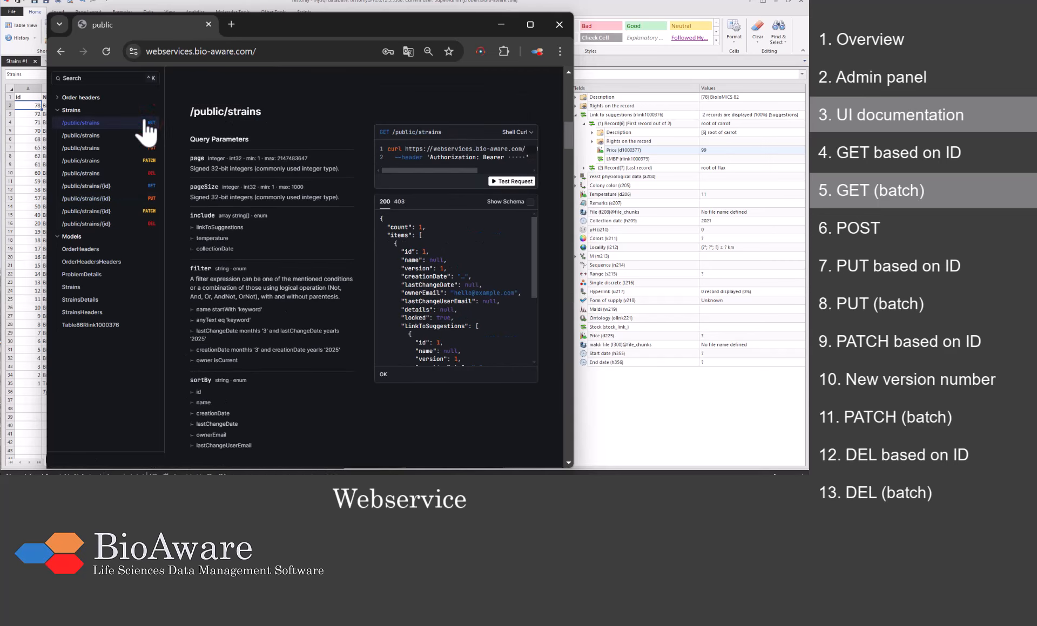
pyautogui.click(518, 181)
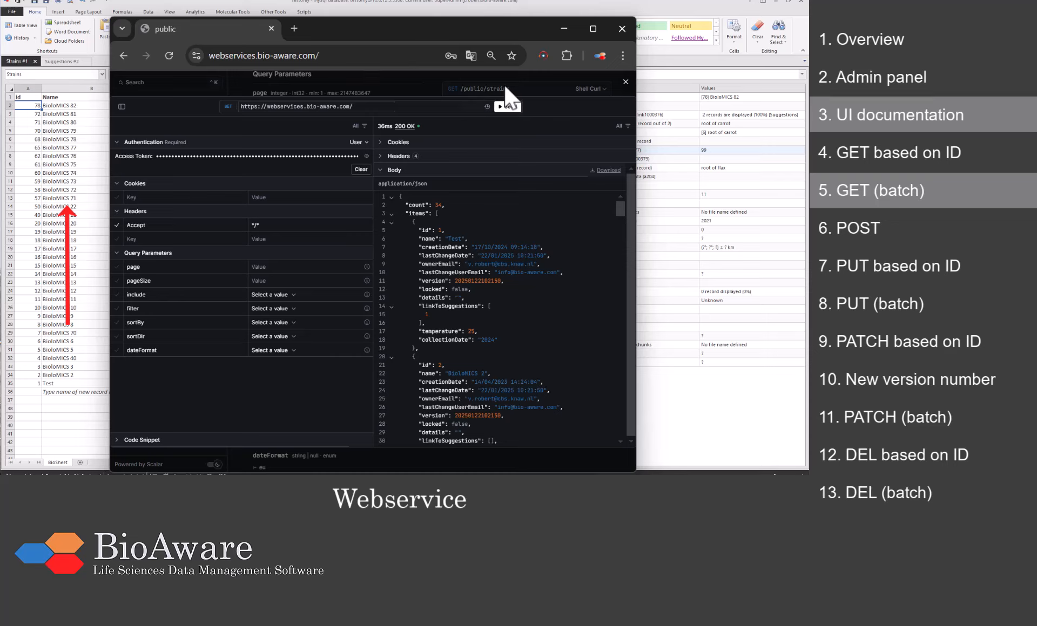
pyautogui.click(284, 309)
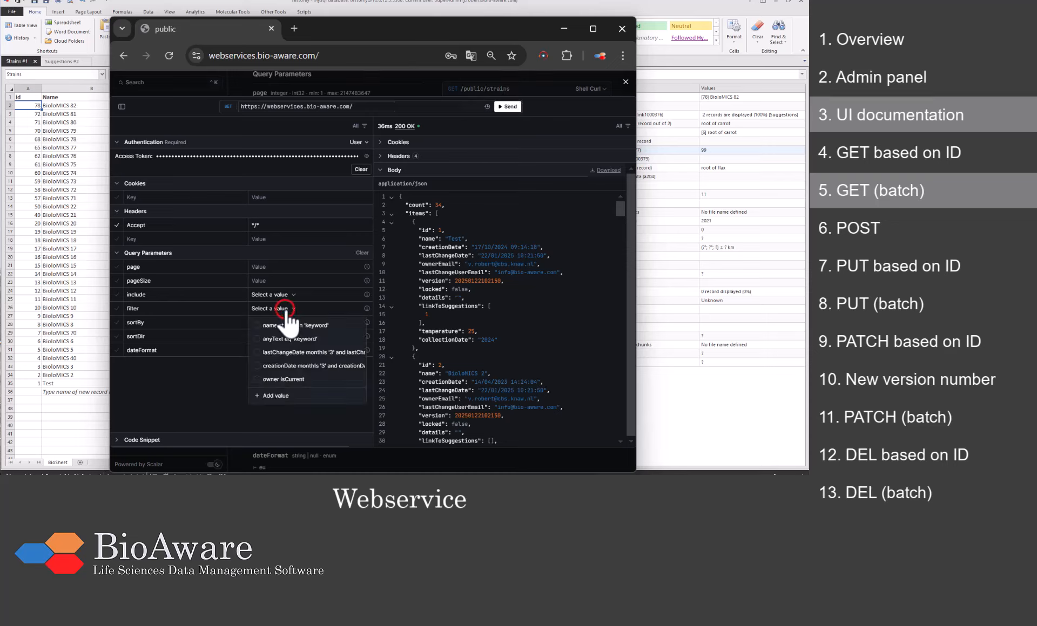
pyautogui.click(287, 395)
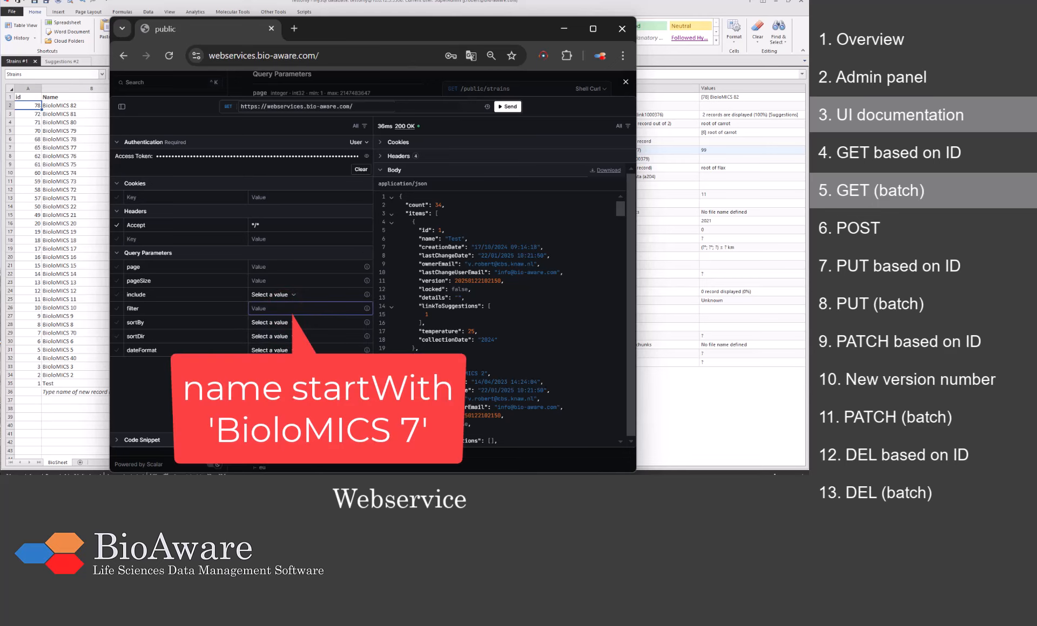
pyautogui.write("name startWith 'BioloMICS 7")
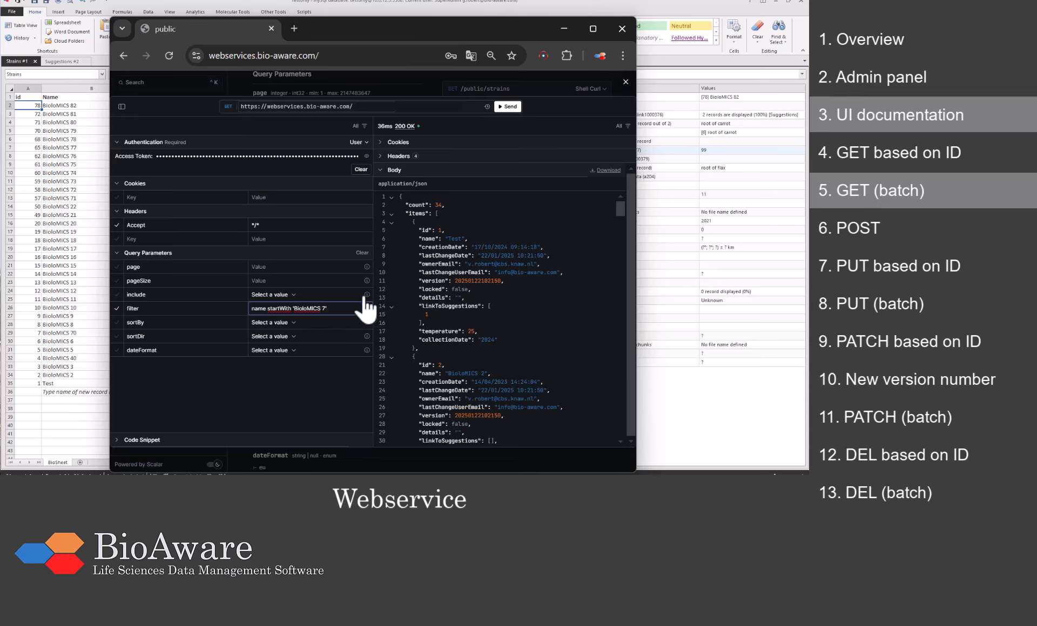
pyautogui.click(508, 107)
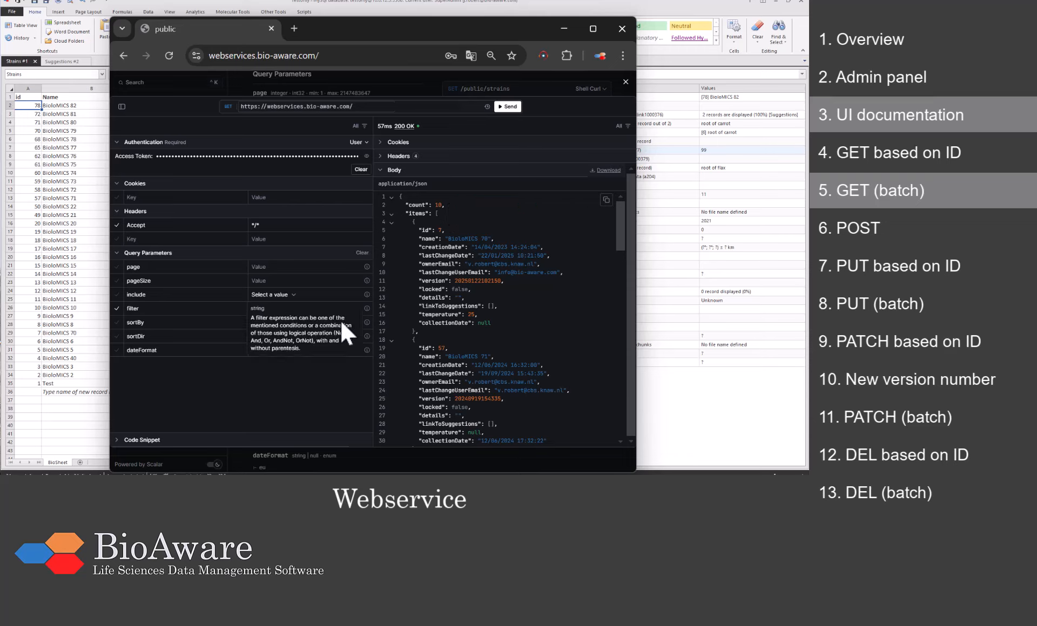
# Step: Sort the results by id descending, resend, and close the request client
pyautogui.click(261, 323)
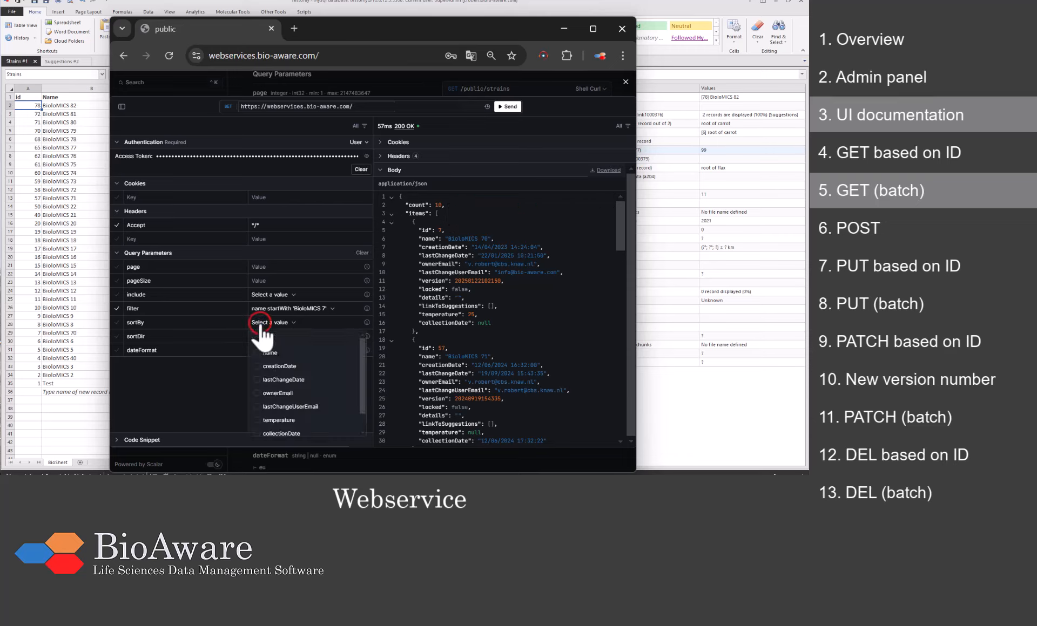
pyautogui.click(263, 341)
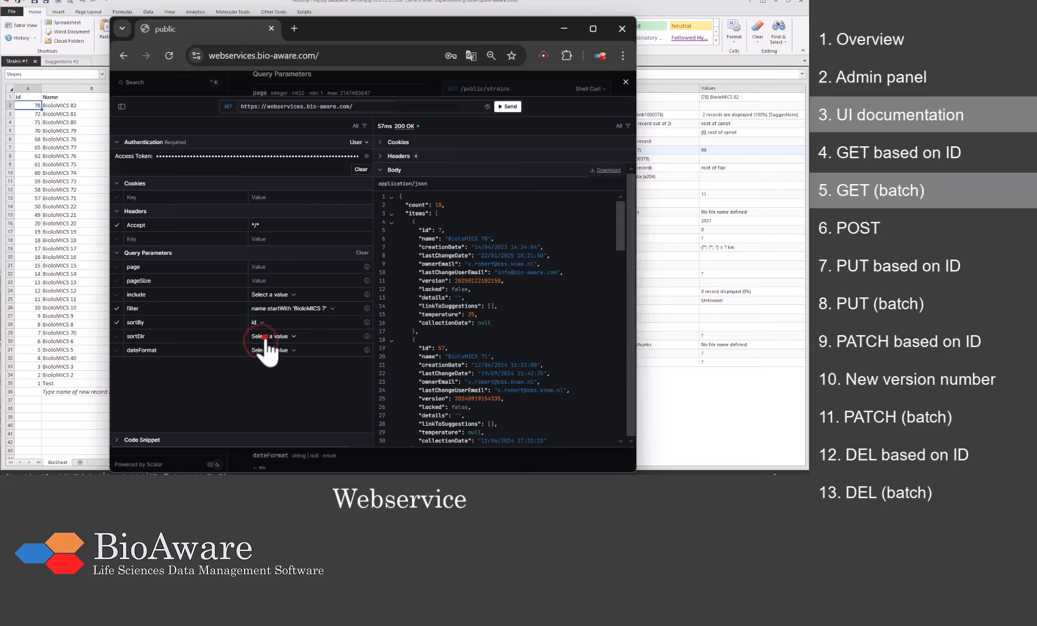
pyautogui.click(269, 336)
pyautogui.click(270, 367)
pyautogui.click(509, 108)
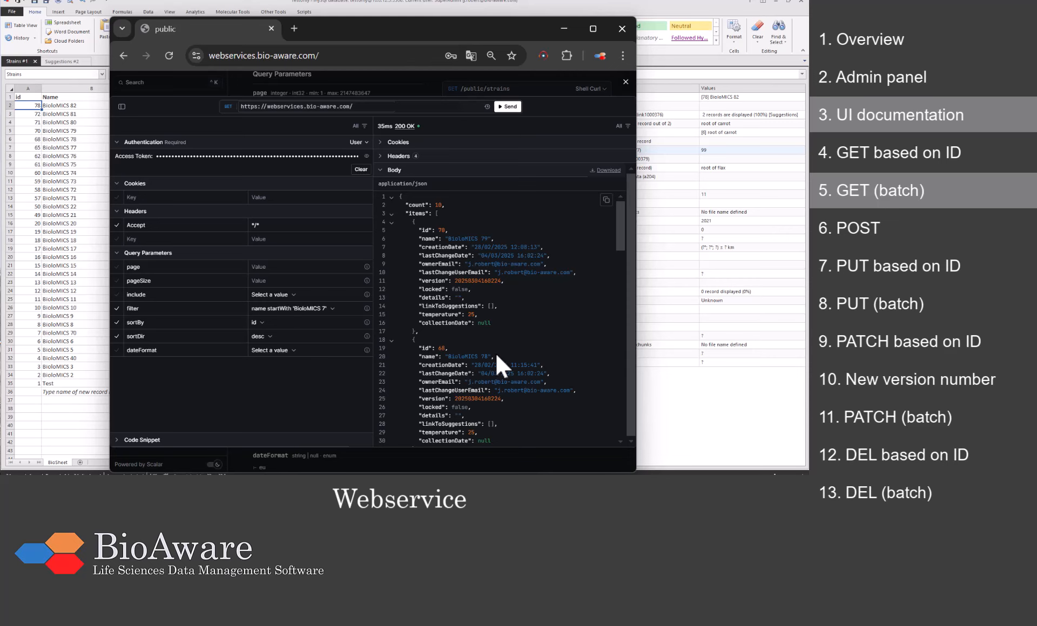
pyautogui.click(624, 82)
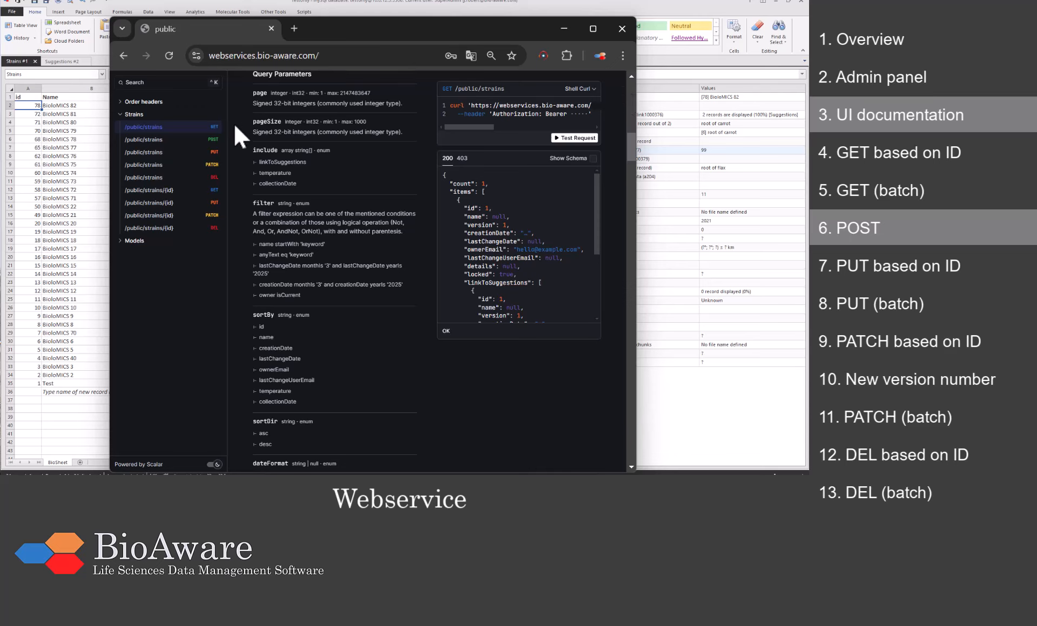
# Step: Open a POST /public/strains test request and set the body's name to "WS#001"
pyautogui.click(174, 138)
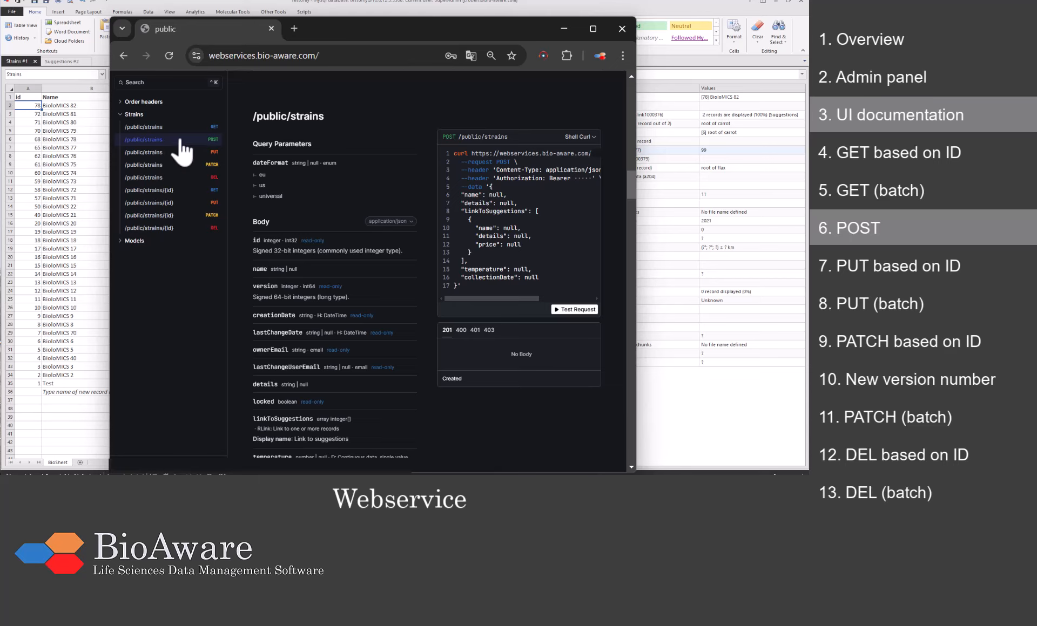
pyautogui.click(581, 312)
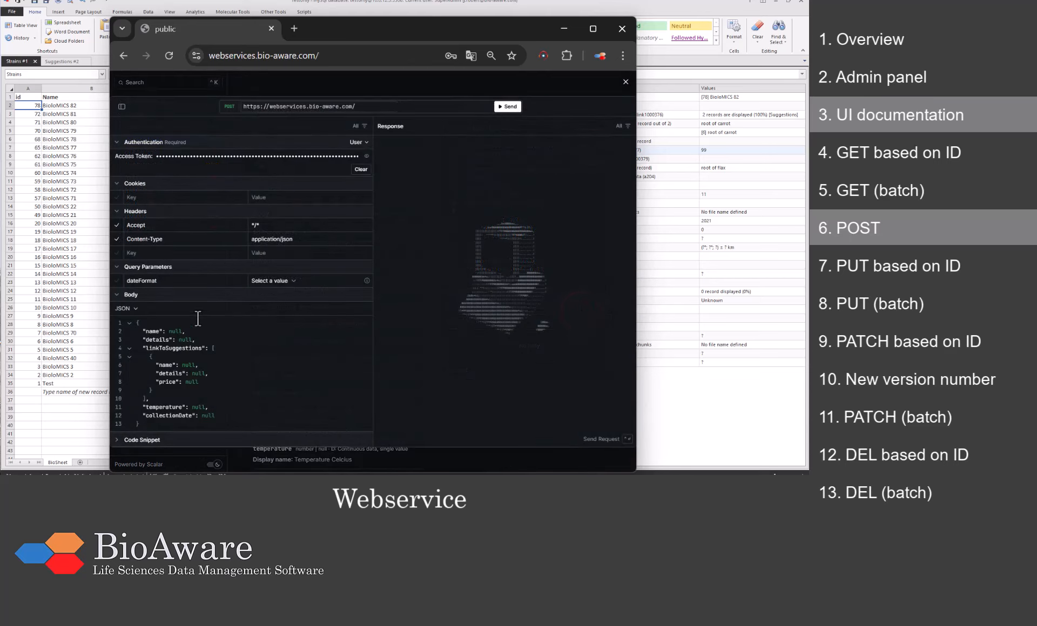
pyautogui.doubleClick(173, 331)
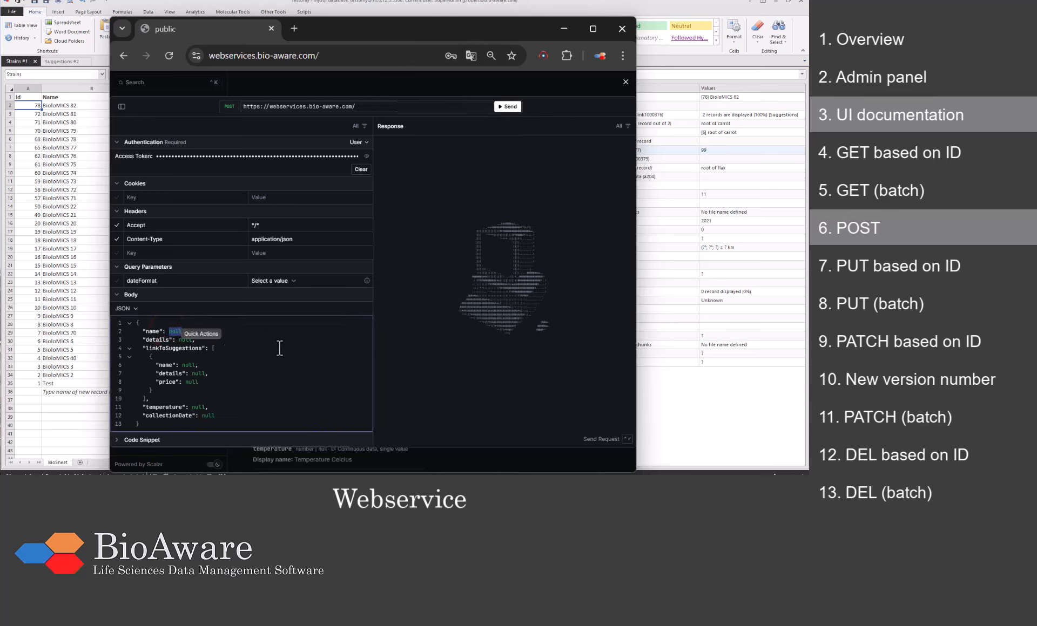
pyautogui.write('"WS')
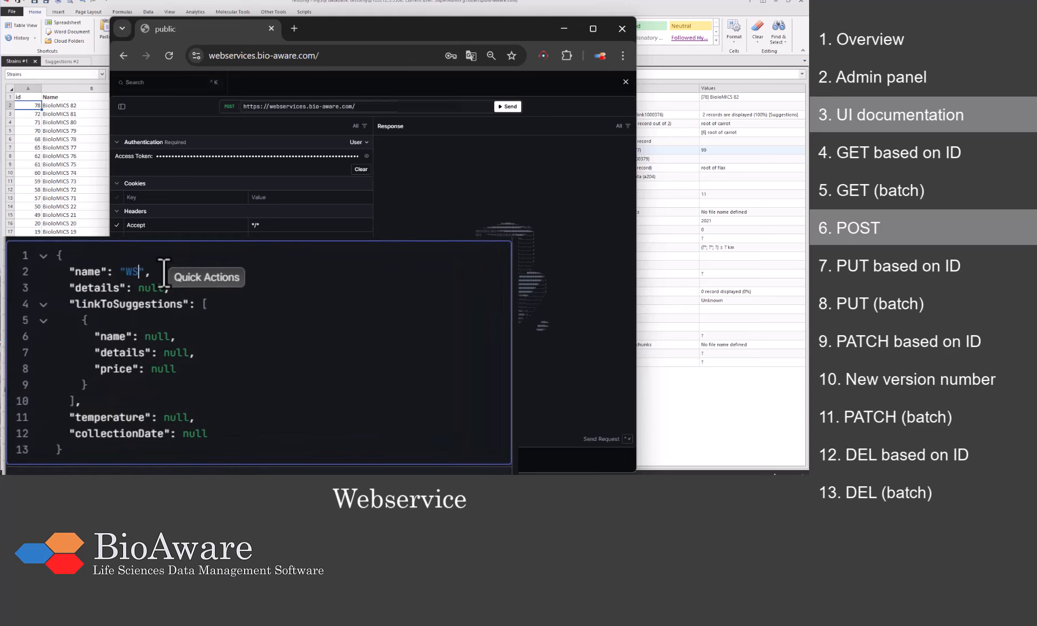
pyautogui.write('#001')
pyautogui.click(244, 301)
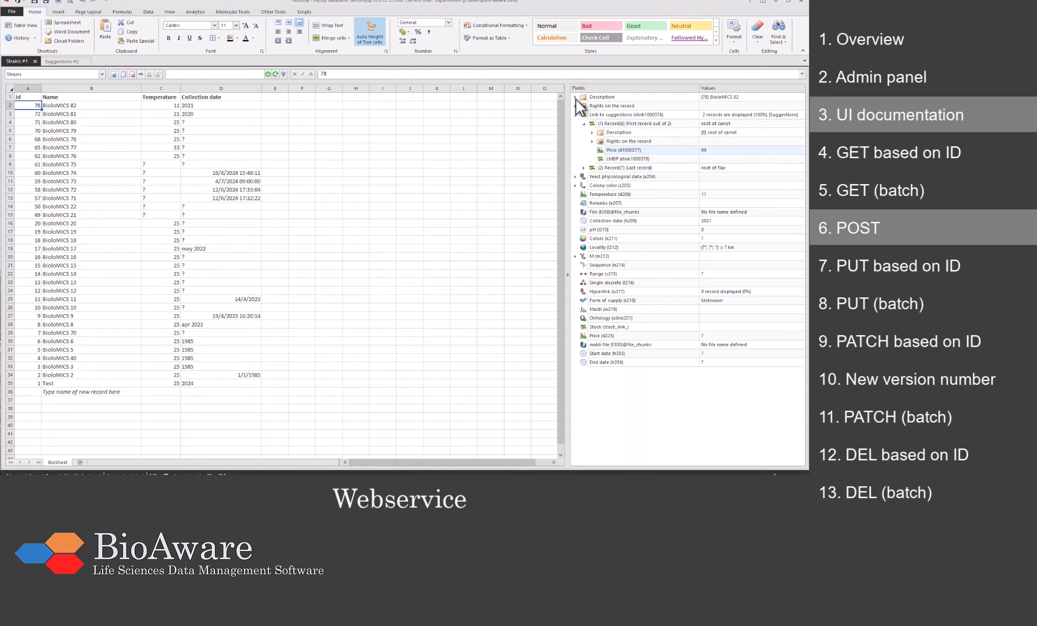
# Step: Expand strain 78's Description fields in the record panel, check the details field, then collapse them
pyautogui.click(575, 97)
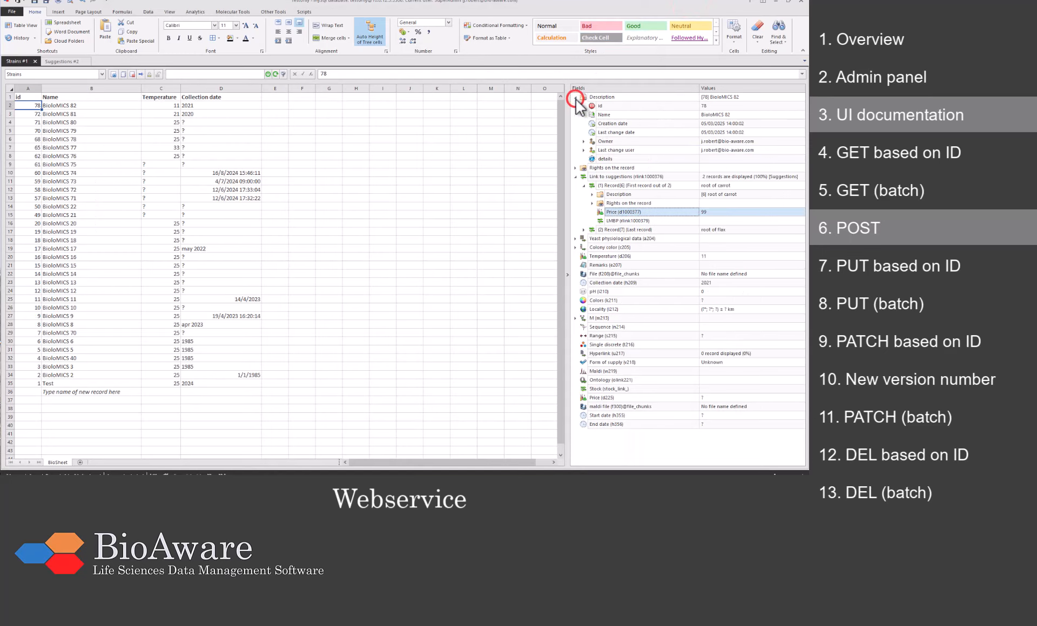
pyautogui.click(607, 159)
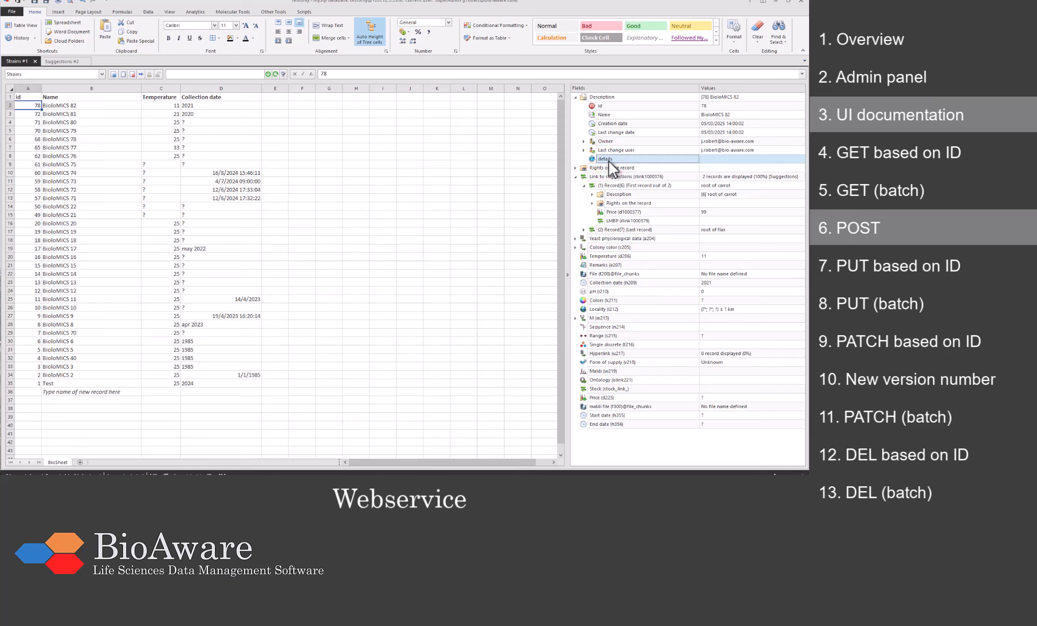
pyautogui.click(574, 97)
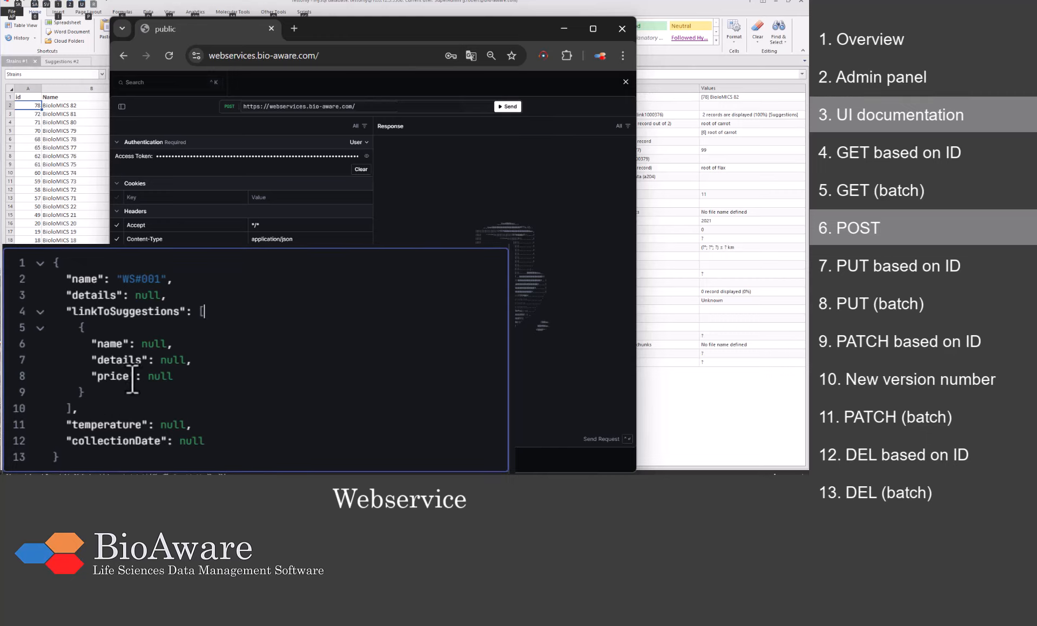
# Step: Replace the inner suggestion object in the POST body with links 1,2
pyautogui.moveTo(106, 394); pyautogui.dragTo(56, 335)
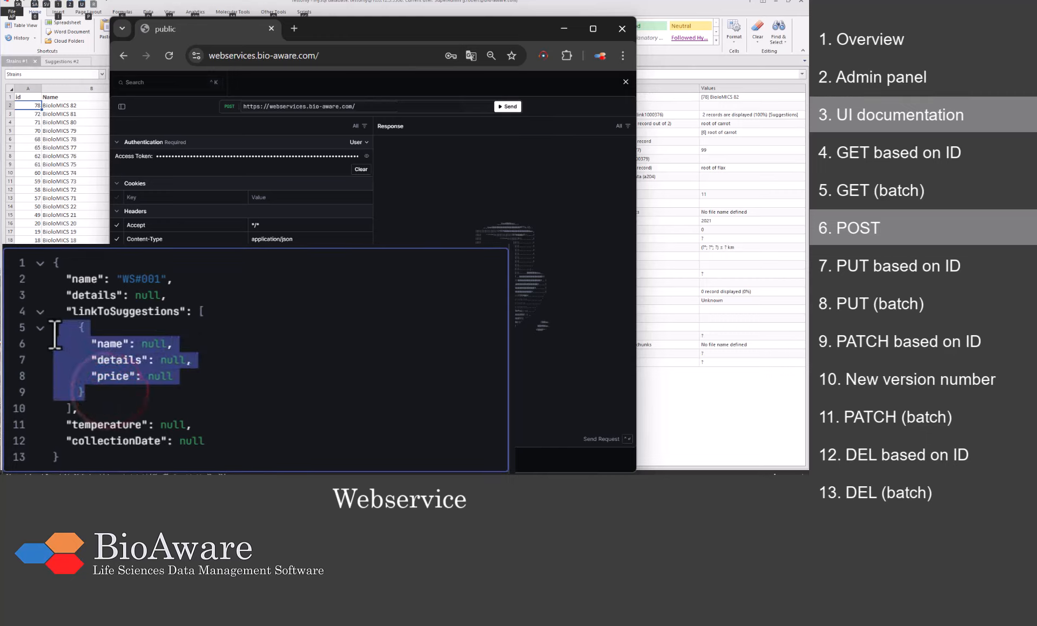
pyautogui.press('BackSpace')
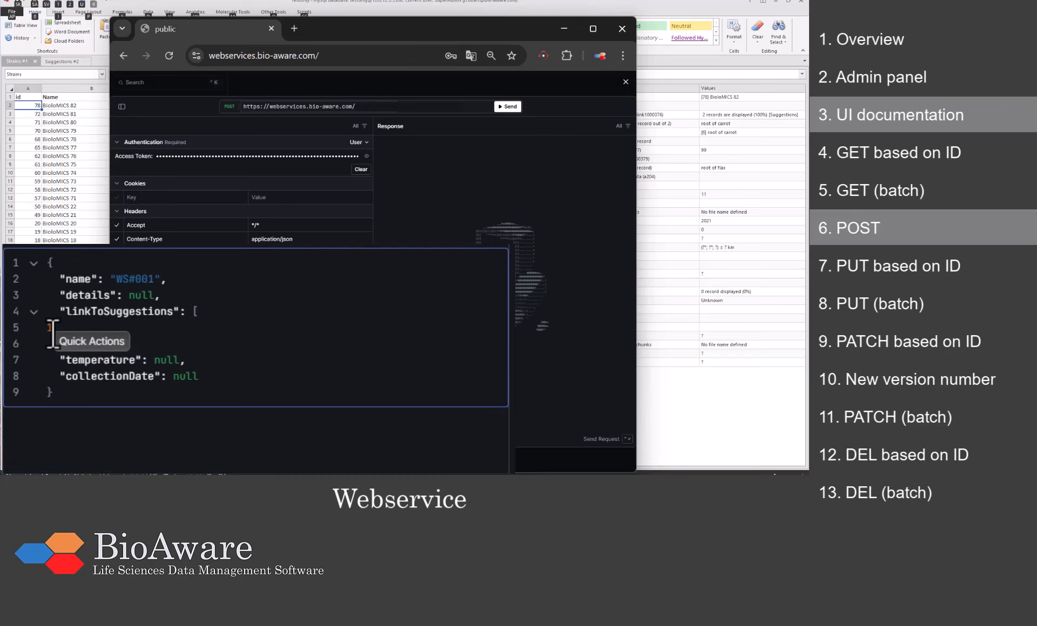
pyautogui.write('1,2')
# Step: Set temperature 25 and collectionDate "2021", send the POST for 201 Created, then switch to BioloMICS
pyautogui.click(256, 364)
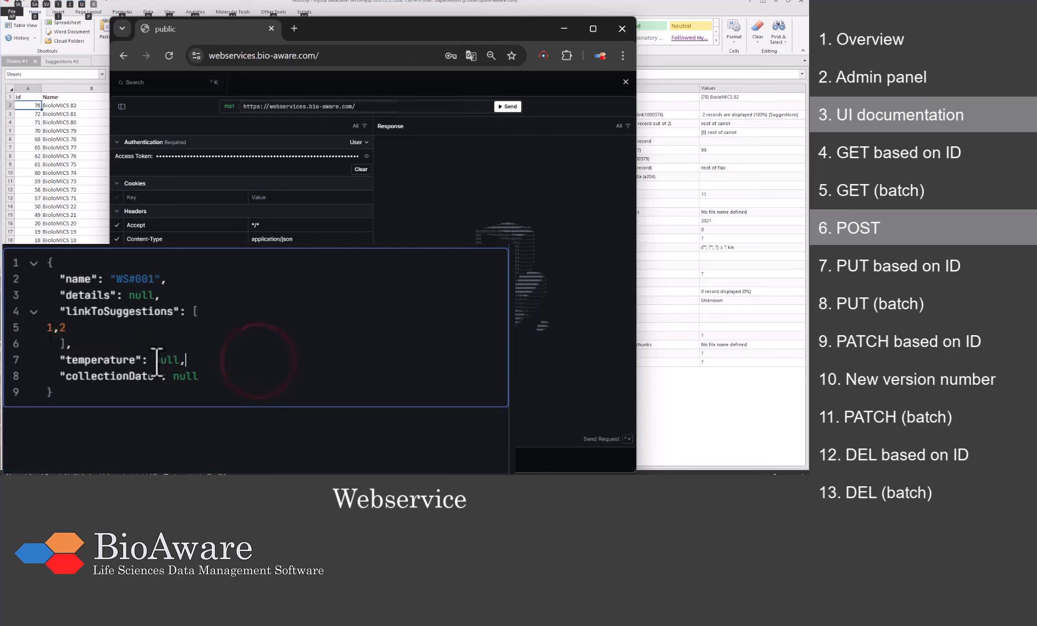
pyautogui.click(155, 359)
pyautogui.doubleClick(157, 360)
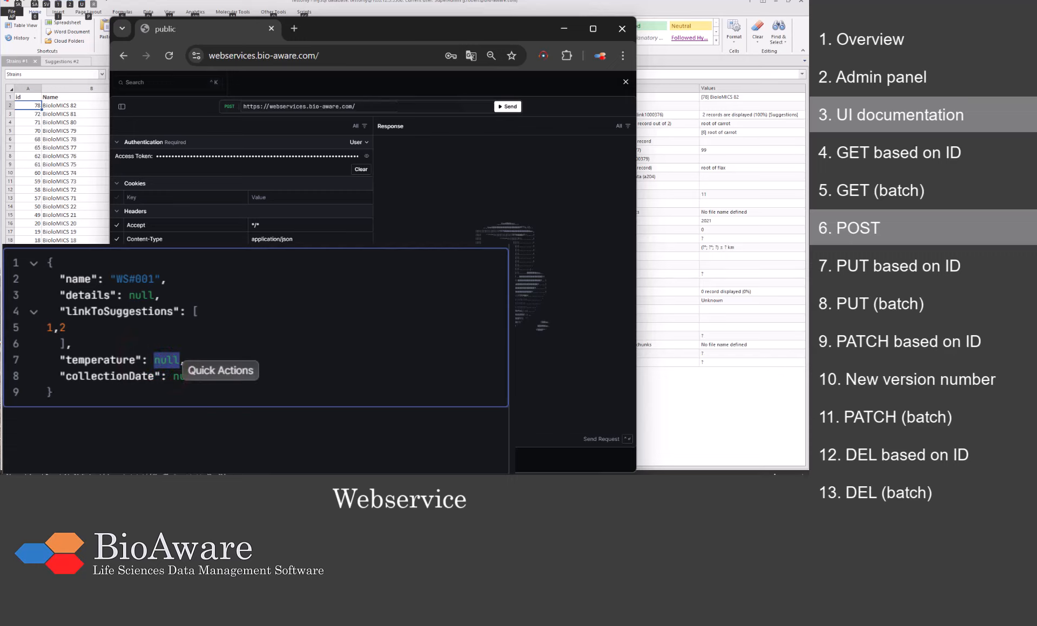
pyautogui.write('25')
pyautogui.doubleClick(183, 377)
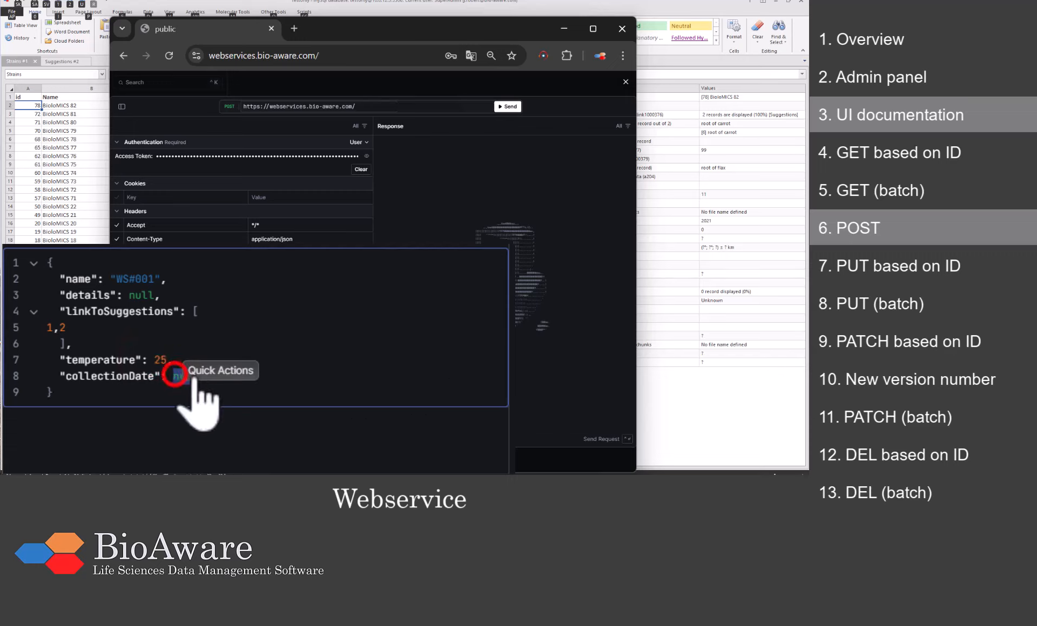
pyautogui.press('BackSpace')
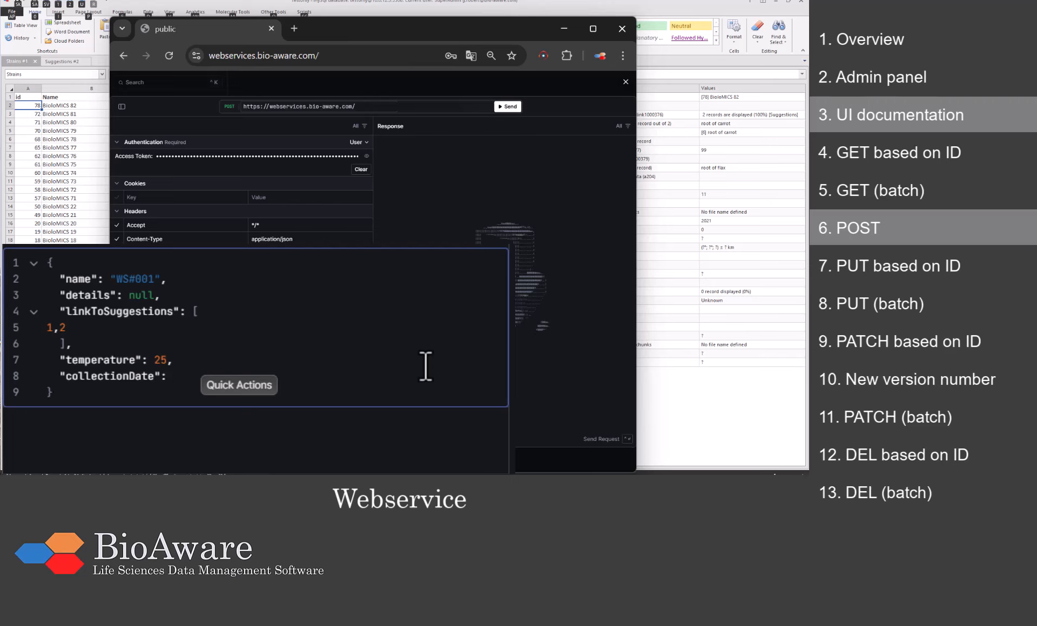
pyautogui.write('"2021')
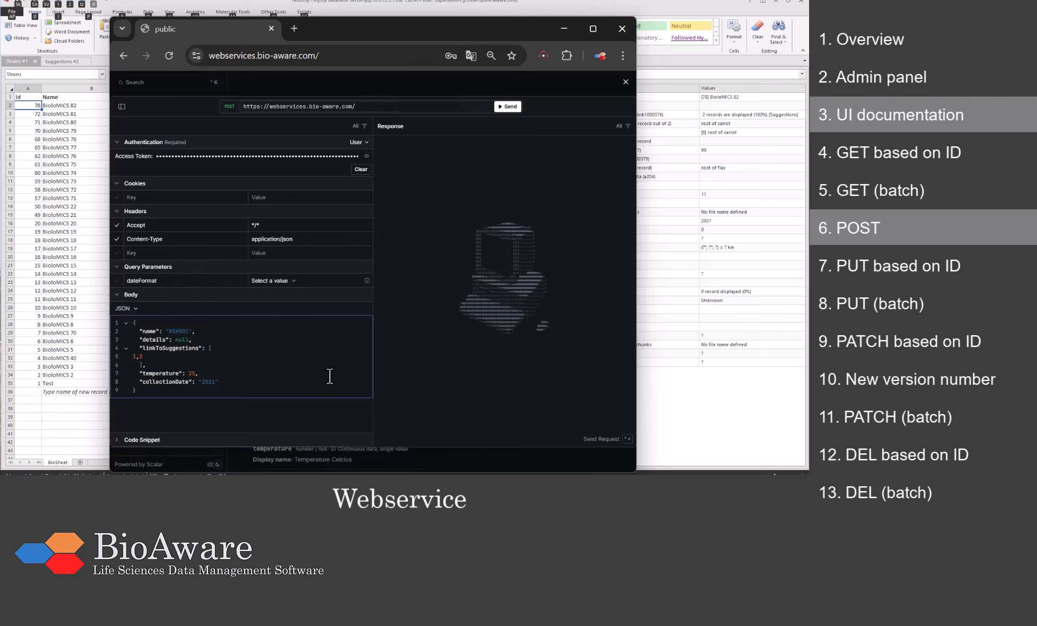
pyautogui.click(505, 108)
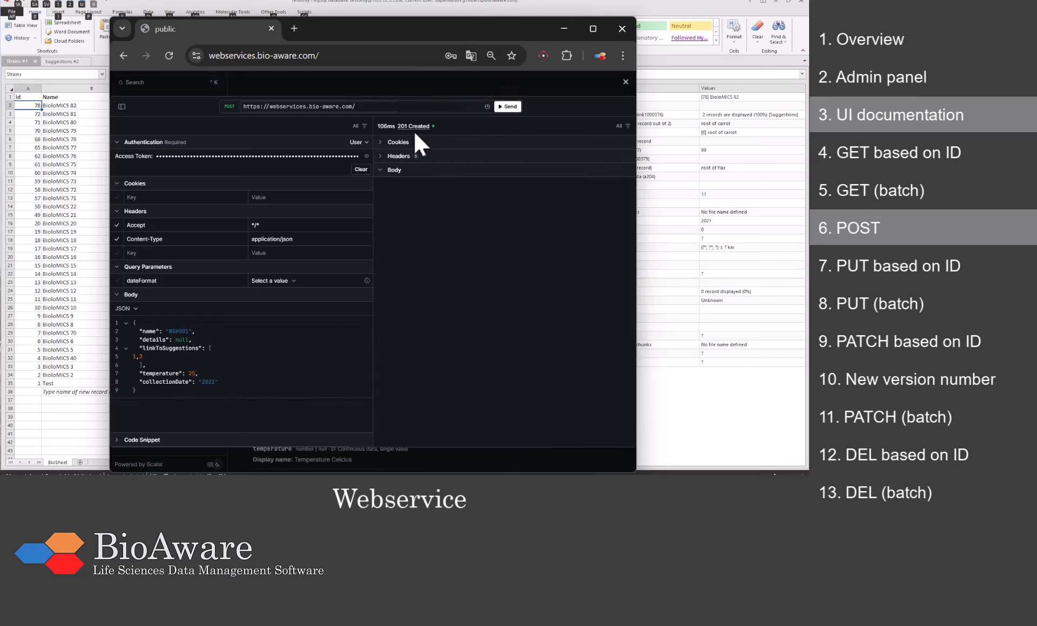
pyautogui.click(585, 7)
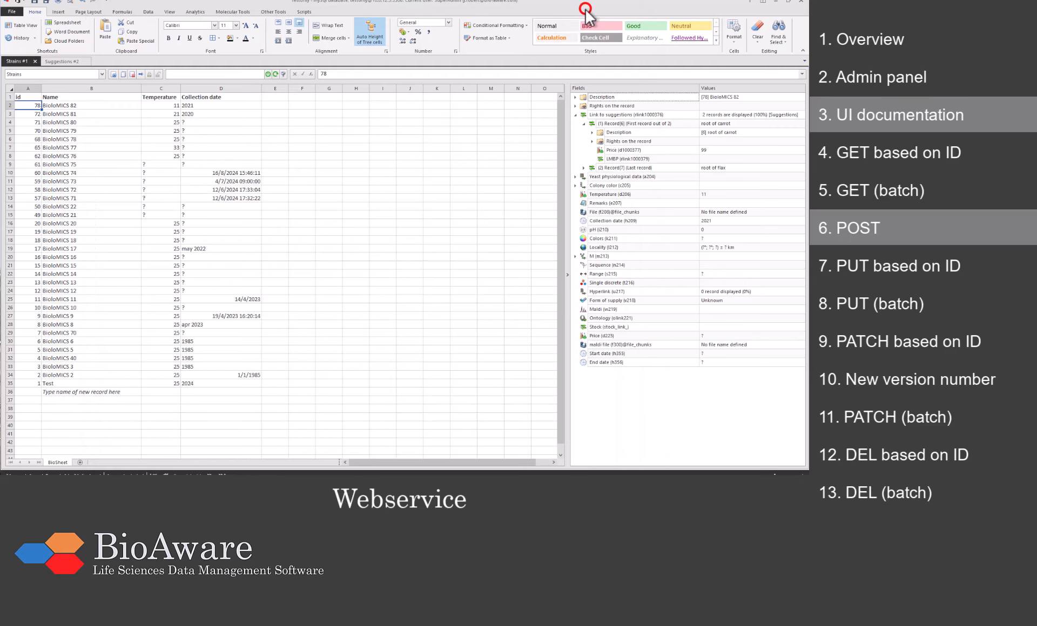
# Step: Refresh the grid and confirm new record 79 WS#001 shows temperature 25 and collection date 2021
pyautogui.click(276, 74)
pyautogui.click(124, 103)
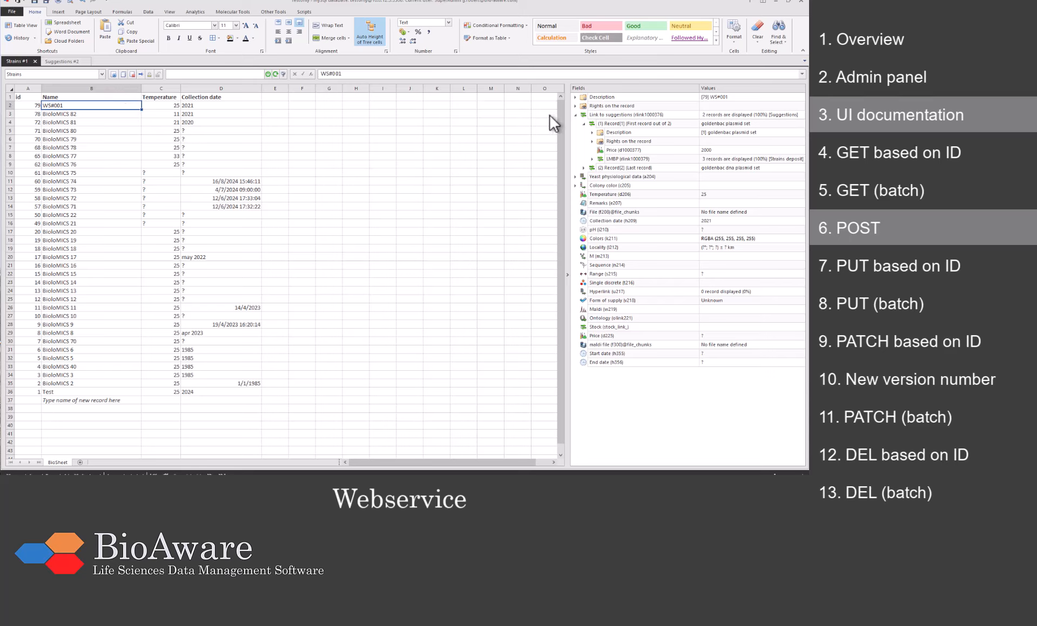
pyautogui.click(584, 124)
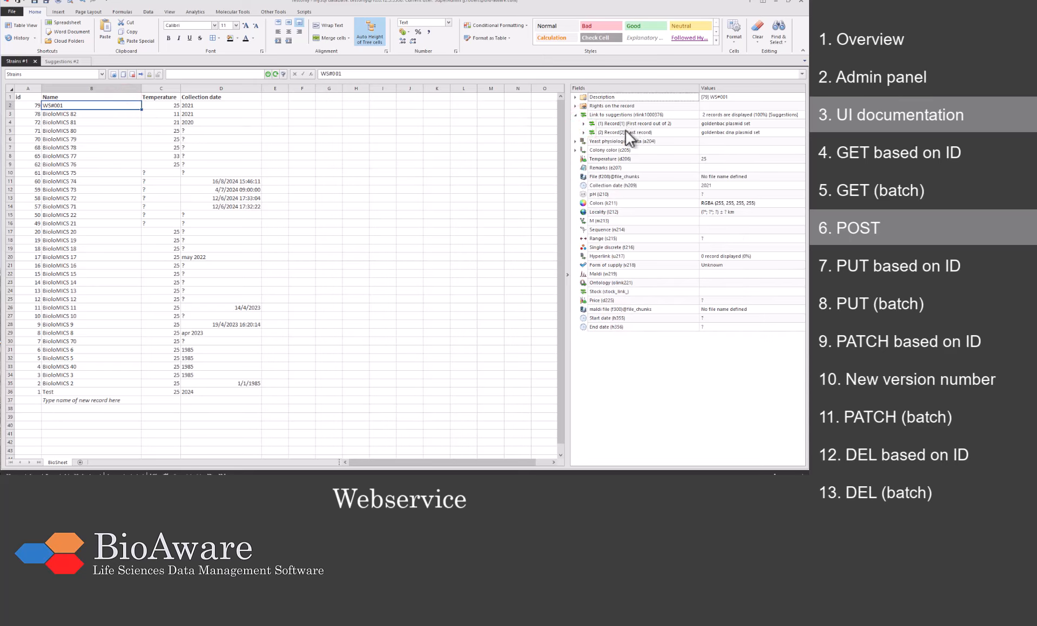
pyautogui.click(593, 160)
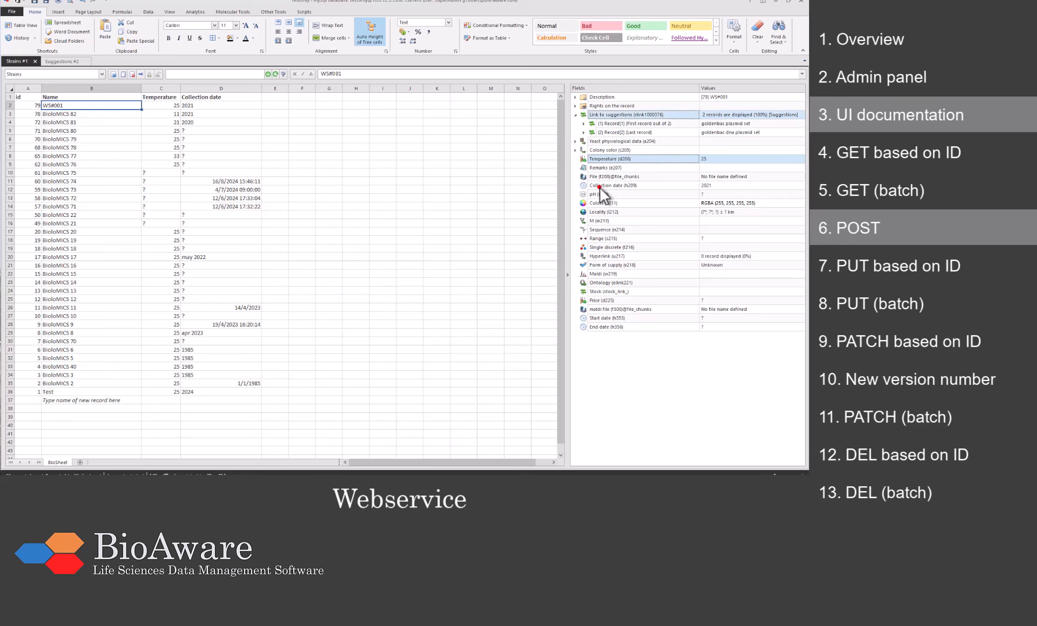
pyautogui.click(600, 187)
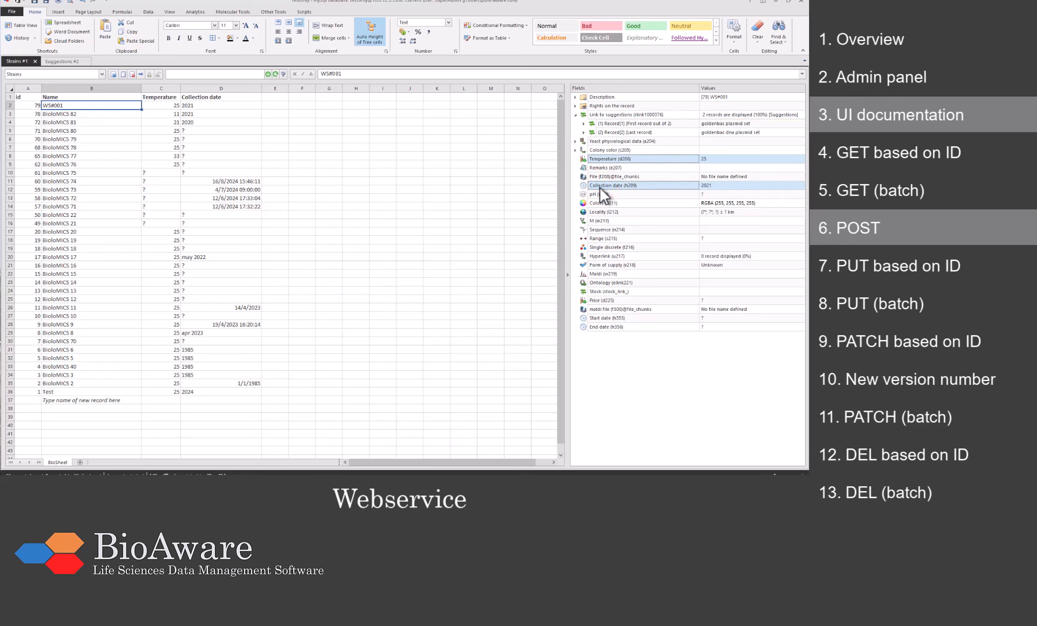
pyautogui.hotkey('alt', 'Tab')
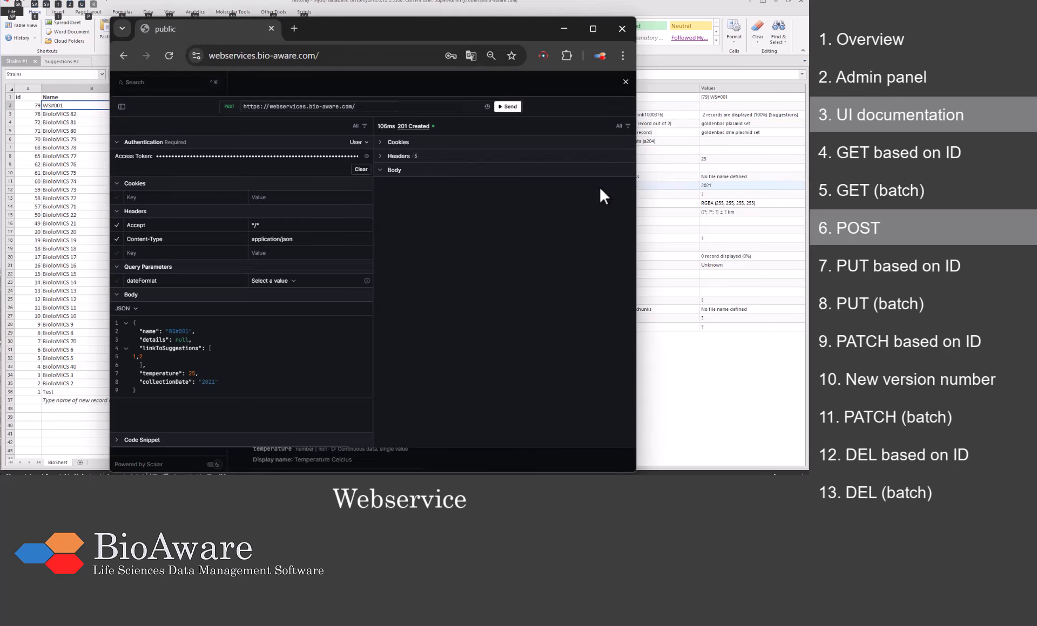
# Step: Close the request client, open the PUT /public/strains/{id} reference, and return to BioloMICS
pyautogui.click(624, 81)
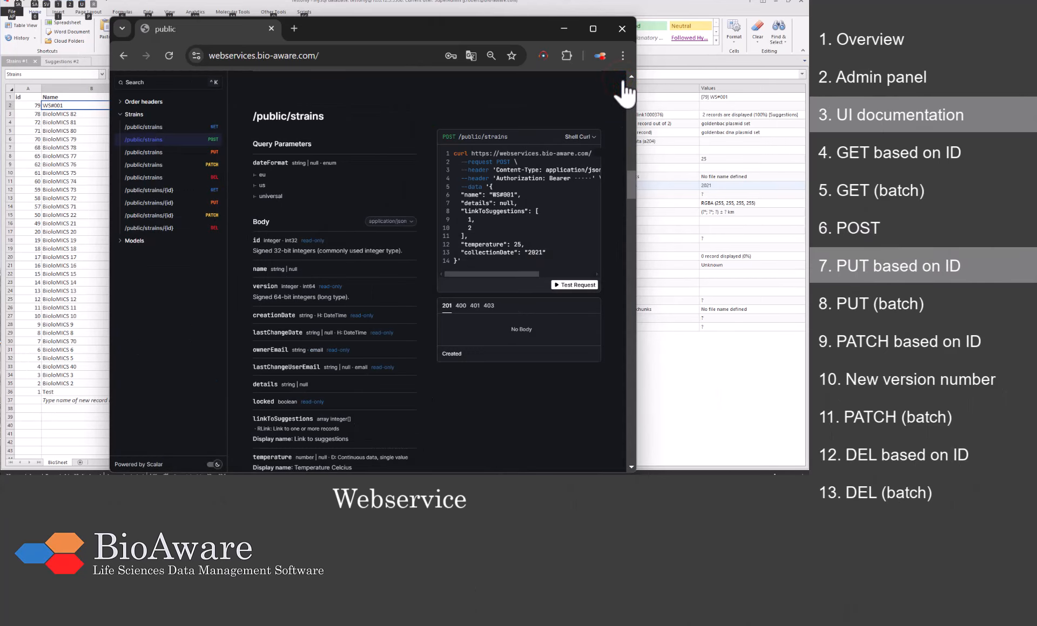
pyautogui.click(162, 205)
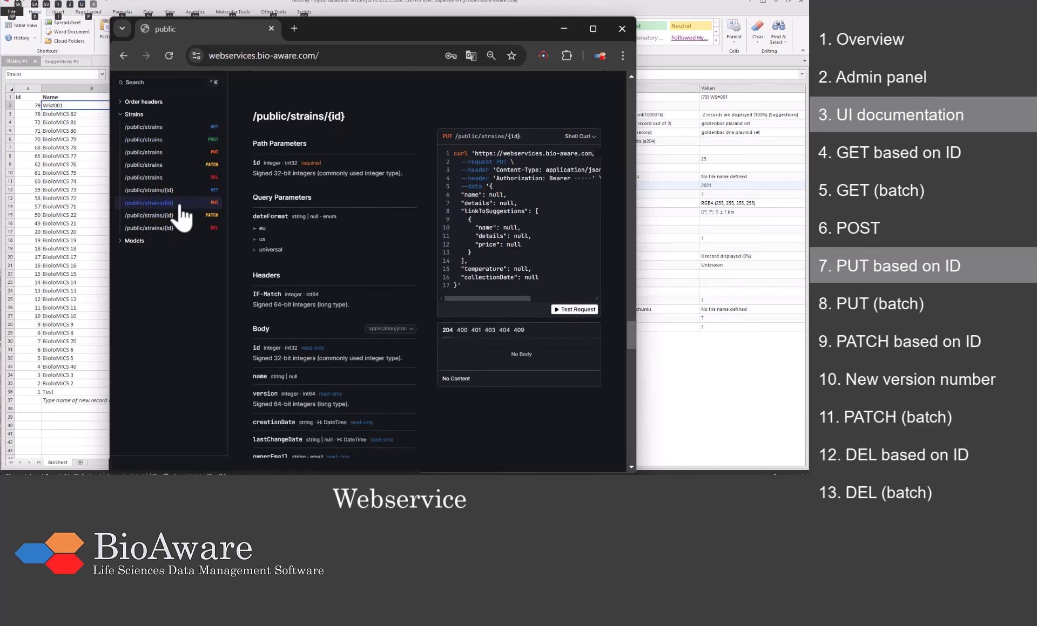
pyautogui.click(668, 8)
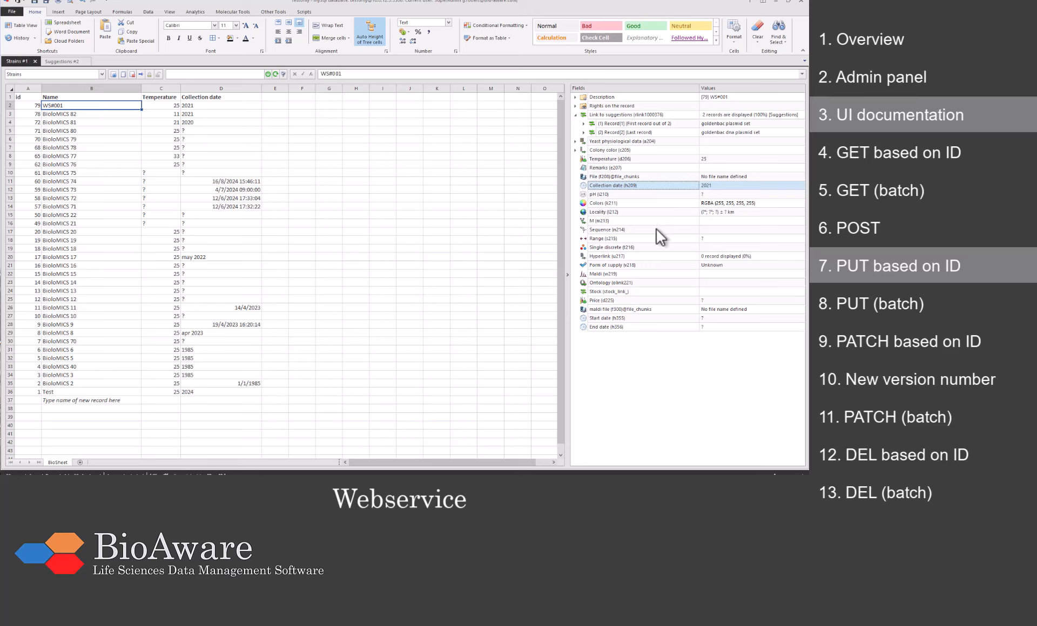
# Step: Enter 'Remarks information' in WS#001's Remarks field, then go back to the API docs
pyautogui.click(711, 171)
pyautogui.write('Remarks ')
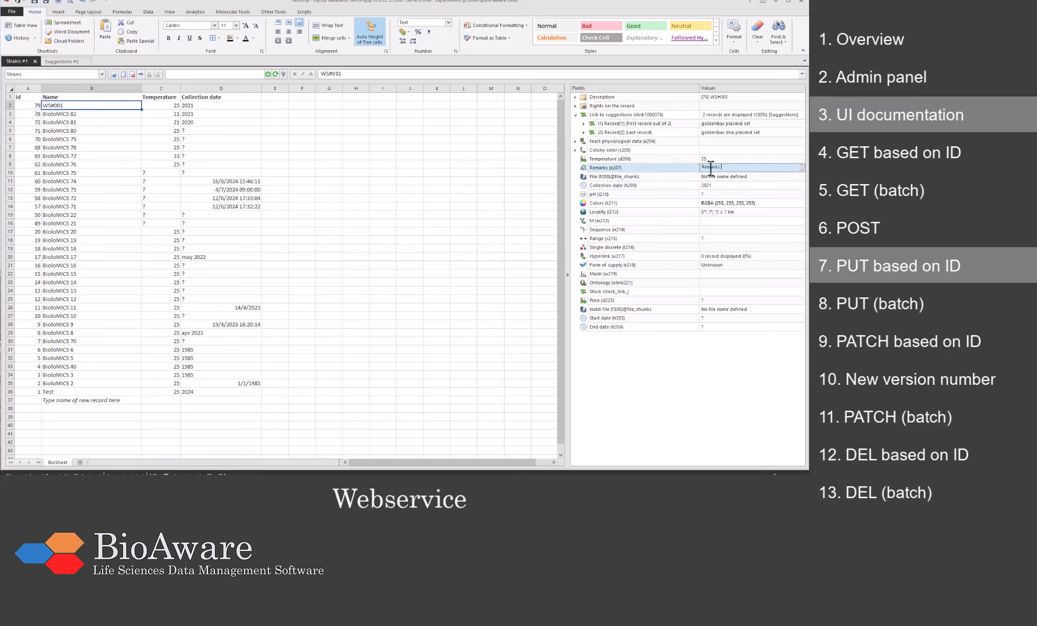
pyautogui.write('information')
pyautogui.click(667, 165)
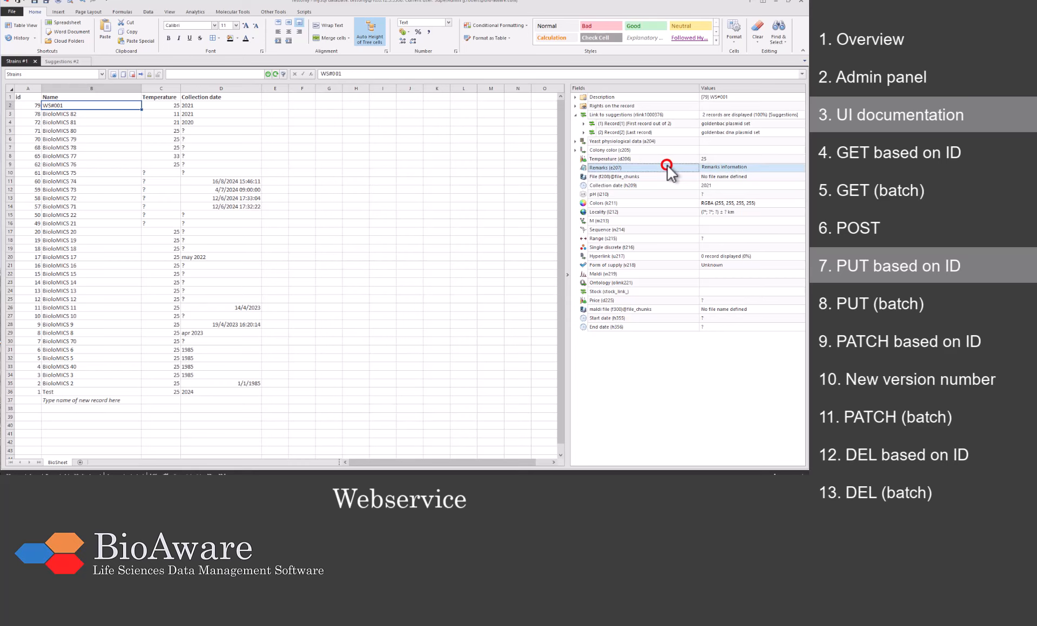
pyautogui.hotkey('alt', 'Tab')
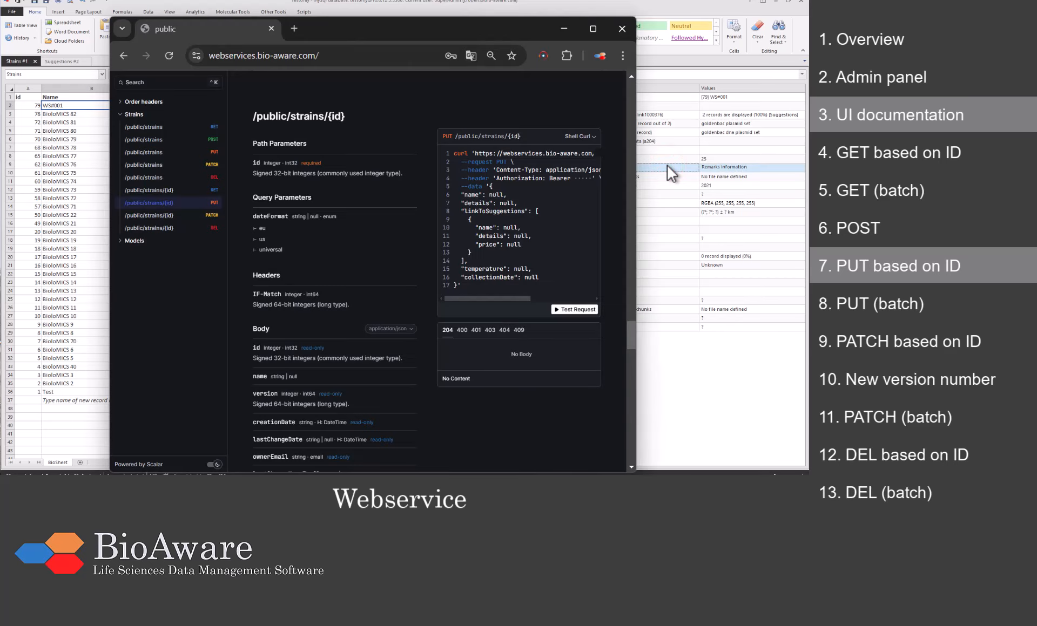
# Step: Fetch strain 79 with GET /public/strains/{id}, getting 200 OK, and select its returned JSON
pyautogui.click(198, 206)
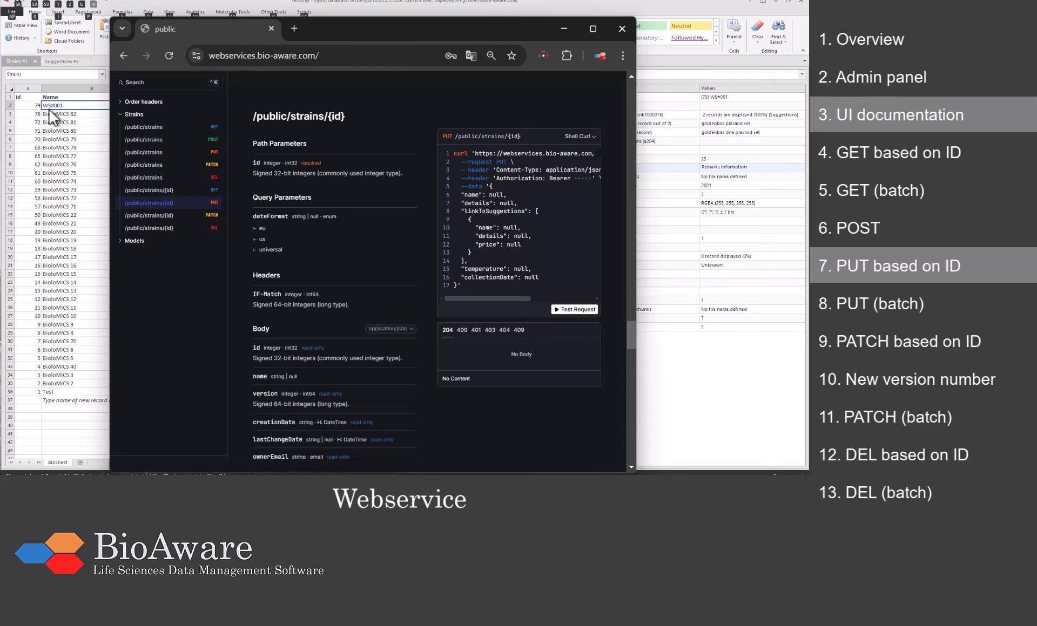
pyautogui.click(167, 190)
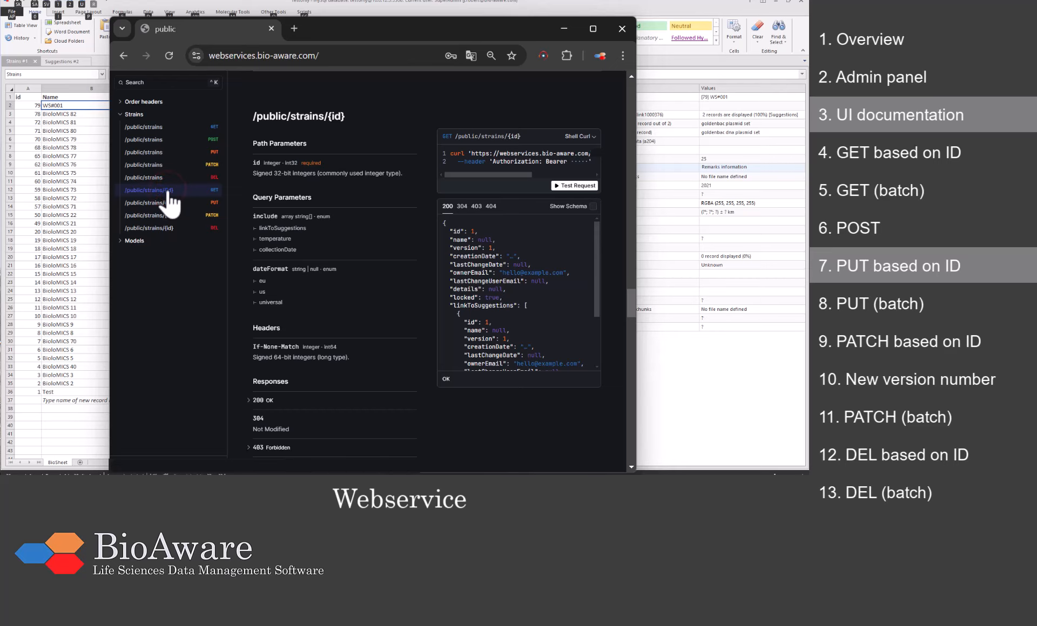
pyautogui.click(563, 187)
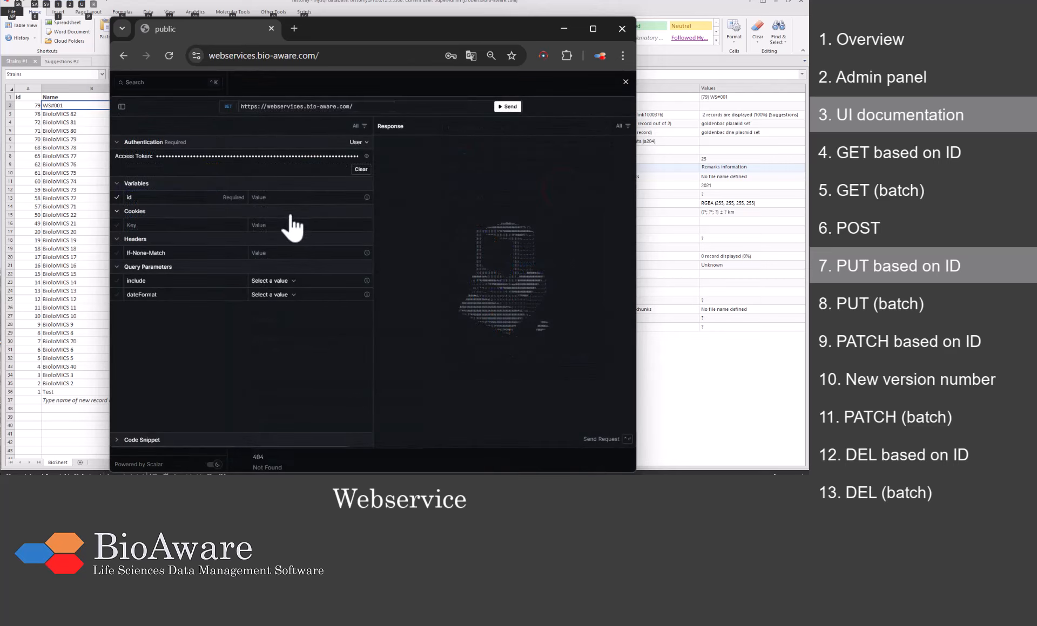
pyautogui.click(265, 197)
pyautogui.write('79')
pyautogui.click(505, 107)
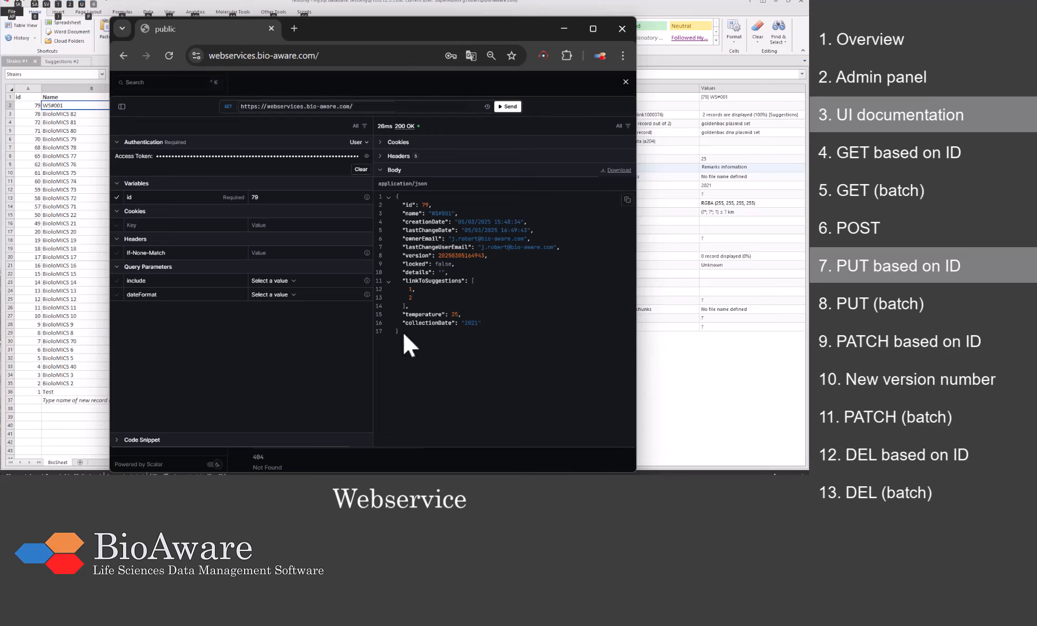
pyautogui.moveTo(403, 332); pyautogui.dragTo(393, 199)
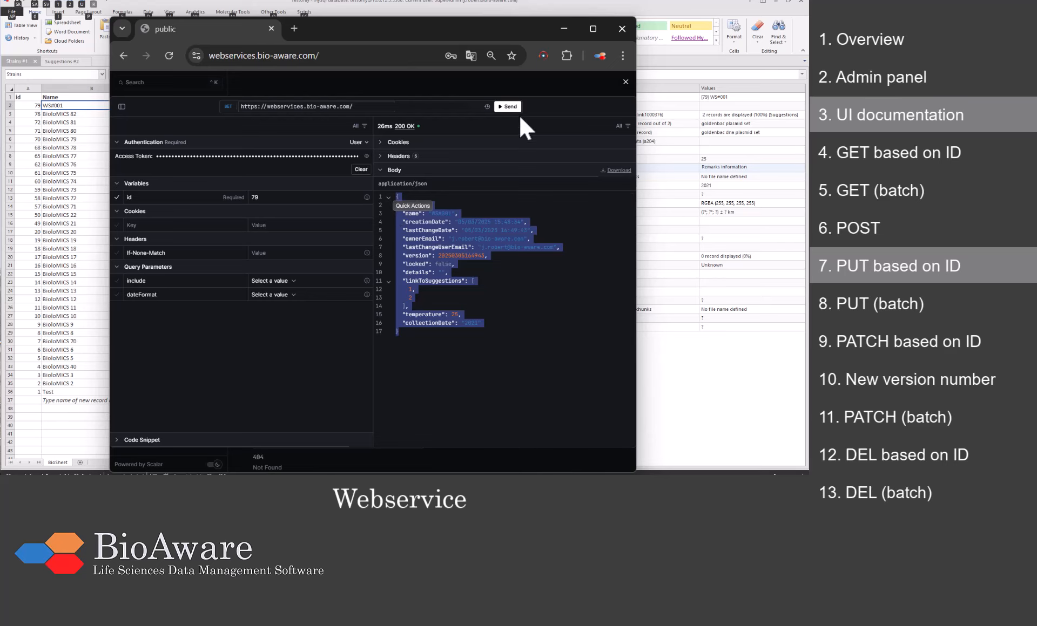
pyautogui.click(625, 83)
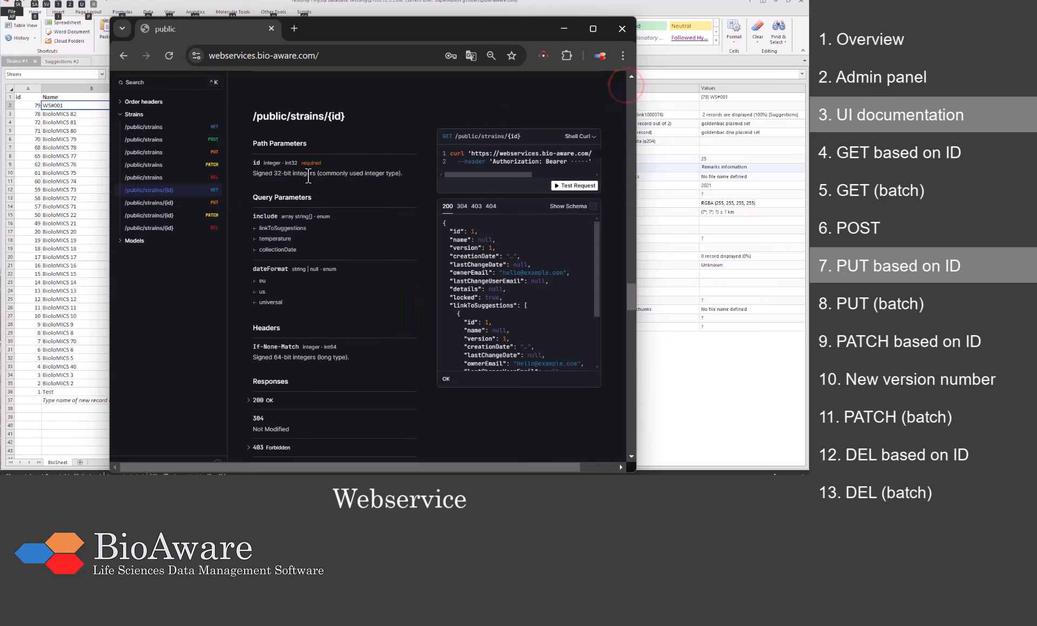
# Step: In a PUT test request, paste record 79 as body, set id 79 and IF-Match to its version
pyautogui.click(190, 203)
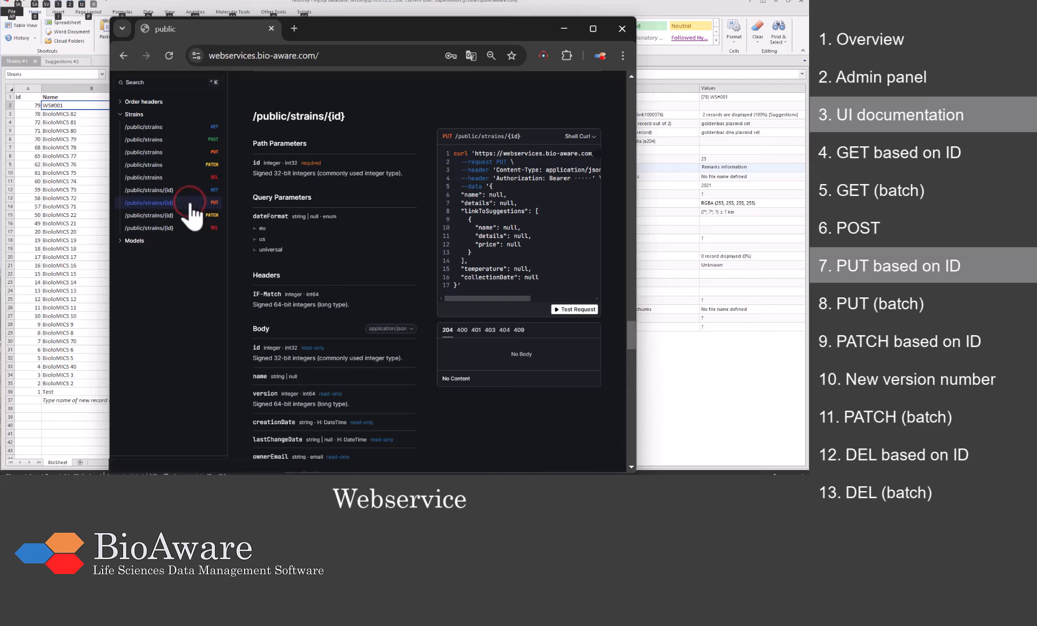
pyautogui.click(564, 309)
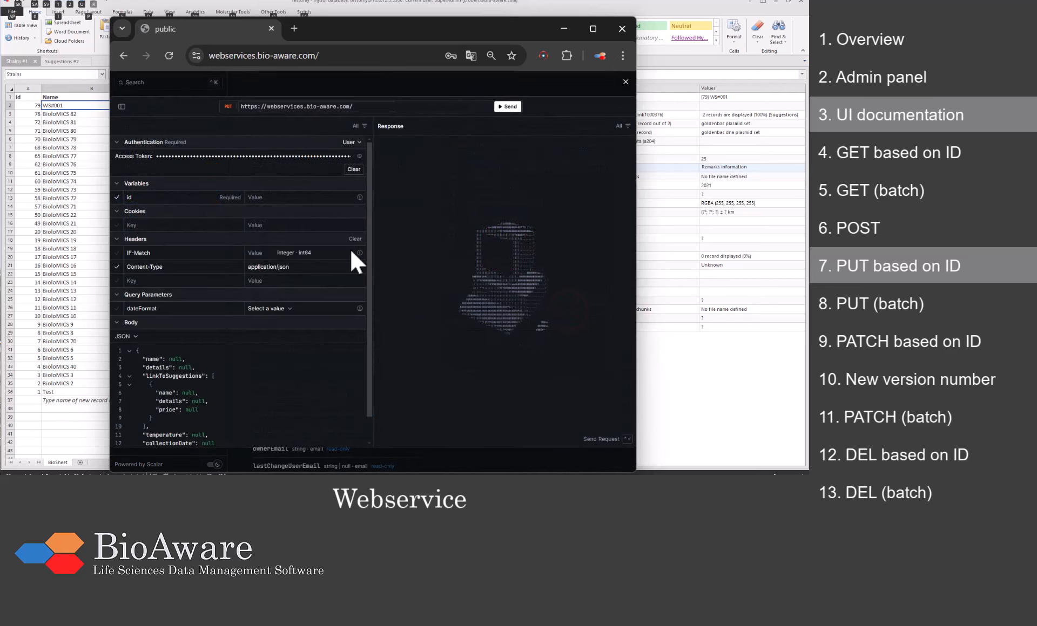
pyautogui.click(207, 412)
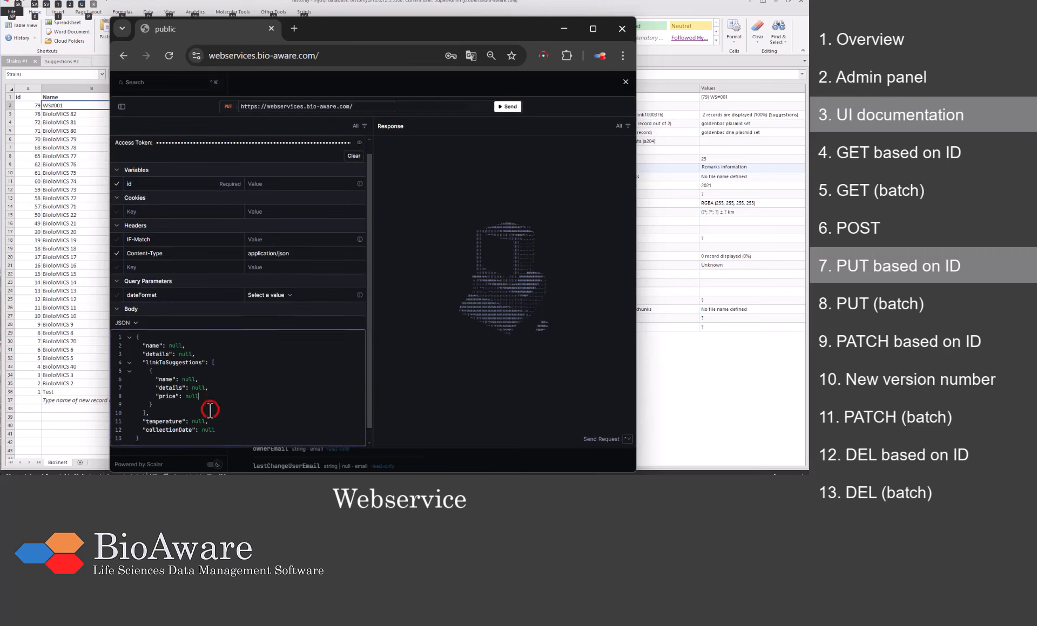
pyautogui.moveTo(156, 429); pyautogui.dragTo(125, 331)
pyautogui.hotkey('ctrl', 'v')
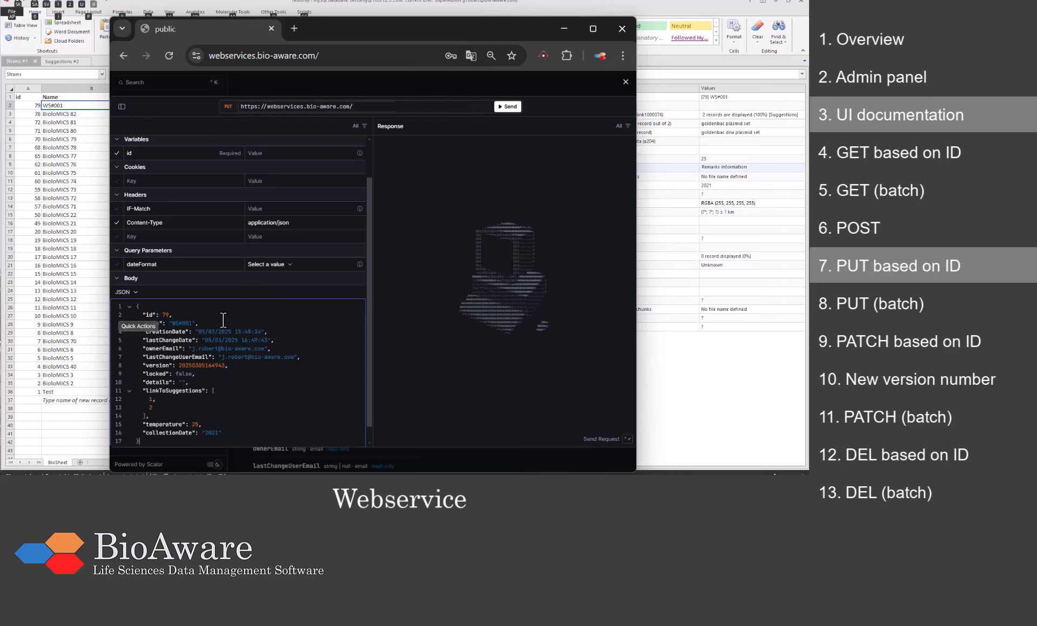
pyautogui.click(281, 153)
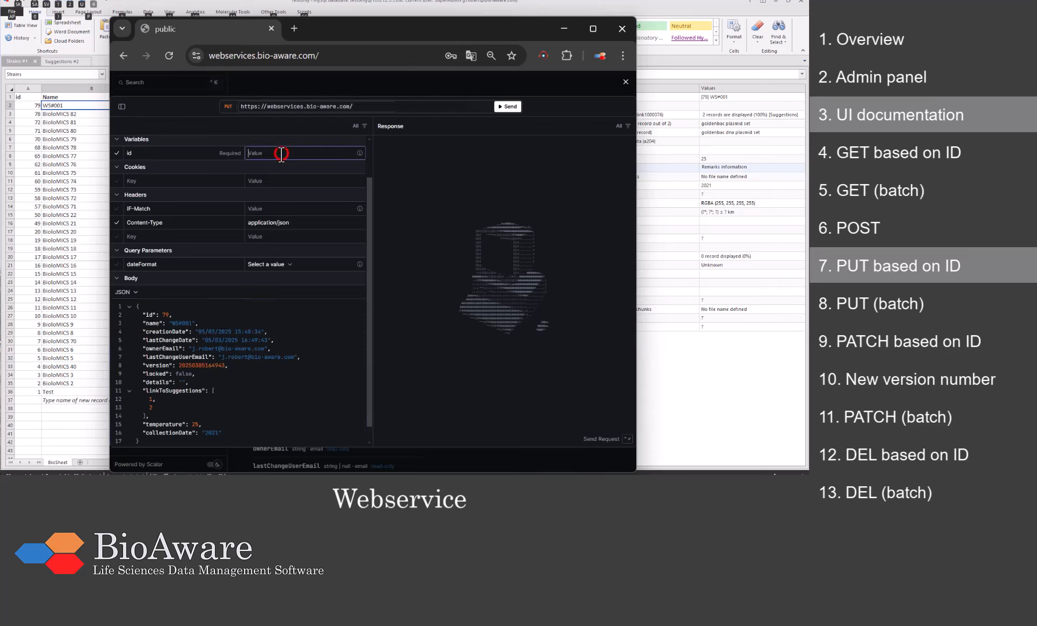
pyautogui.write('79')
pyautogui.moveTo(178, 366); pyautogui.dragTo(228, 367)
pyautogui.hotkey('ctrl', 'c')
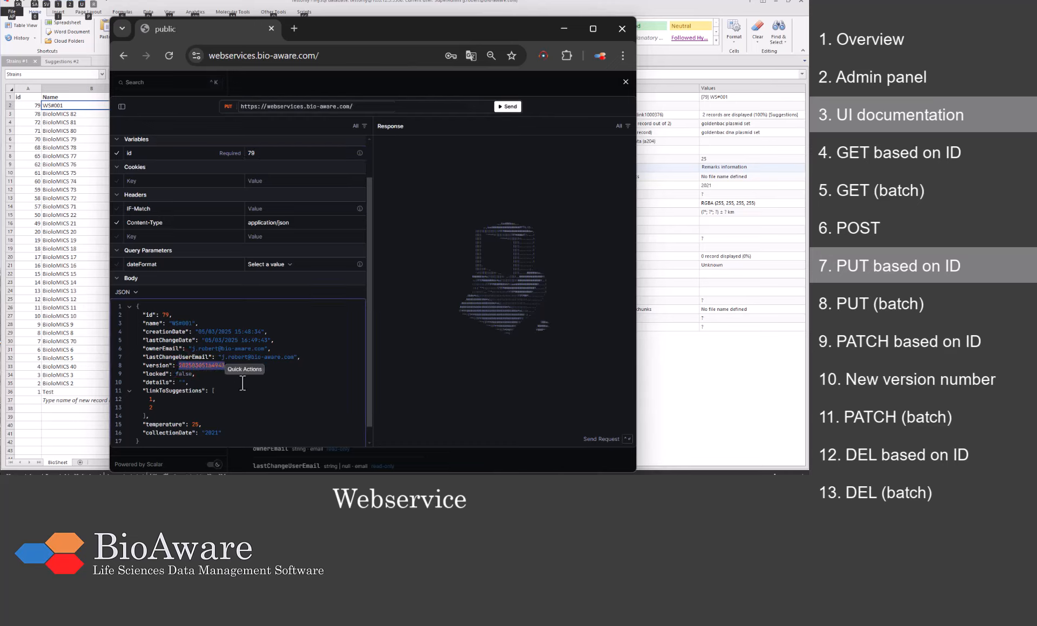
pyautogui.click(267, 208)
pyautogui.hotkey('ctrl', 'v')
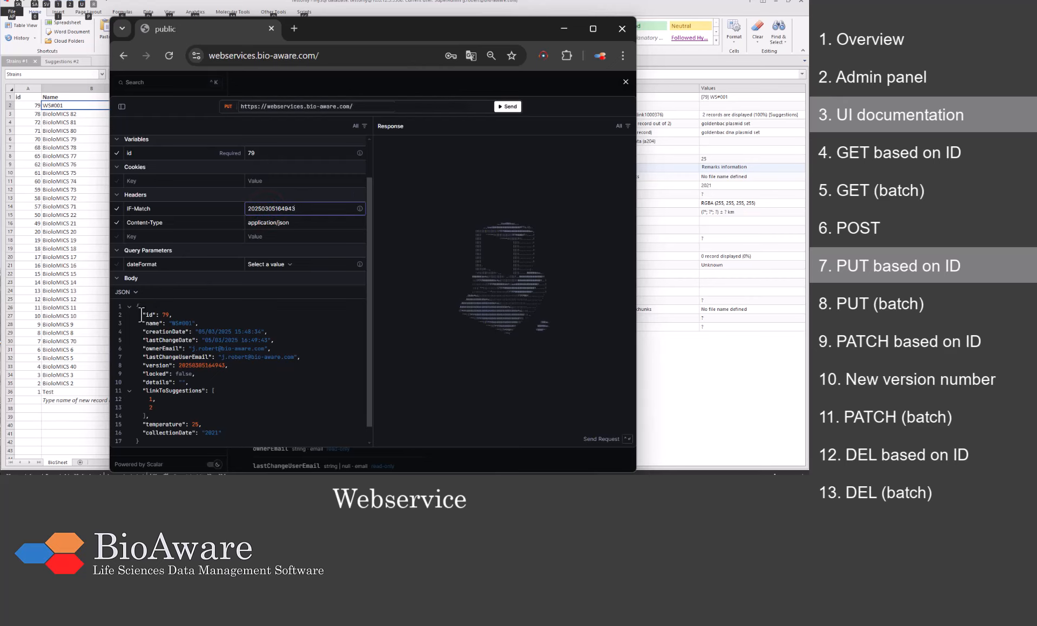
# Step: Strip id and read-only fields, set suggestions 6 and 7, temperature 15, collectionDate 2025, and send for 204
pyautogui.moveTo(141, 314); pyautogui.dragTo(178, 315)
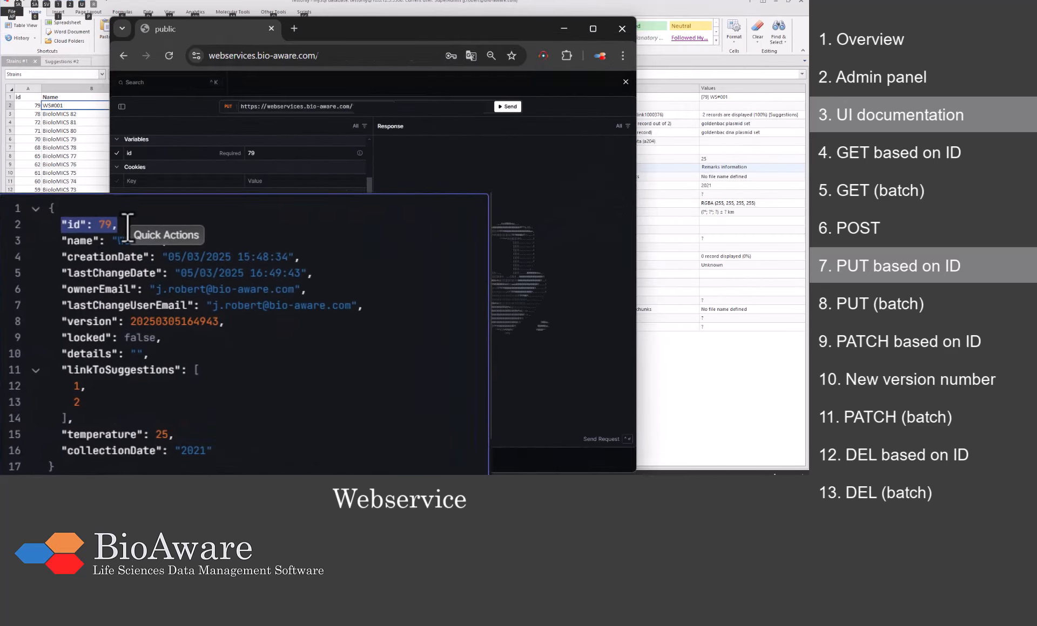
pyautogui.press('Delete')
pyautogui.moveTo(57, 259); pyautogui.dragTo(193, 339)
pyautogui.press('Delete')
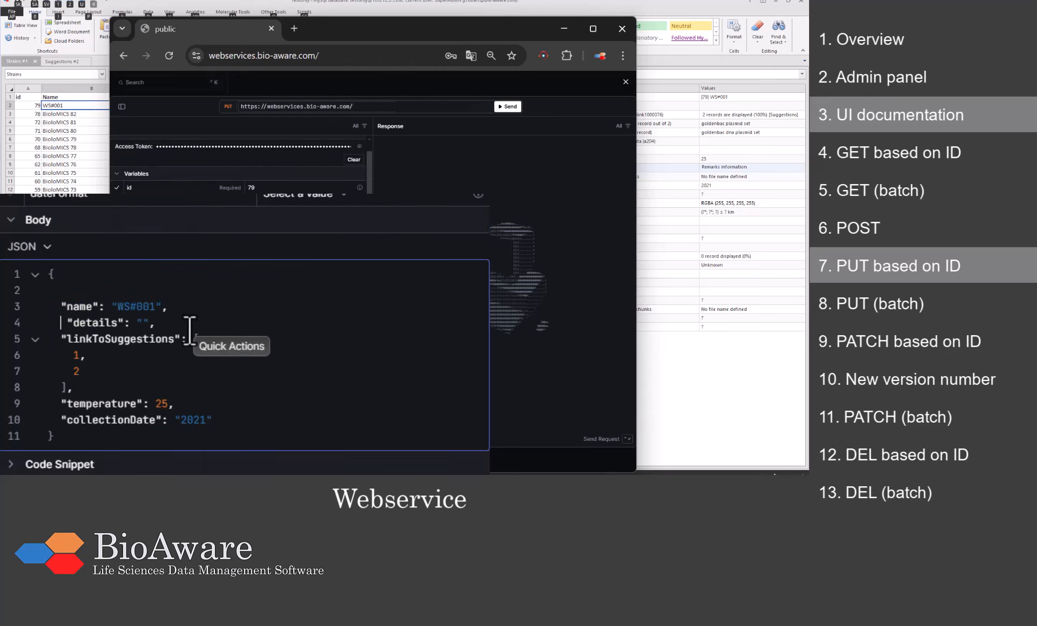
pyautogui.doubleClick(80, 356)
pyautogui.write('6')
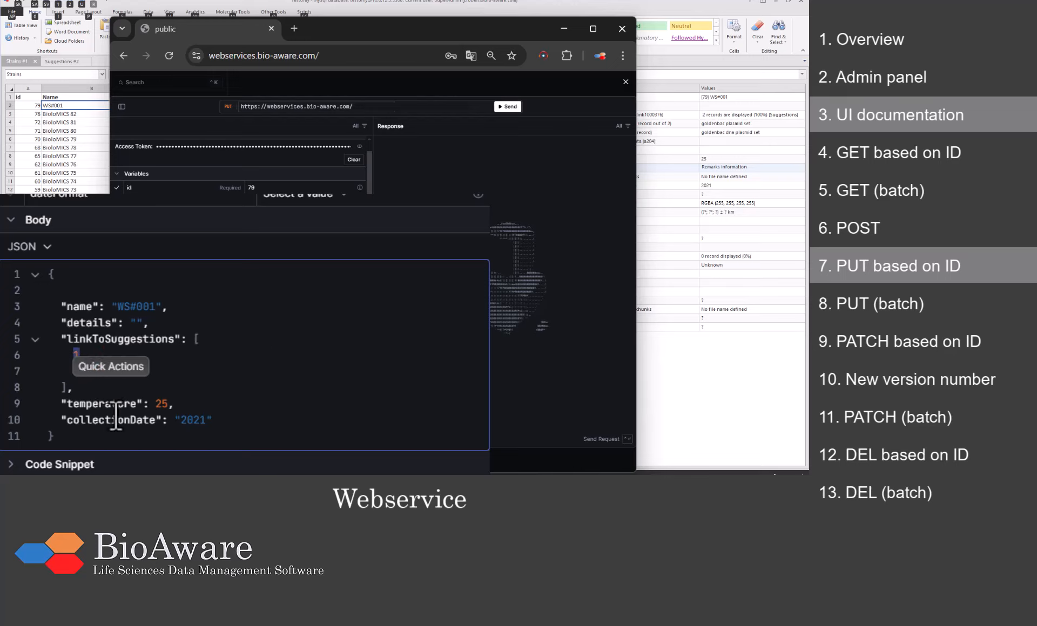
pyautogui.write('7')
pyautogui.doubleClick(161, 404)
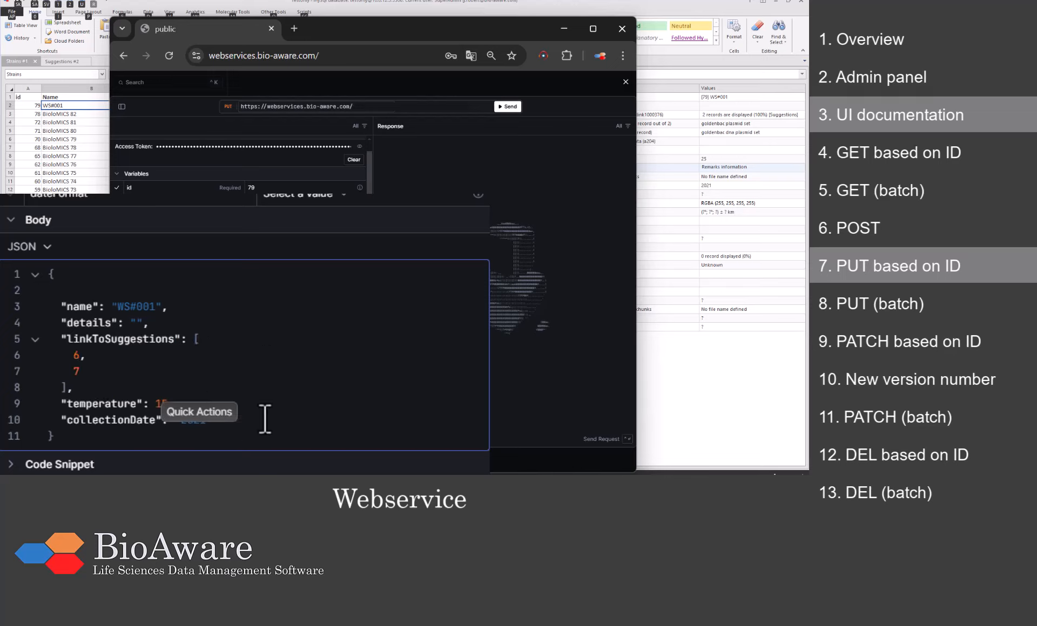
pyautogui.write('15,')
pyautogui.doubleClick(199, 421)
pyautogui.write('2025')
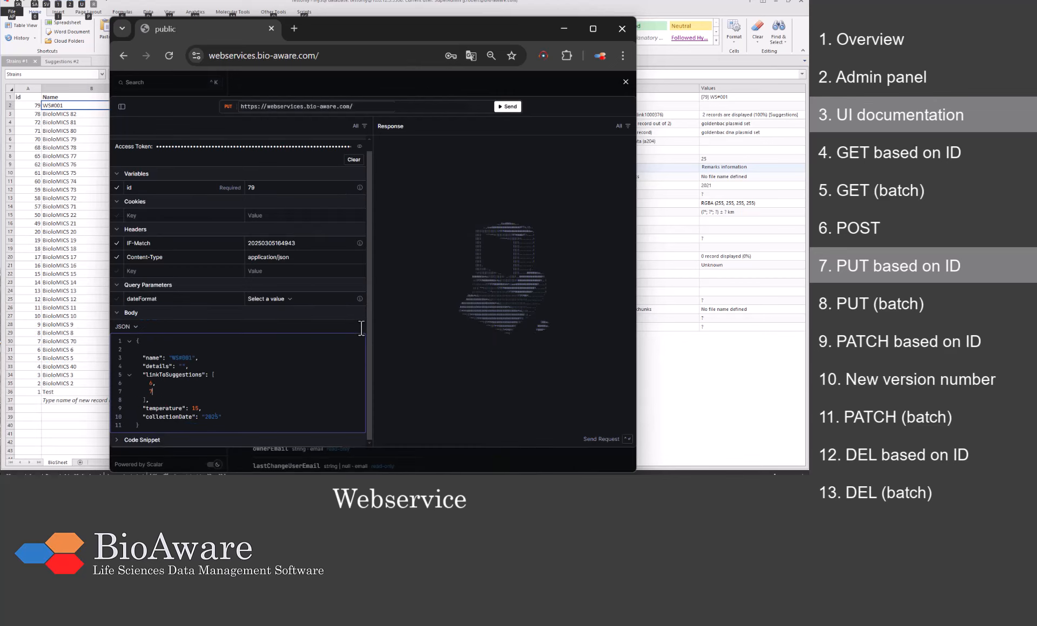
pyautogui.click(500, 108)
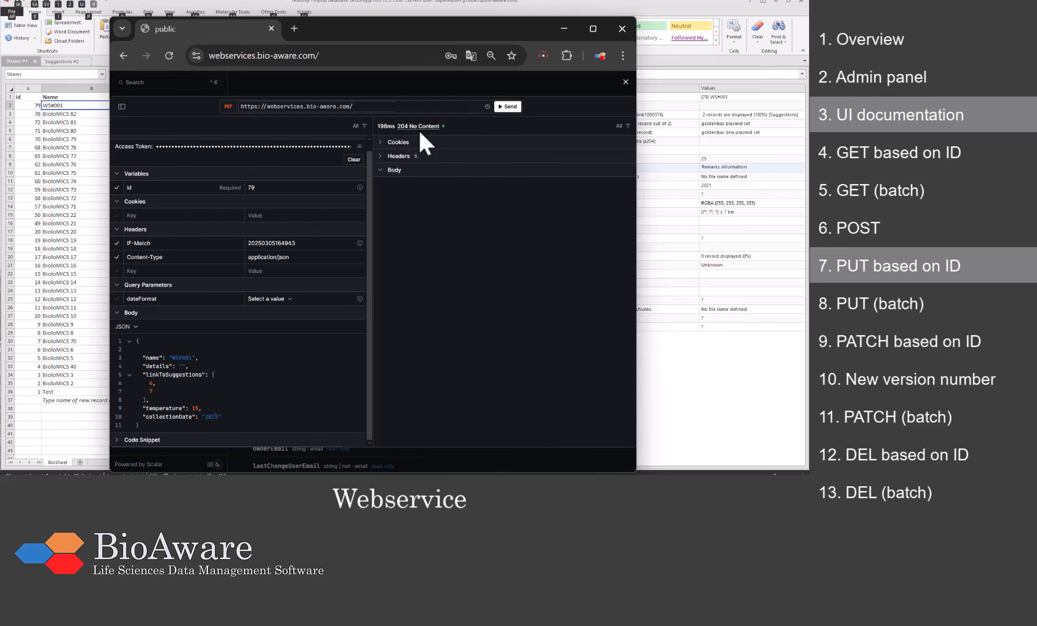
# Step: Bring BioloMICS forward and refresh to show record 79 with temperature 15 and collection date 2025
pyautogui.click(599, 11)
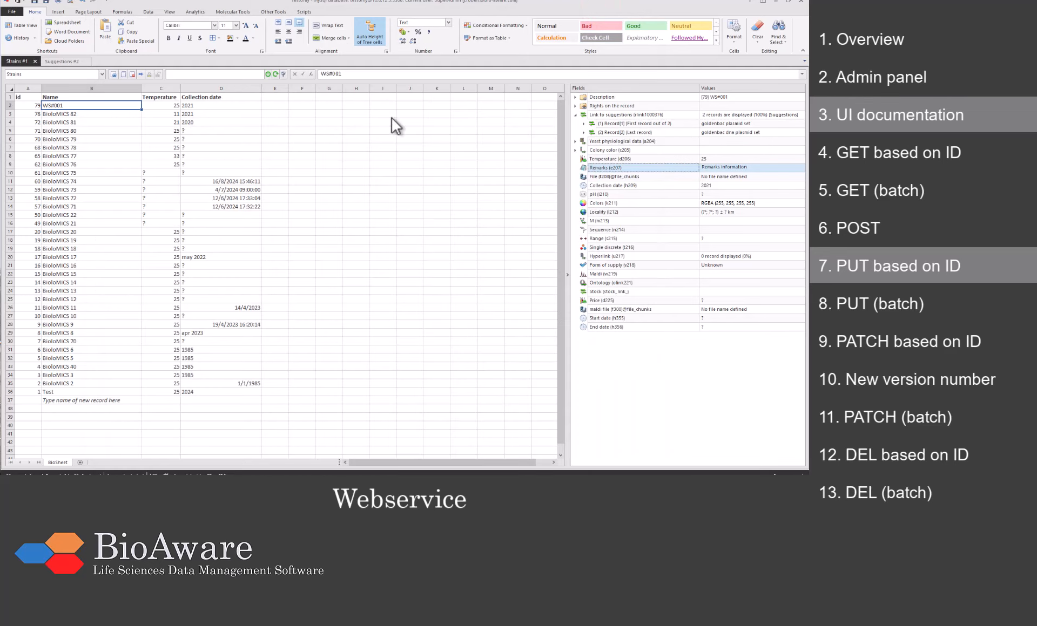
pyautogui.click(276, 75)
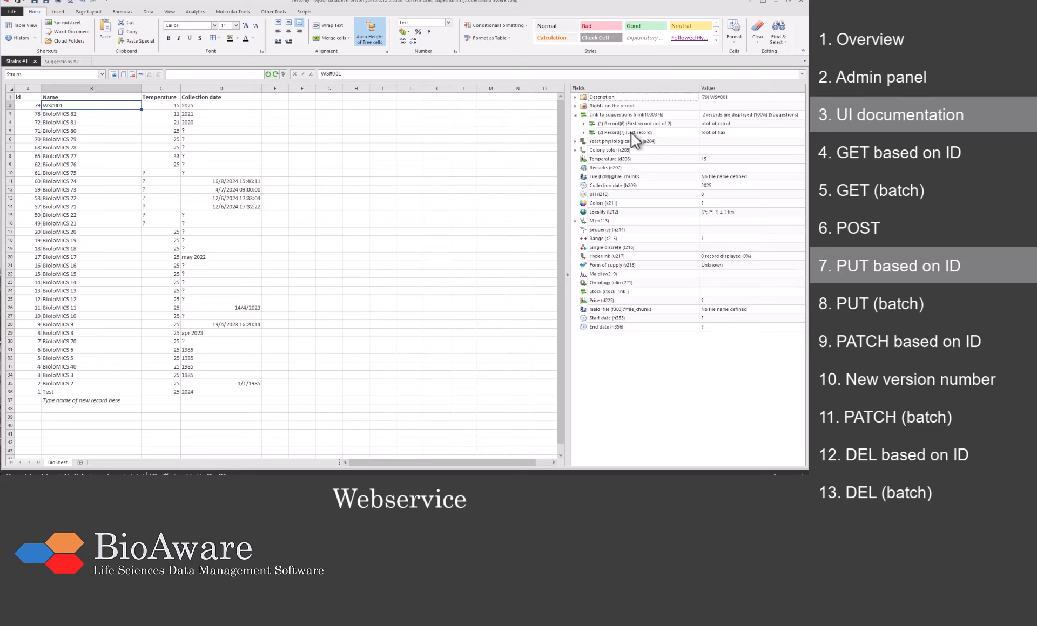
# Step: Duplicate WS#001 as record 80 named WS#002, refresh the grid, and return to the docs
pyautogui.click(106, 106)
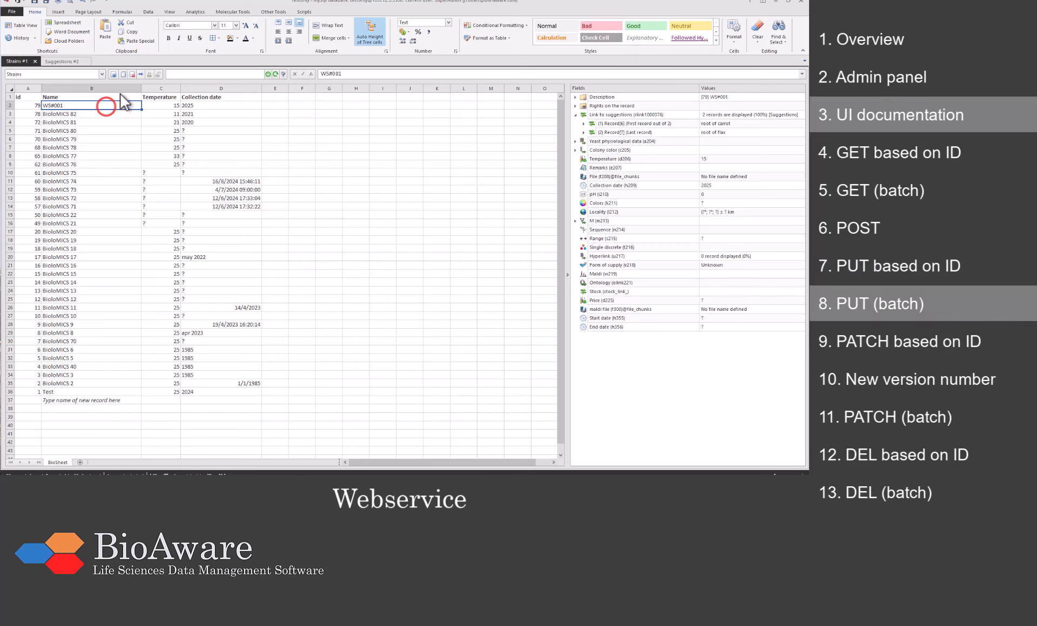
pyautogui.click(124, 74)
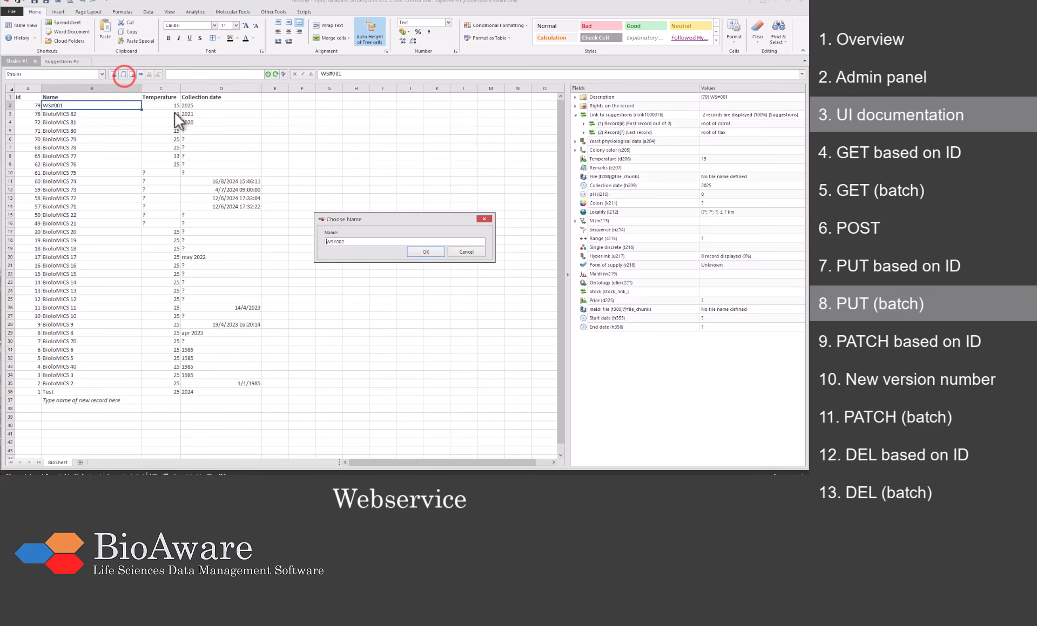
pyautogui.click(430, 255)
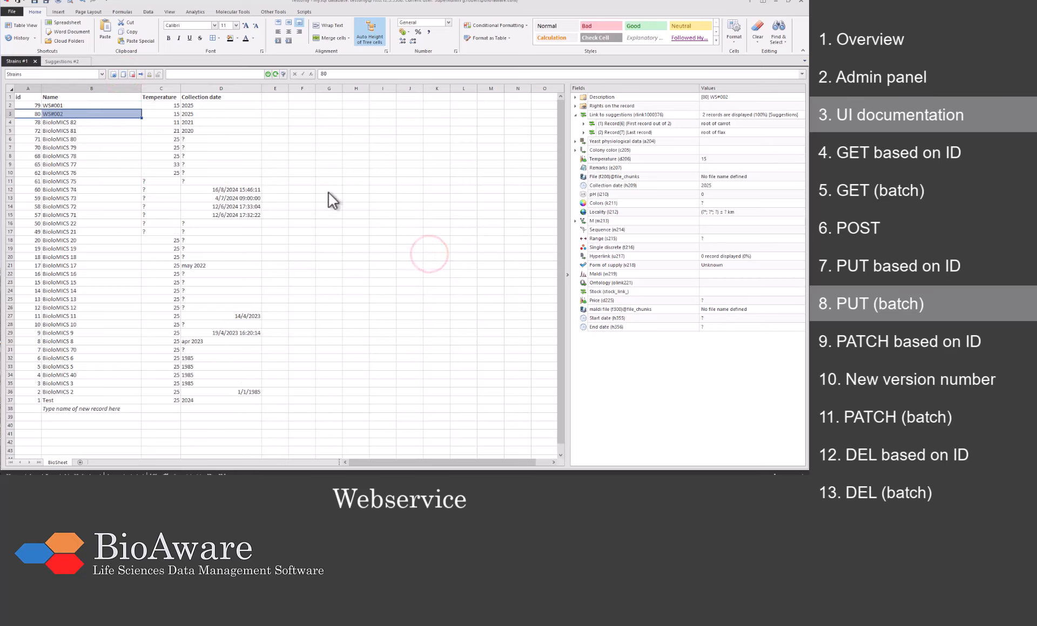
pyautogui.click(275, 75)
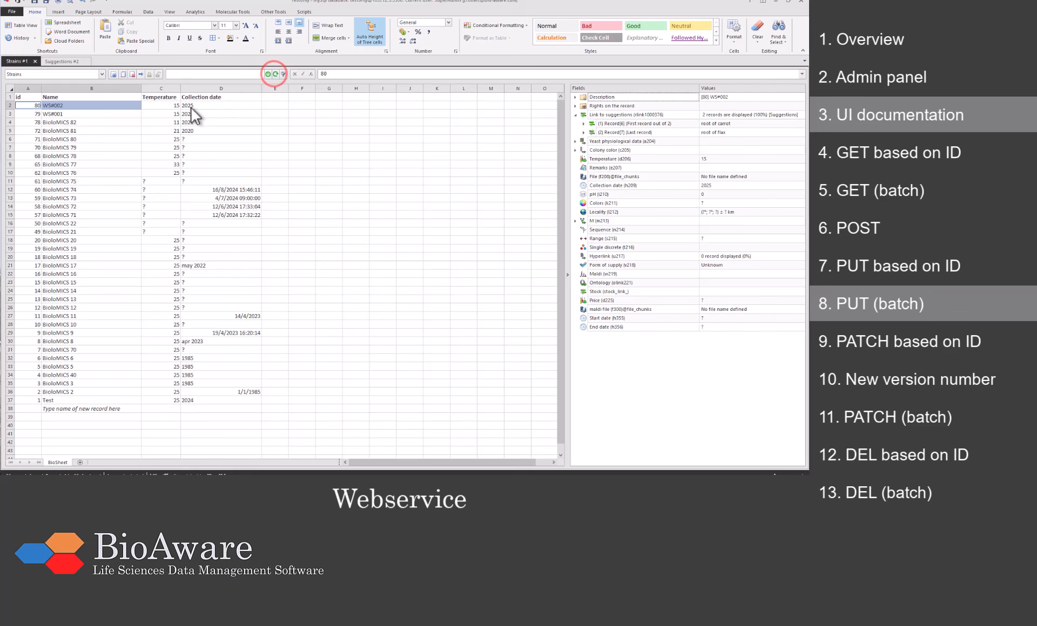
pyautogui.hotkey('alt', 'Tab')
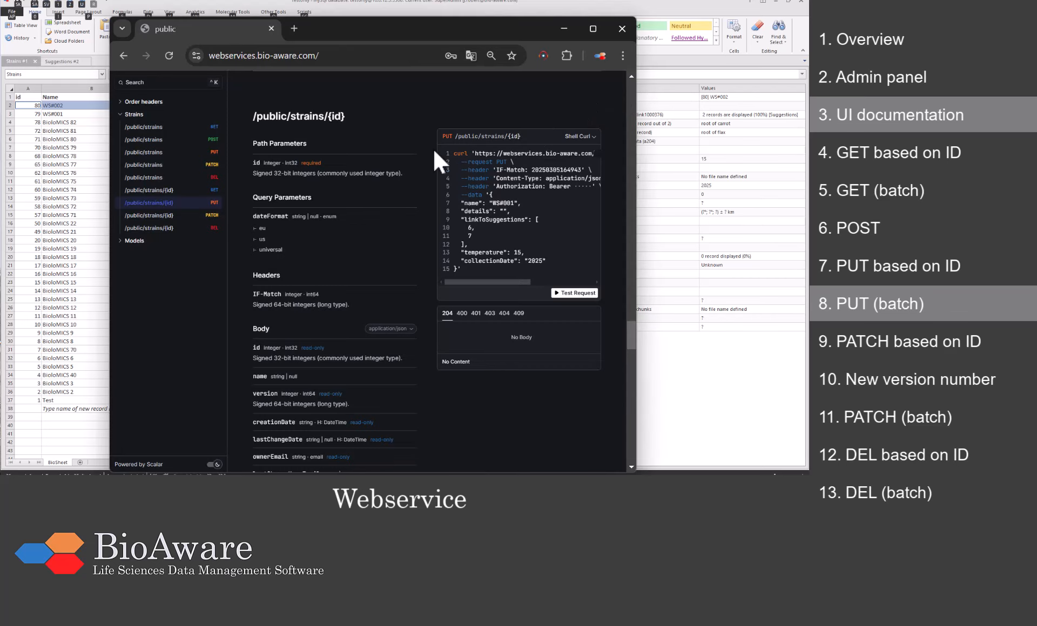
# Step: Run GET /public/strains with pageSize 2 and page 18, returning strains 79 and 80 with 200 OK
pyautogui.click(186, 127)
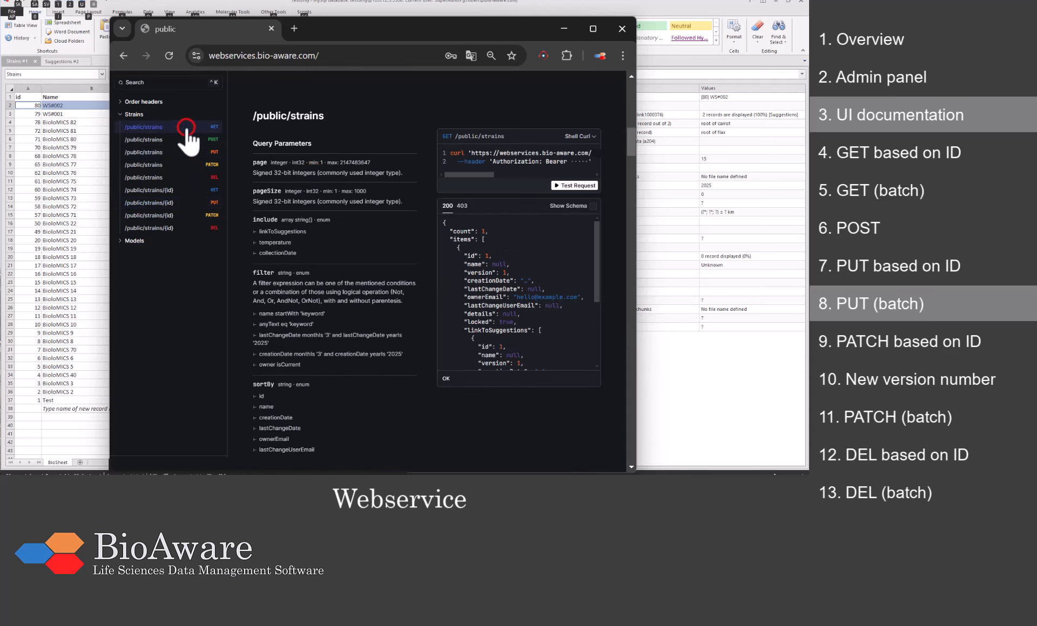
pyautogui.click(560, 183)
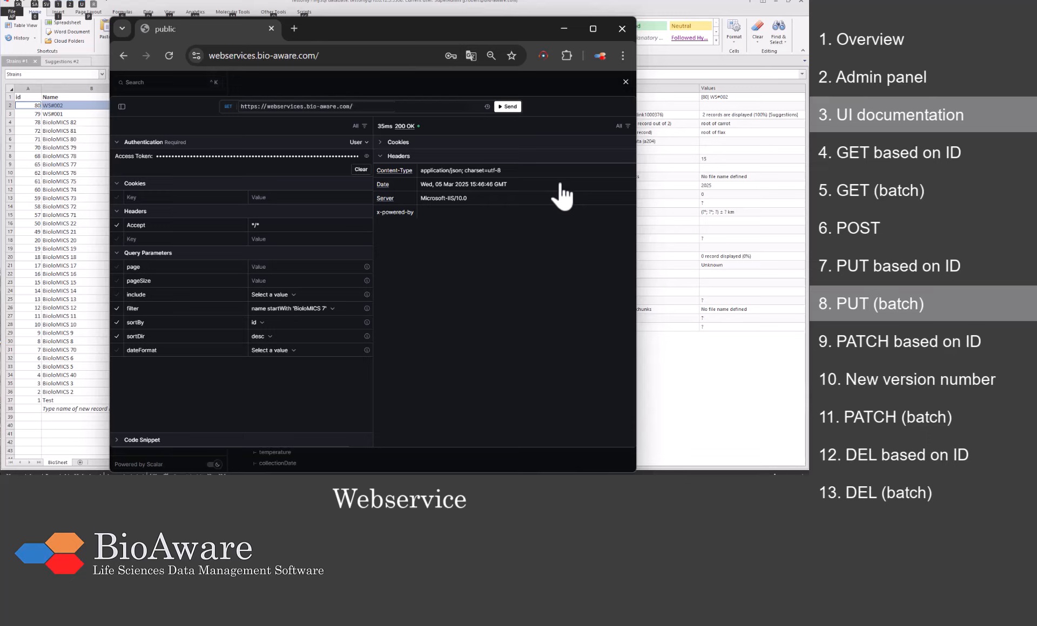
pyautogui.click(294, 280)
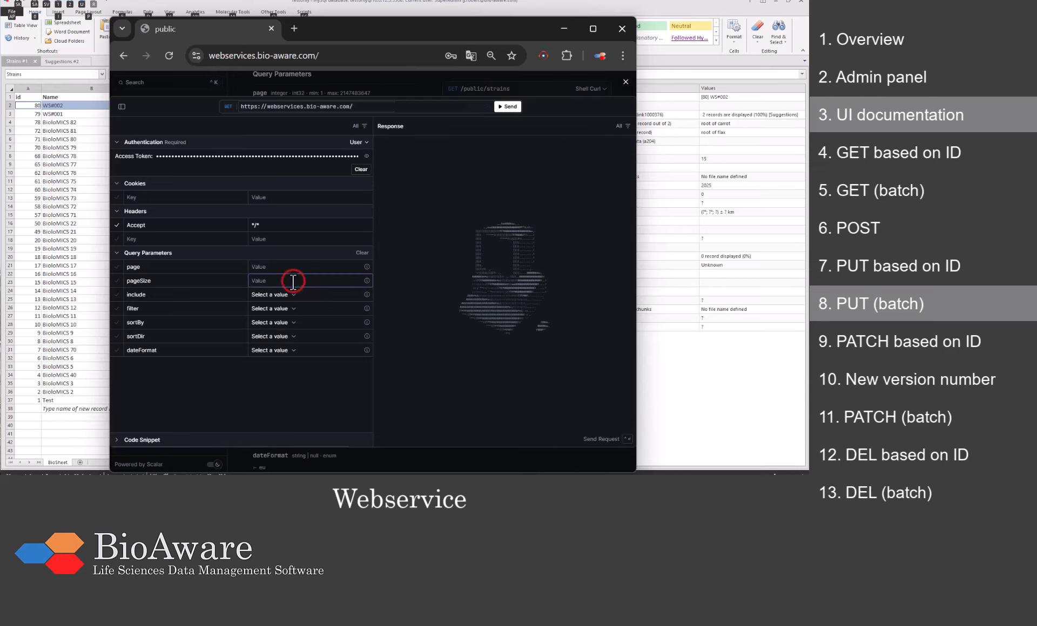
pyautogui.write('2')
pyautogui.click(293, 267)
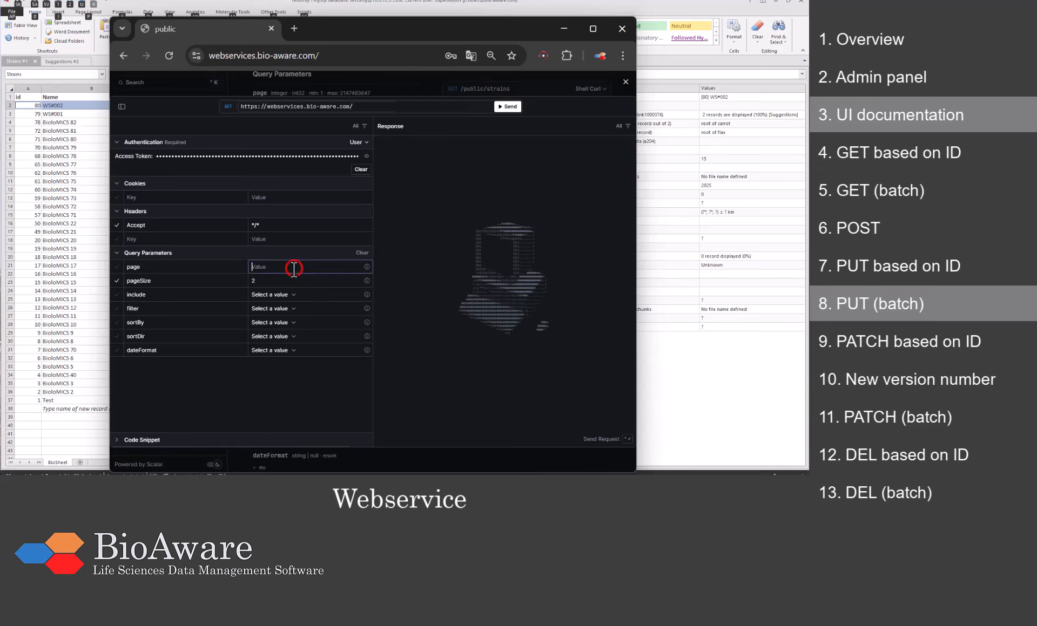
pyautogui.write('18')
pyautogui.click(507, 107)
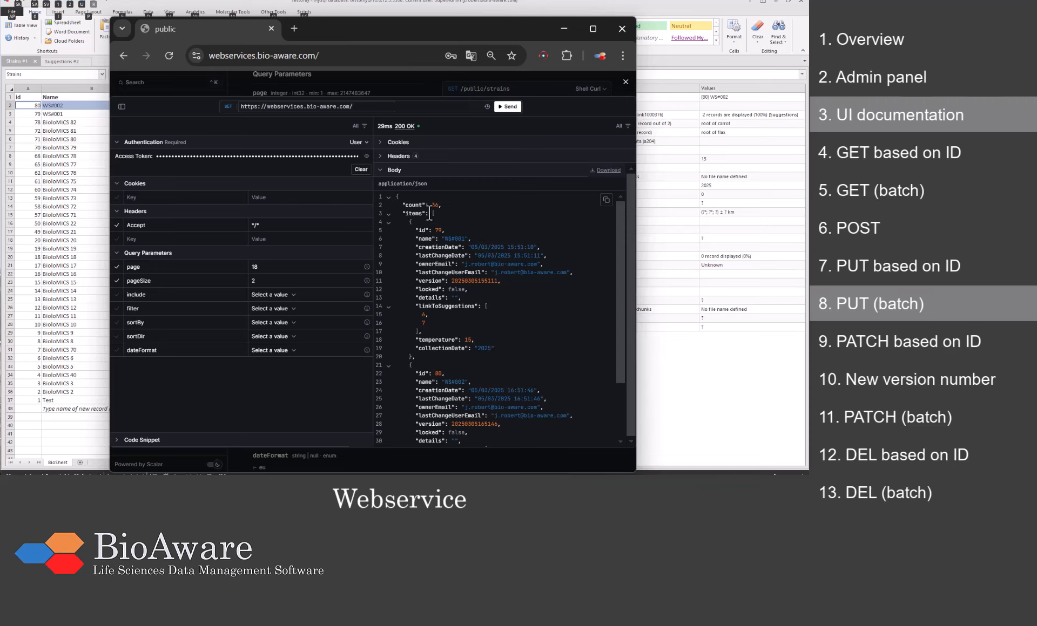
pyautogui.moveTo(441, 227); pyautogui.dragTo(429, 435)
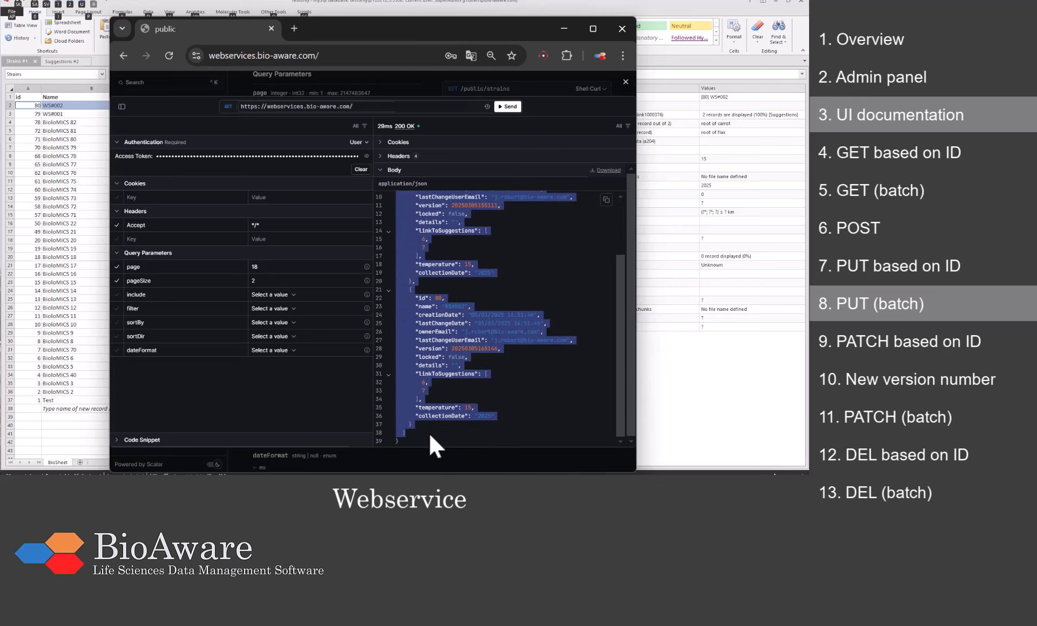
pyautogui.click(625, 84)
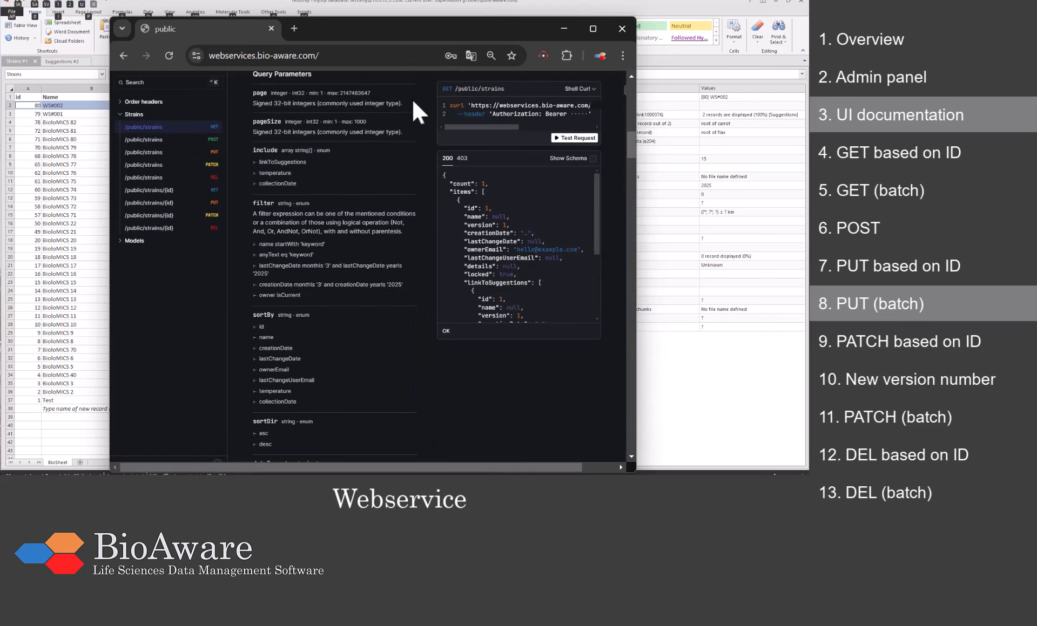
# Step: Open a batch PUT /public/strains test request and paste the two strain records as body
pyautogui.click(174, 154)
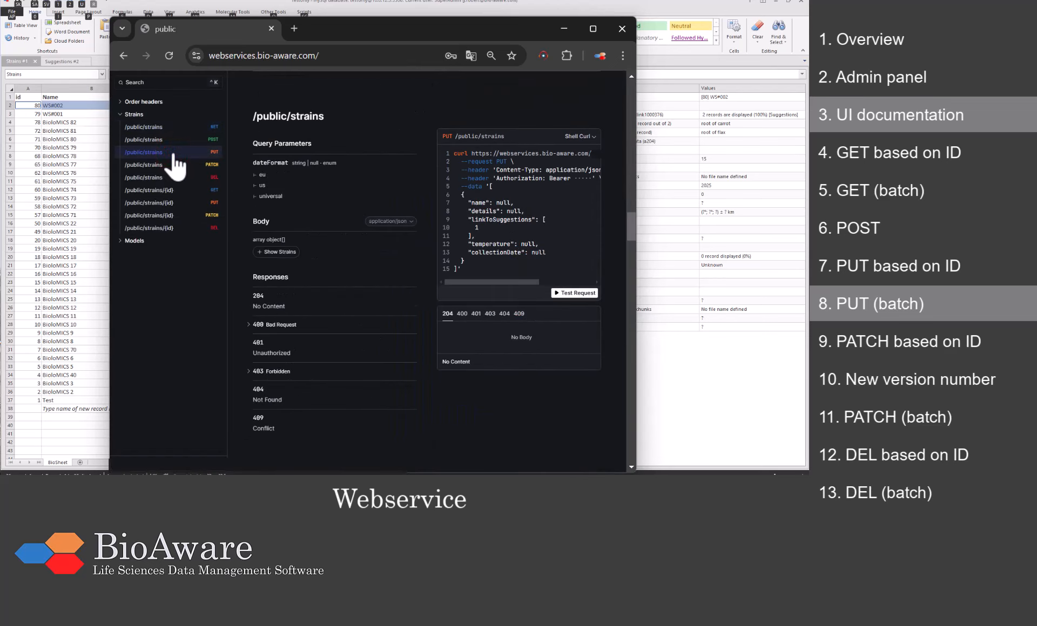
pyautogui.click(564, 294)
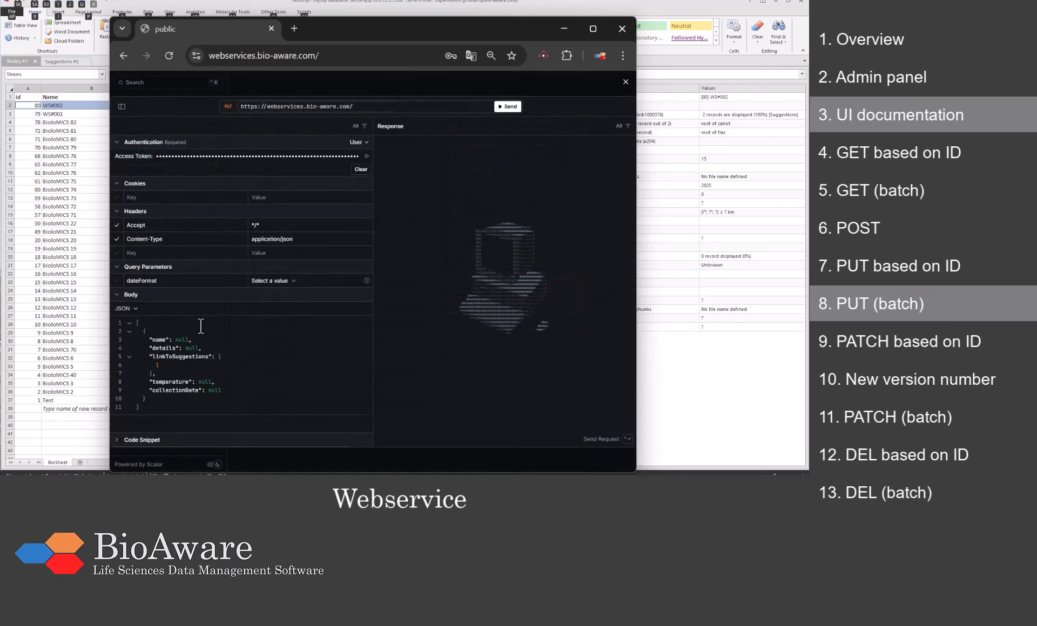
pyautogui.moveTo(139, 408); pyautogui.dragTo(132, 324)
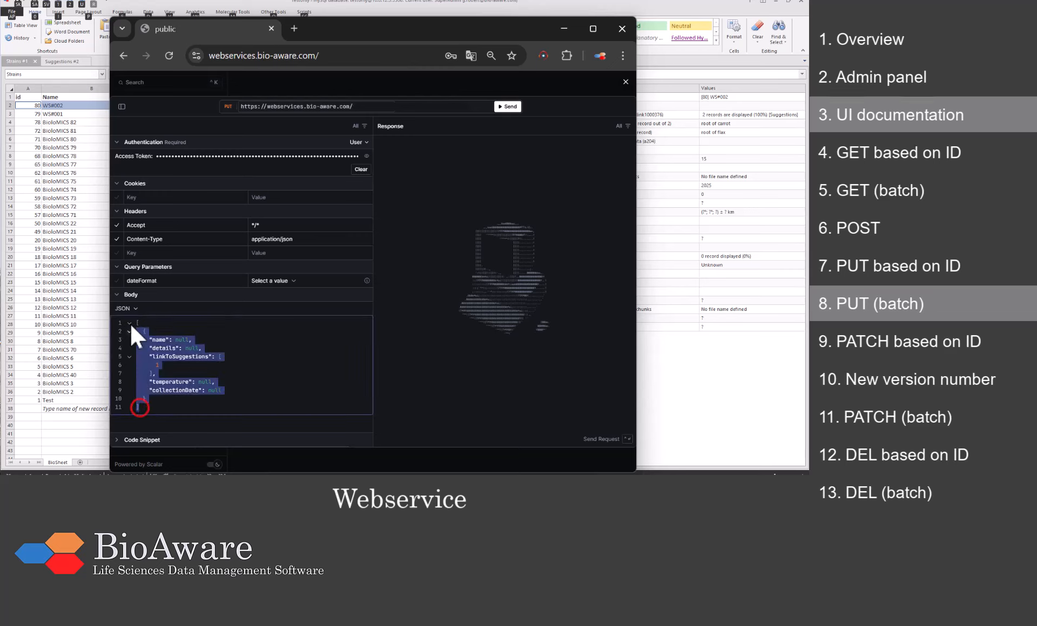
pyautogui.hotkey('ctrl', 'v')
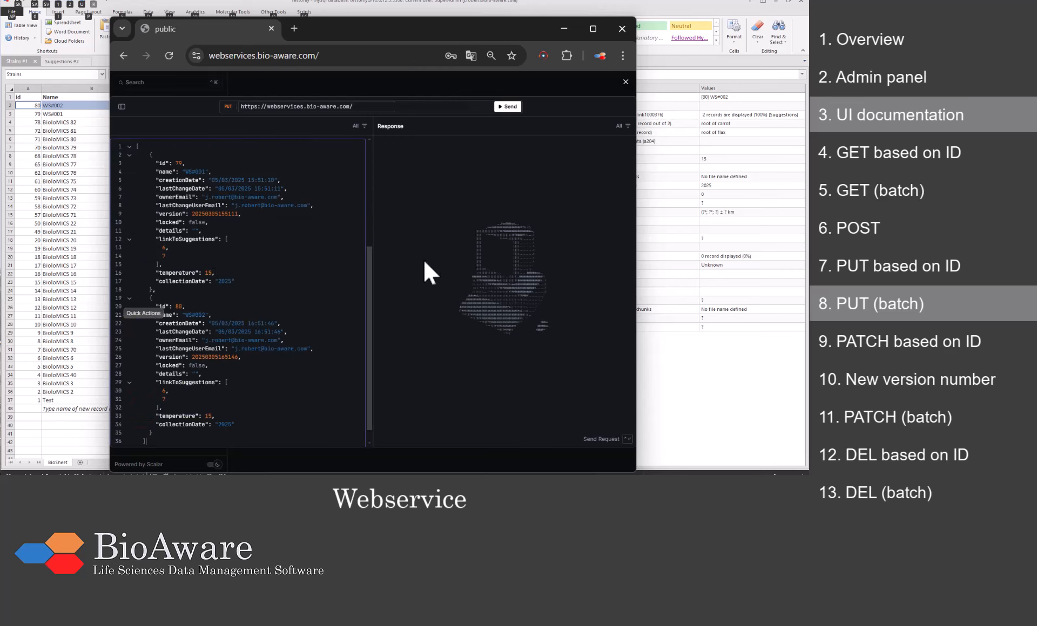
pyautogui.scroll(3, 359, 282)
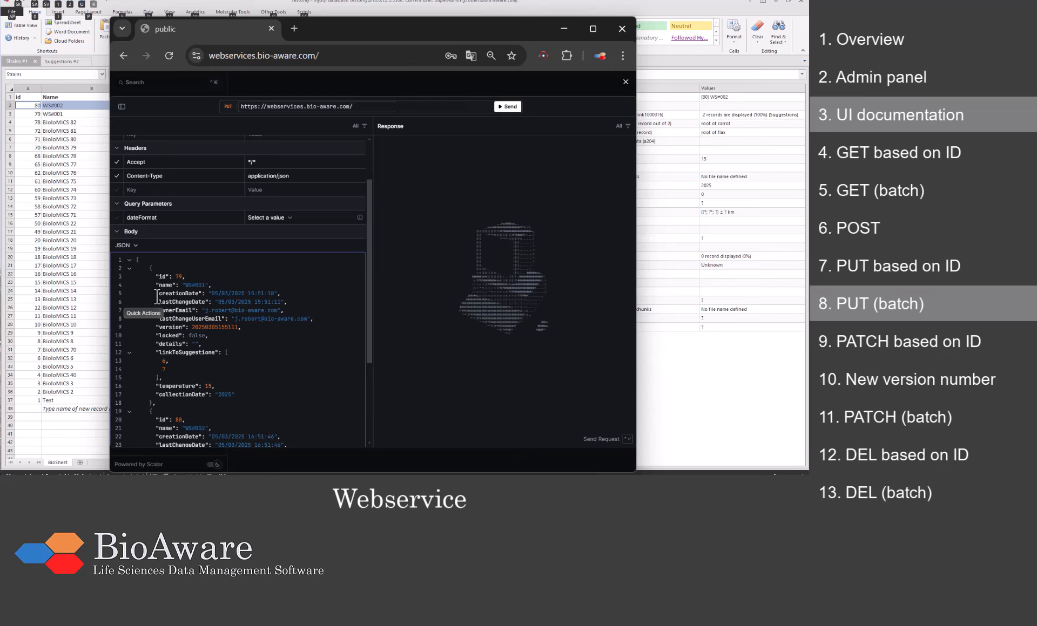
# Step: Strip WS#001's read-only fields and set its suggestion to 3, temperature 20, collectionDate 2019
pyautogui.moveTo(157, 294); pyautogui.dragTo(332, 320)
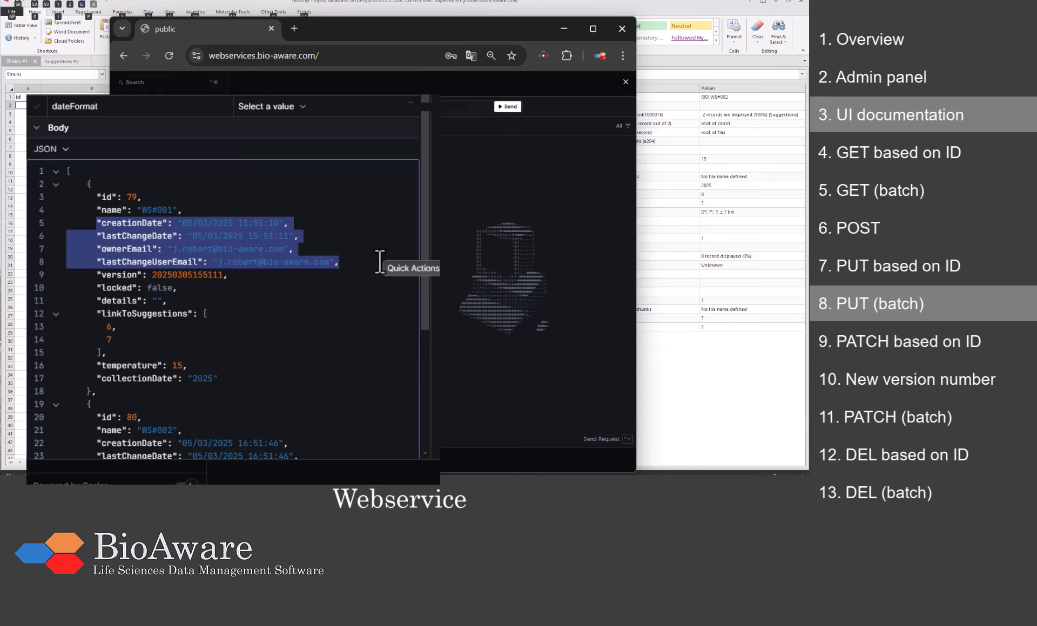
pyautogui.press('BackSpace')
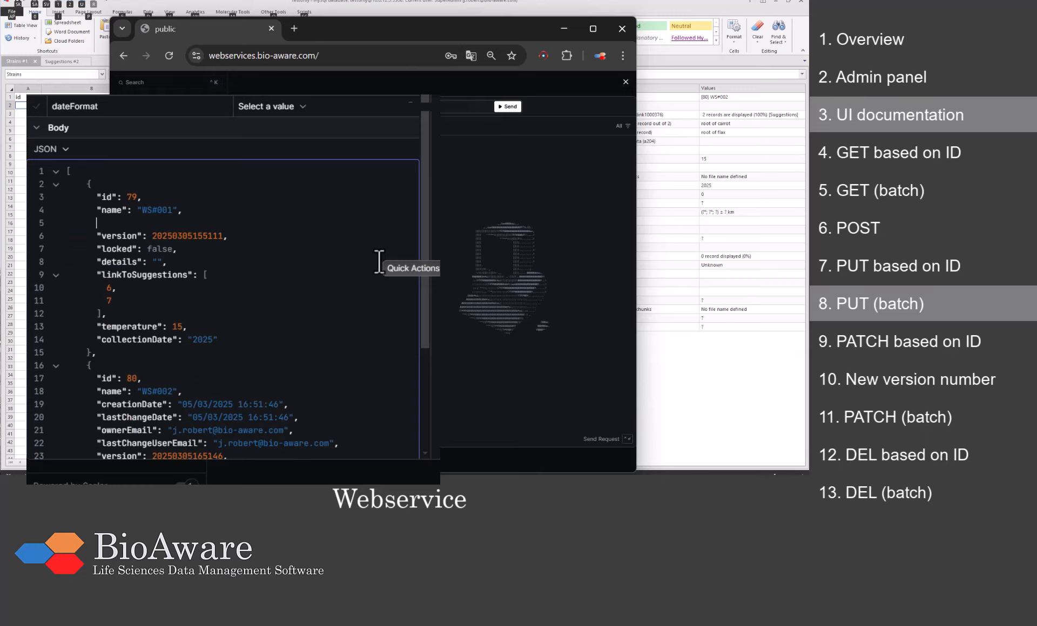
pyautogui.tripleClick(242, 243)
pyautogui.press('BackSpace')
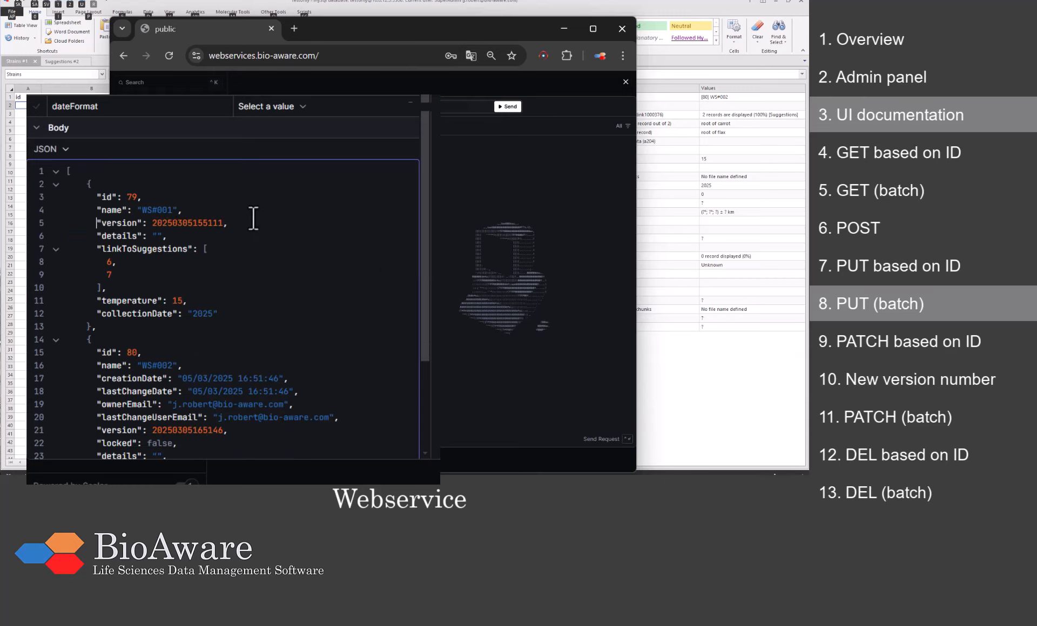
pyautogui.doubleClick(108, 263)
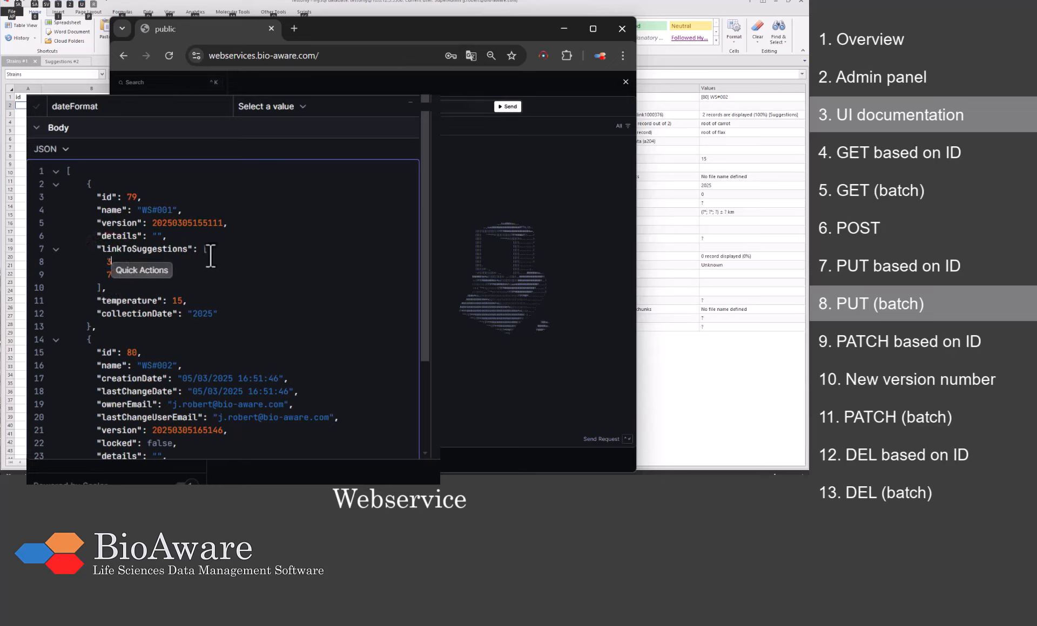
pyautogui.write('3')
pyautogui.press('Delete')
pyautogui.press('Delete')
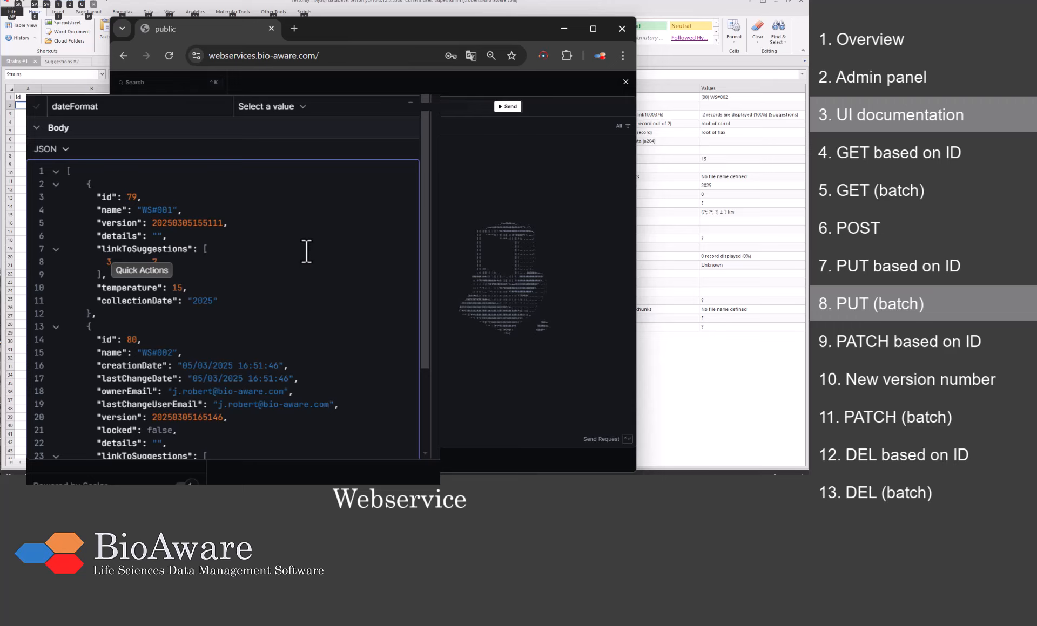
pyautogui.click(202, 265)
pyautogui.press('BackSpace')
pyautogui.press('BackSpace')
pyautogui.press('BackSpace')
pyautogui.press('BackSpace')
pyautogui.press('BackSpace')
pyautogui.press('BackSpace')
pyautogui.press('BackSpace')
pyautogui.press('BackSpace')
pyautogui.press('BackSpace')
pyautogui.click(191, 281)
pyautogui.click(184, 286)
pyautogui.press('BackSpace')
pyautogui.press('BackSpace')
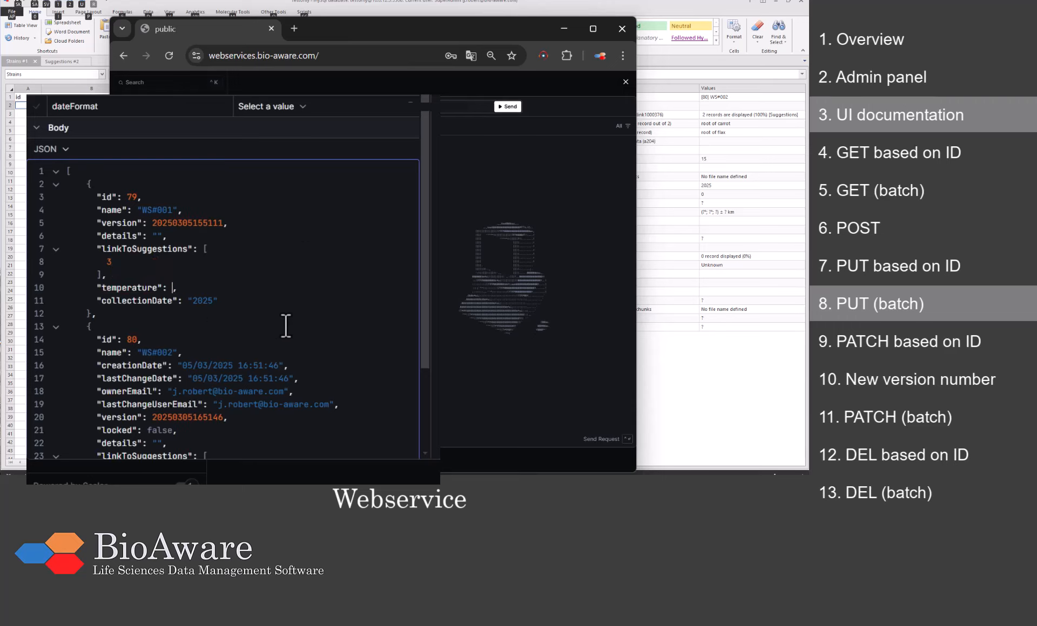
pyautogui.write('20')
pyautogui.click(213, 301)
pyautogui.press('BackSpace')
pyautogui.press('BackSpace')
pyautogui.write('19')
# Step: Strip WS#002's read-only fields, set temperature 25, drop its collection date and keep only suggestion 6
pyautogui.scroll(-2, 210, 329)
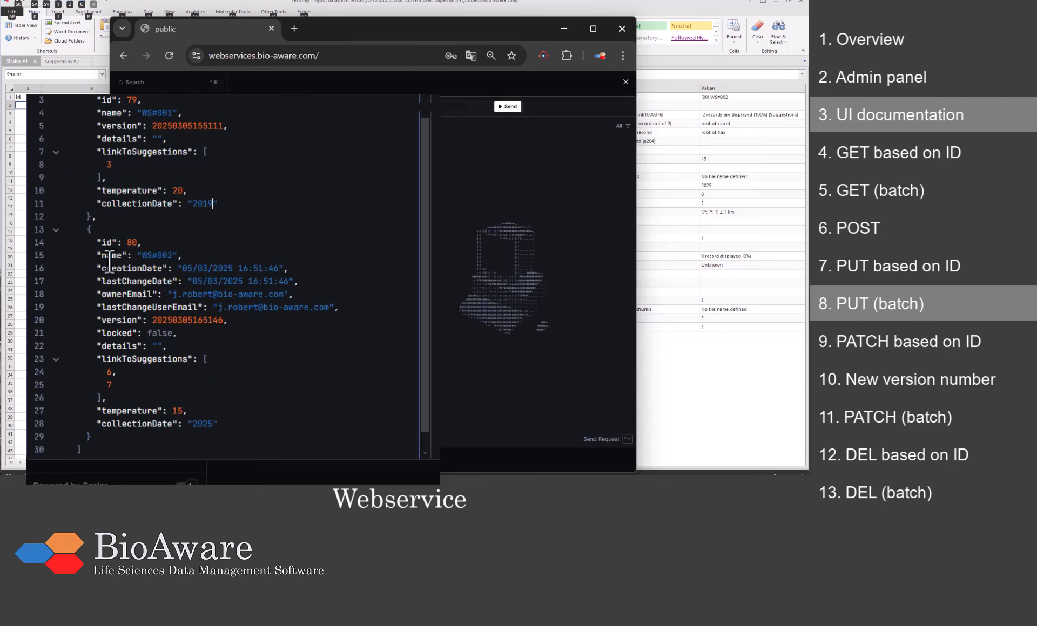
pyautogui.moveTo(196, 257); pyautogui.dragTo(347, 308)
pyautogui.press('BackSpace')
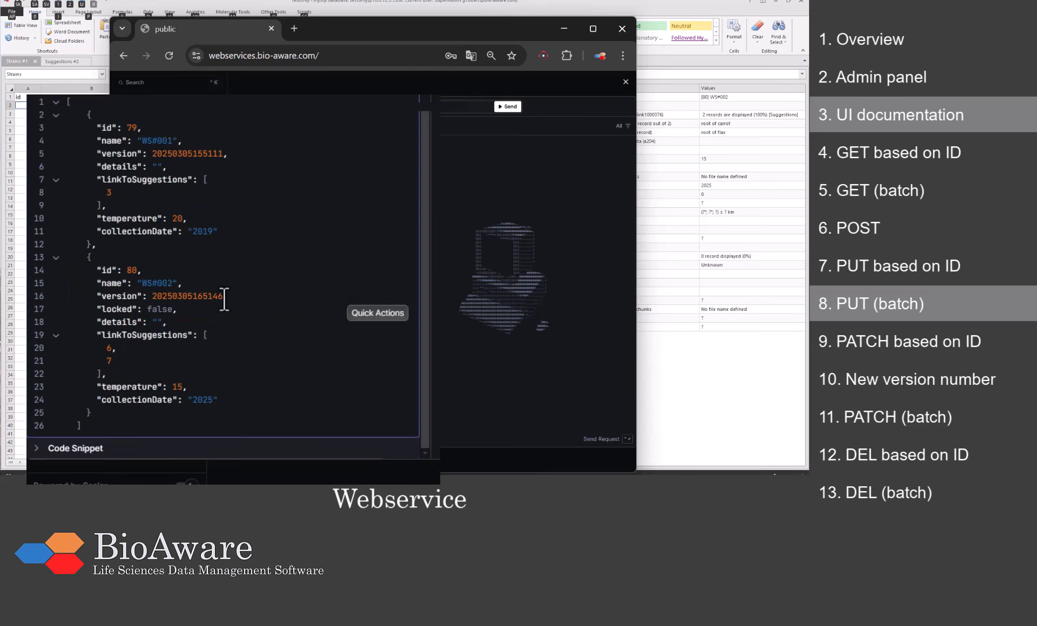
pyautogui.moveTo(224, 297); pyautogui.dragTo(230, 312)
pyautogui.press('BackSpace')
pyautogui.click(176, 387)
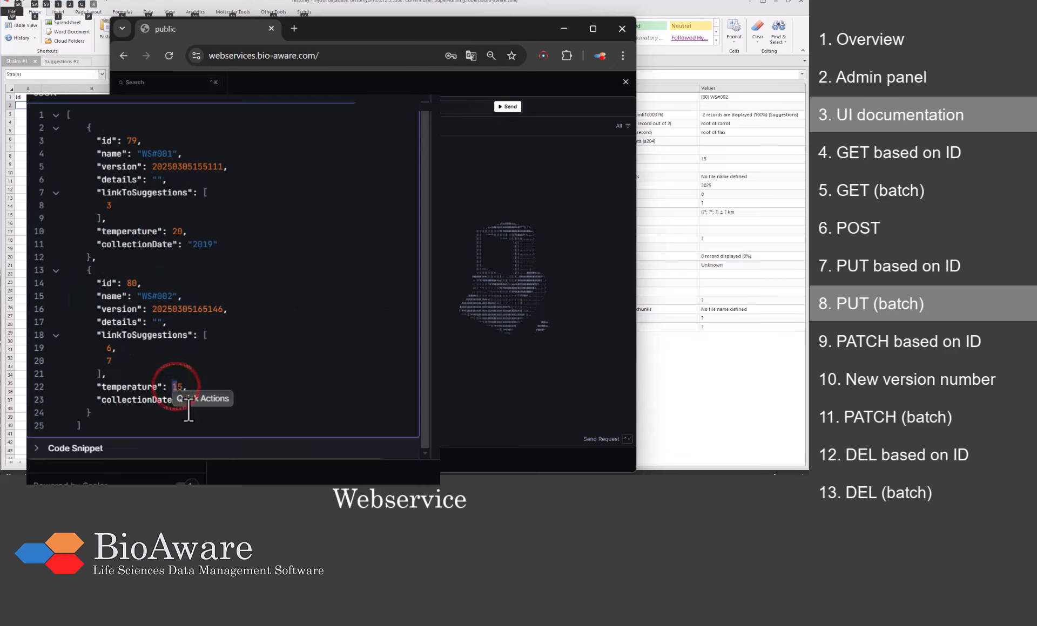
pyautogui.press('BackSpace')
pyautogui.write('2')
pyautogui.click(299, 367)
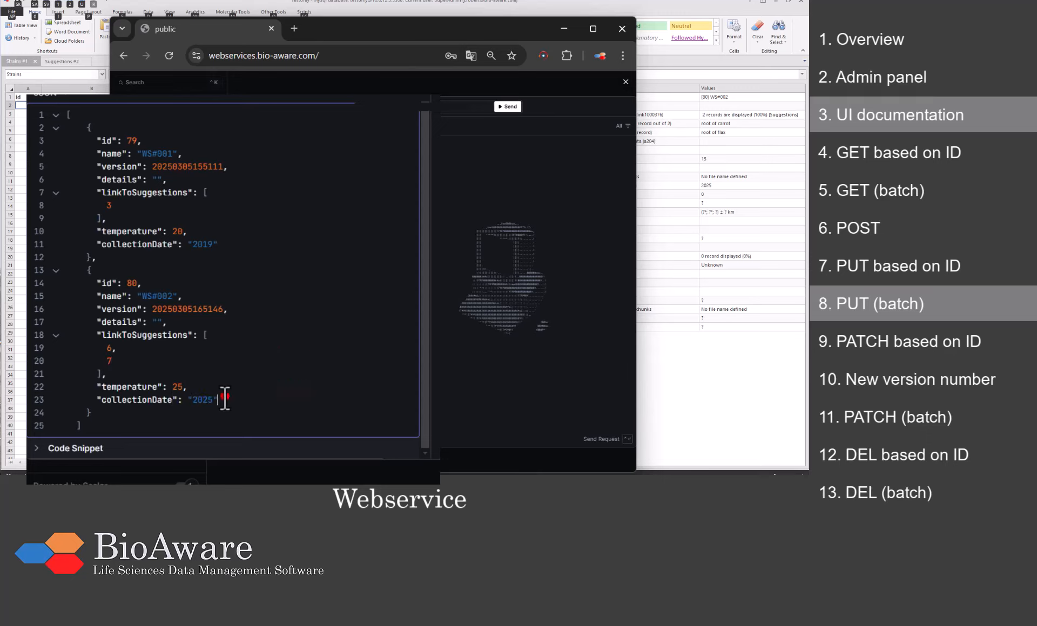
pyautogui.moveTo(224, 399); pyautogui.dragTo(224, 387)
pyautogui.press('BackSpace')
pyautogui.press('BackSpace')
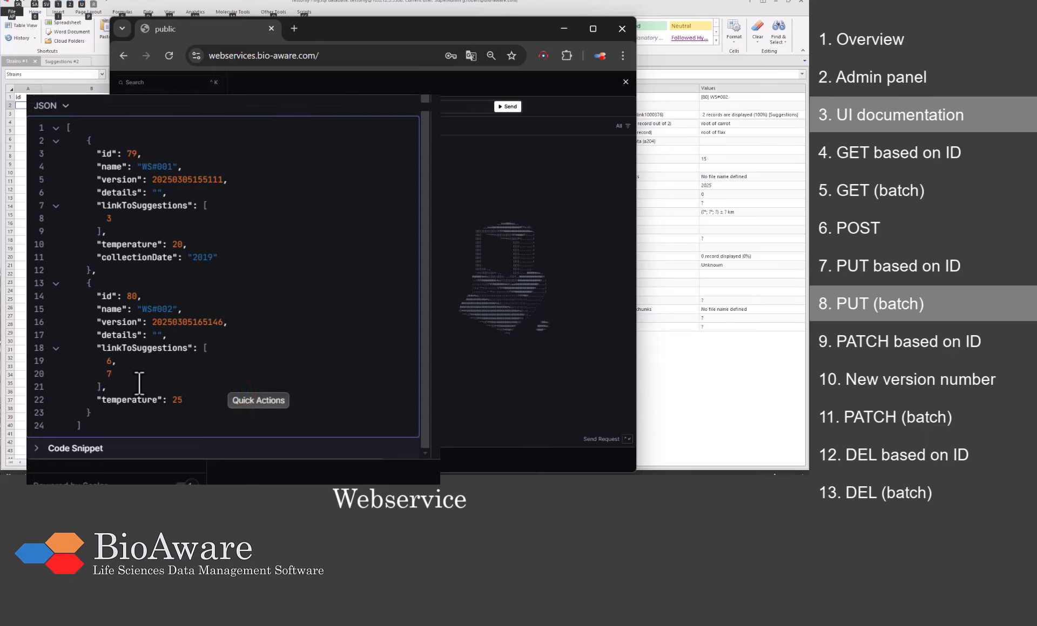
pyautogui.moveTo(113, 377); pyautogui.dragTo(114, 363)
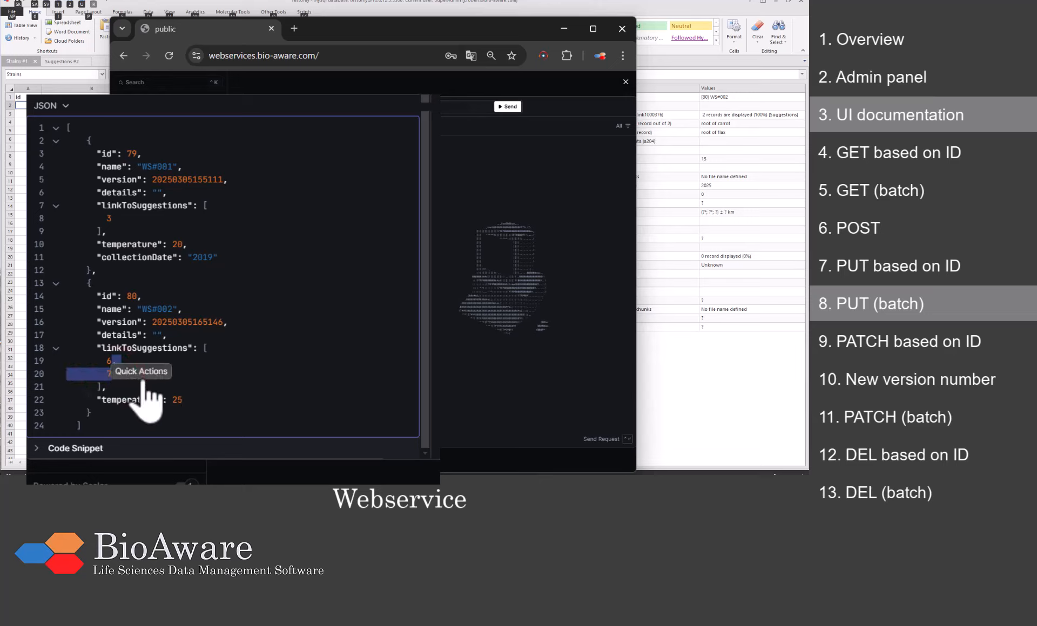
pyautogui.press('BackSpace')
pyautogui.click(195, 374)
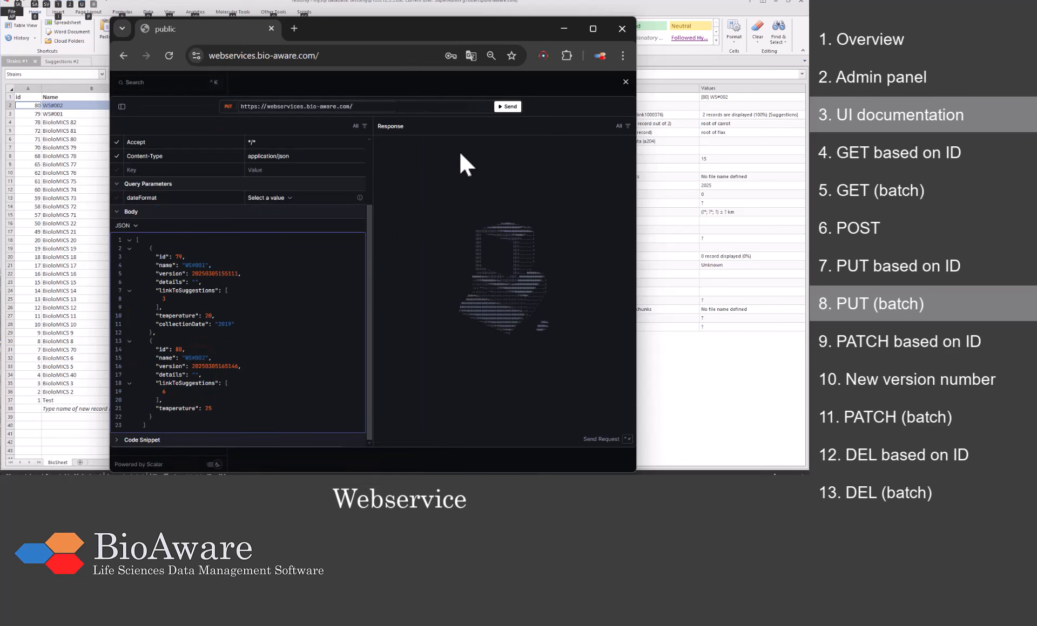
# Step: Send the batch PUT and confirm in BioloMICS that WS#001 shows 20 and 2019, and WS#002 shows 25
pyautogui.click(502, 107)
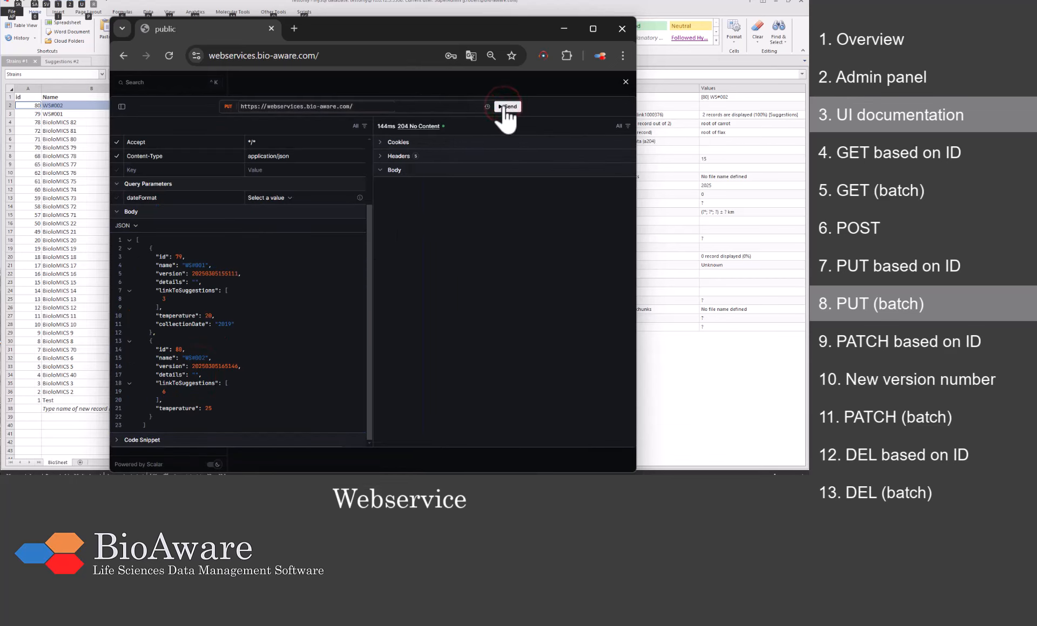
pyautogui.click(401, 10)
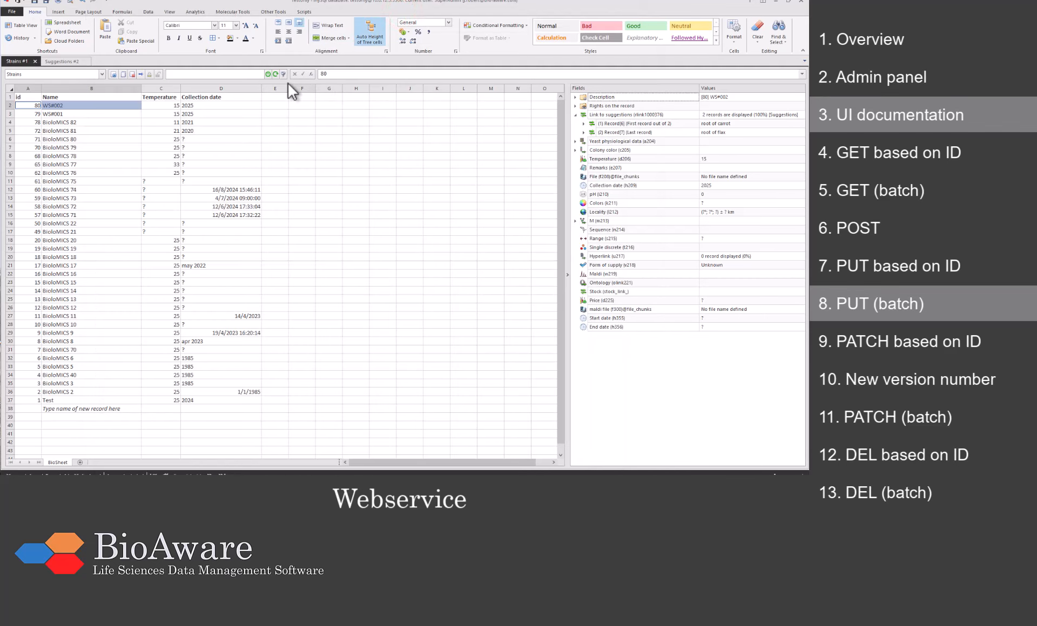
pyautogui.click(275, 73)
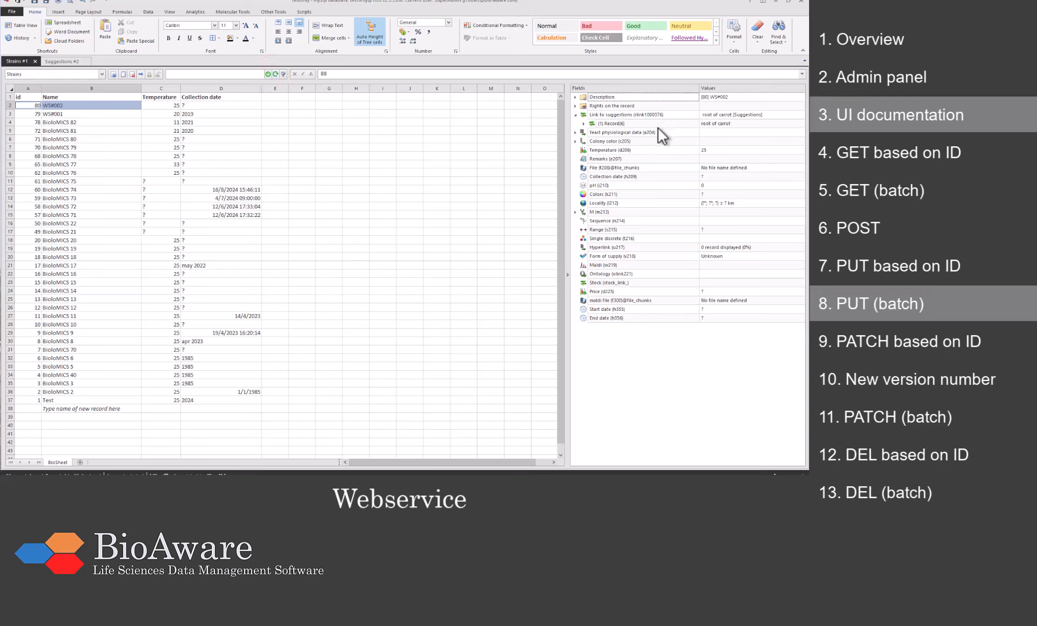
pyautogui.click(620, 118)
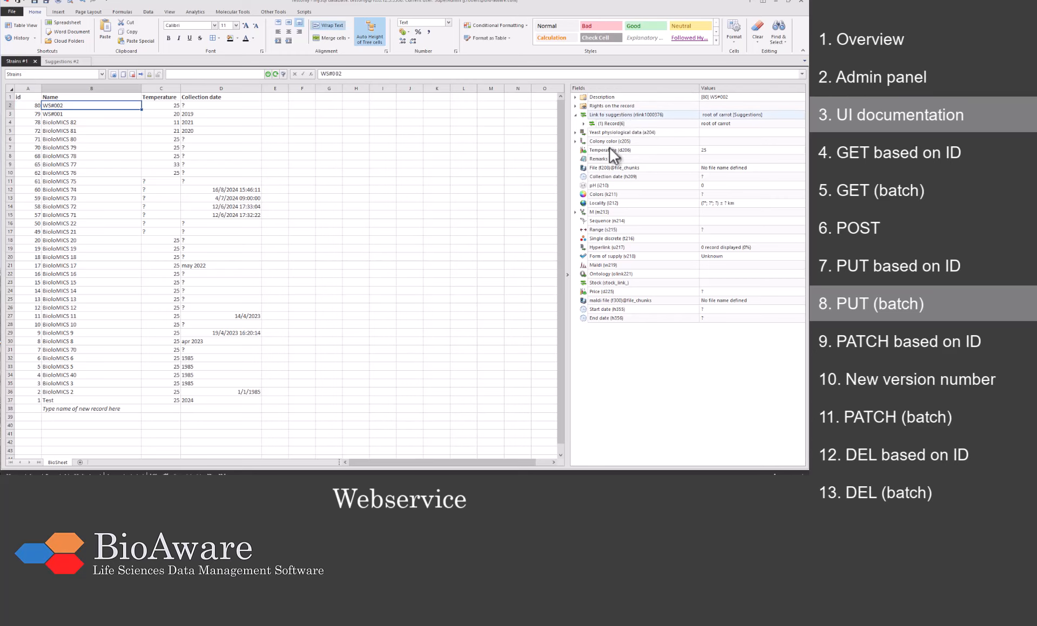
pyautogui.click(134, 114)
# Step: Fetch strain id 80 via GET /public/strains/{id} and select the WS#002 response JSON
pyautogui.hotkey('alt', 'Tab')
pyautogui.click(627, 82)
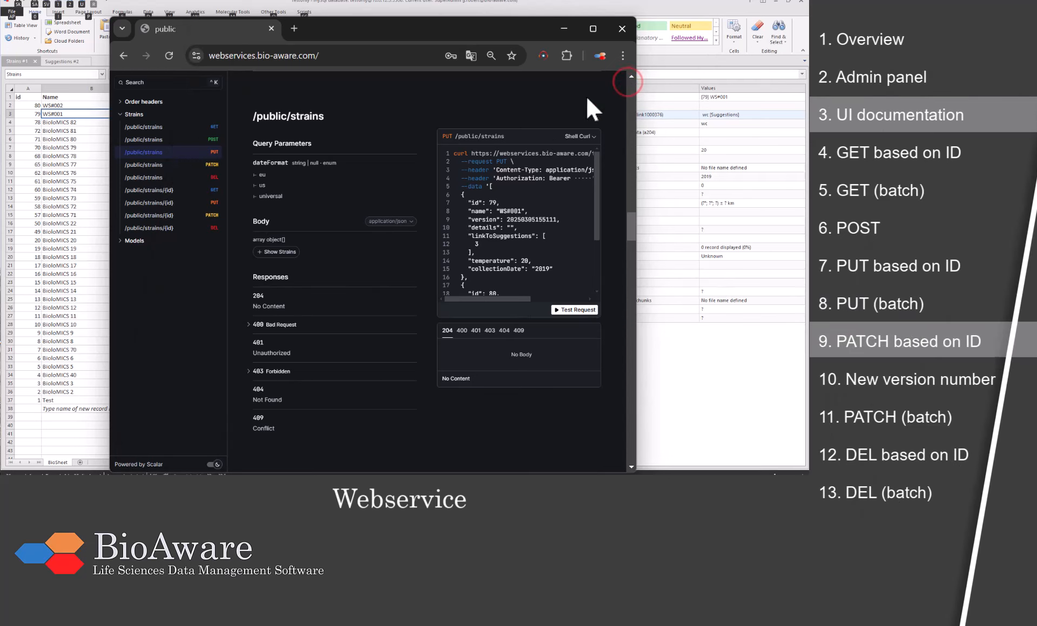
pyautogui.click(185, 216)
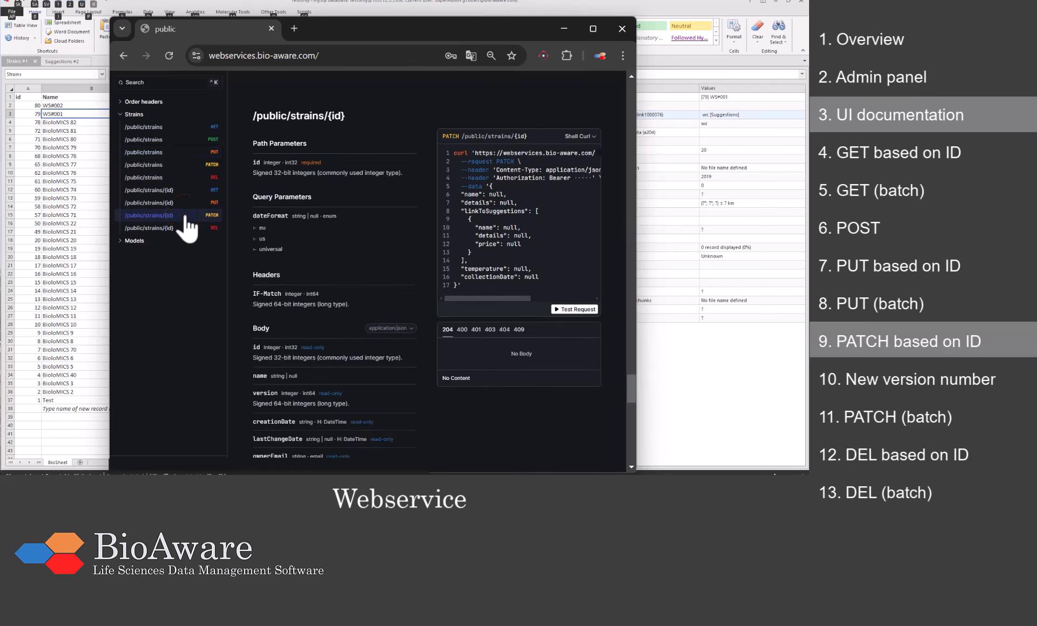
pyautogui.click(180, 190)
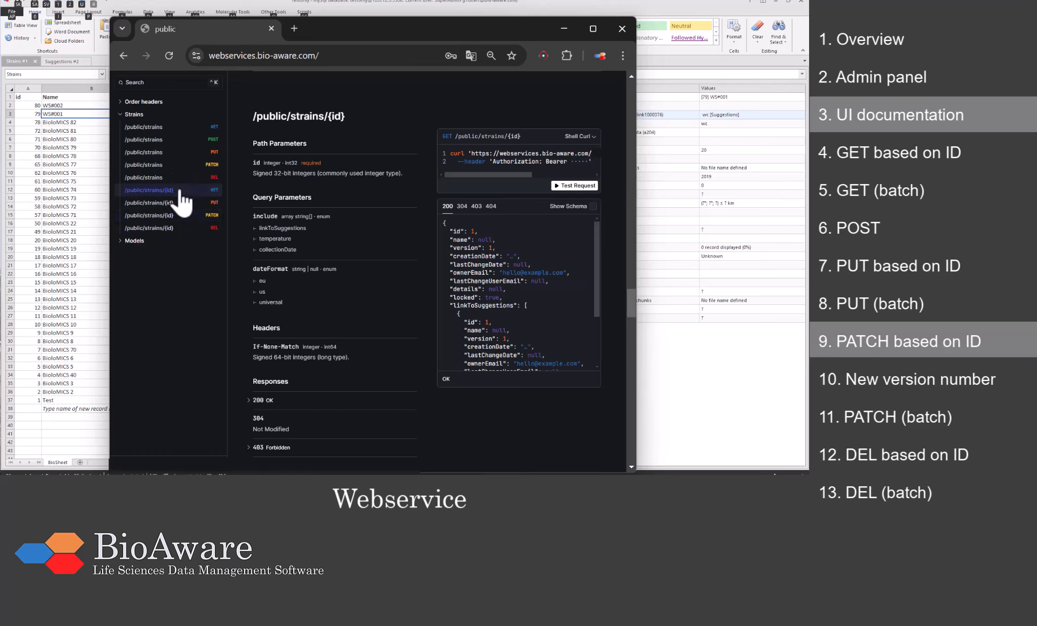
pyautogui.click(565, 186)
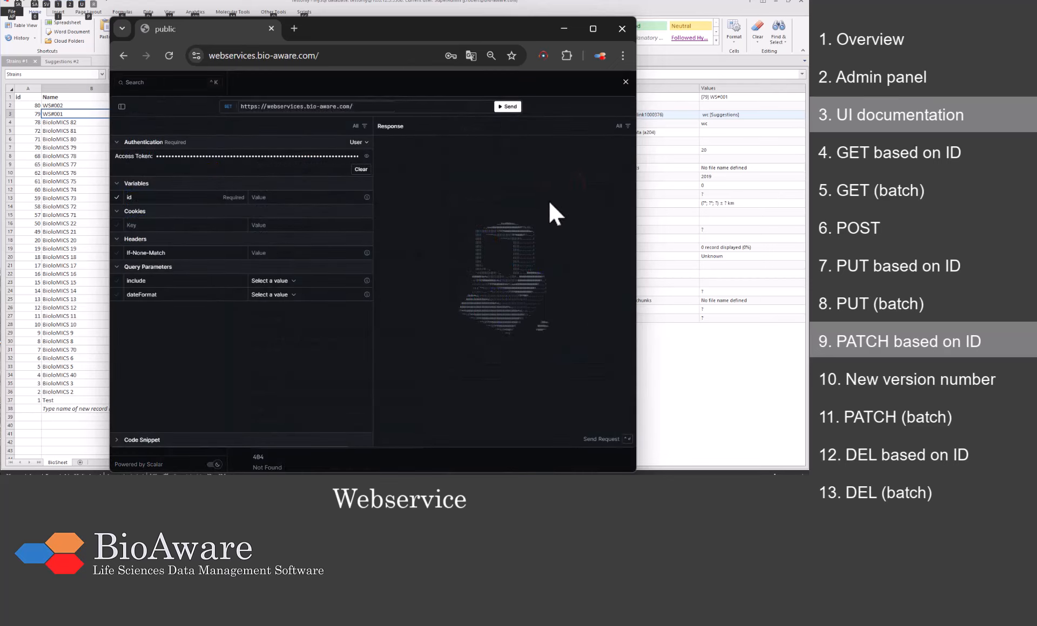
pyautogui.click(297, 197)
pyautogui.click(507, 107)
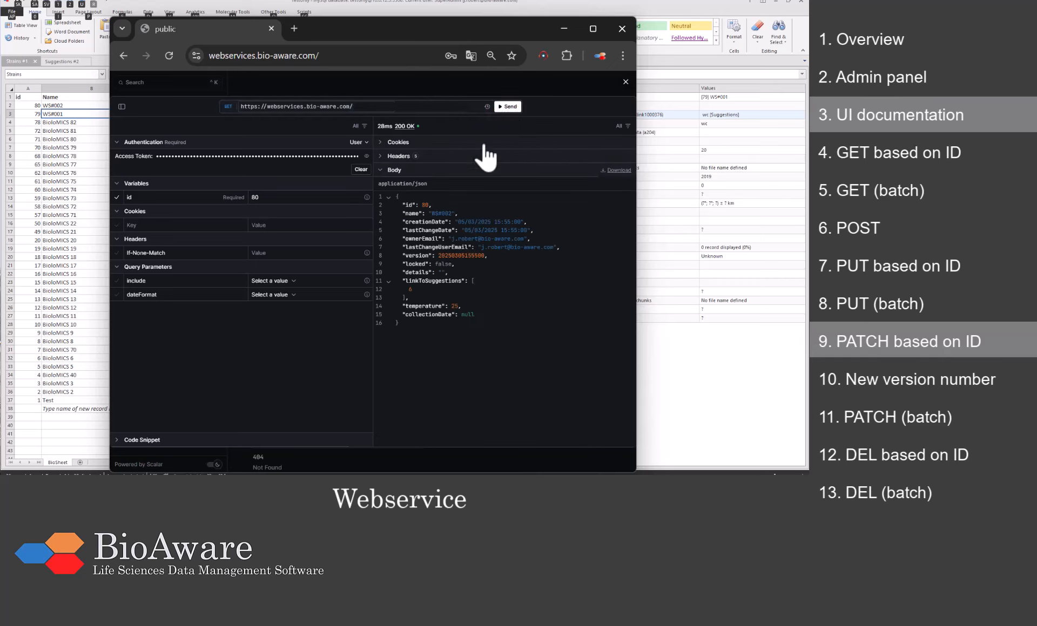
pyautogui.moveTo(401, 321); pyautogui.dragTo(385, 197)
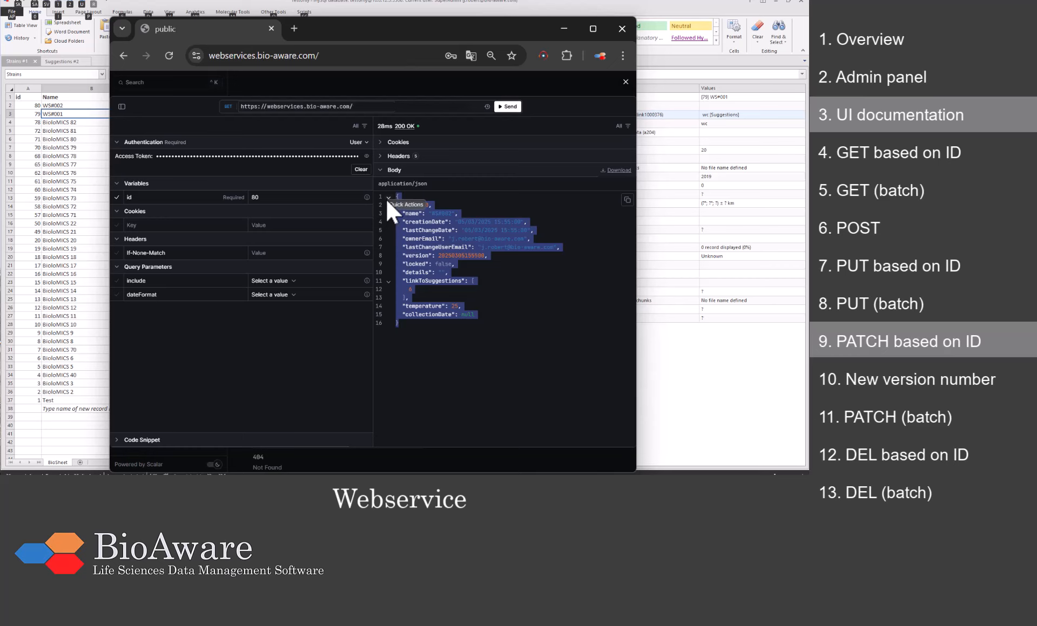
# Step: Replace the PATCH by id template body with the pasted strain 80 JSON
pyautogui.click(625, 82)
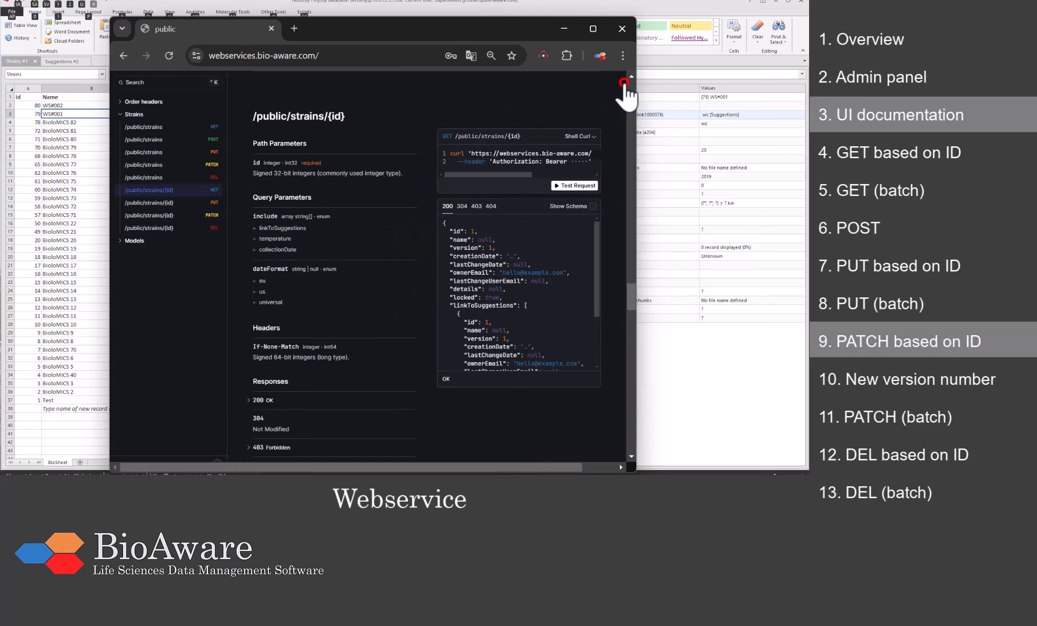
pyautogui.click(166, 216)
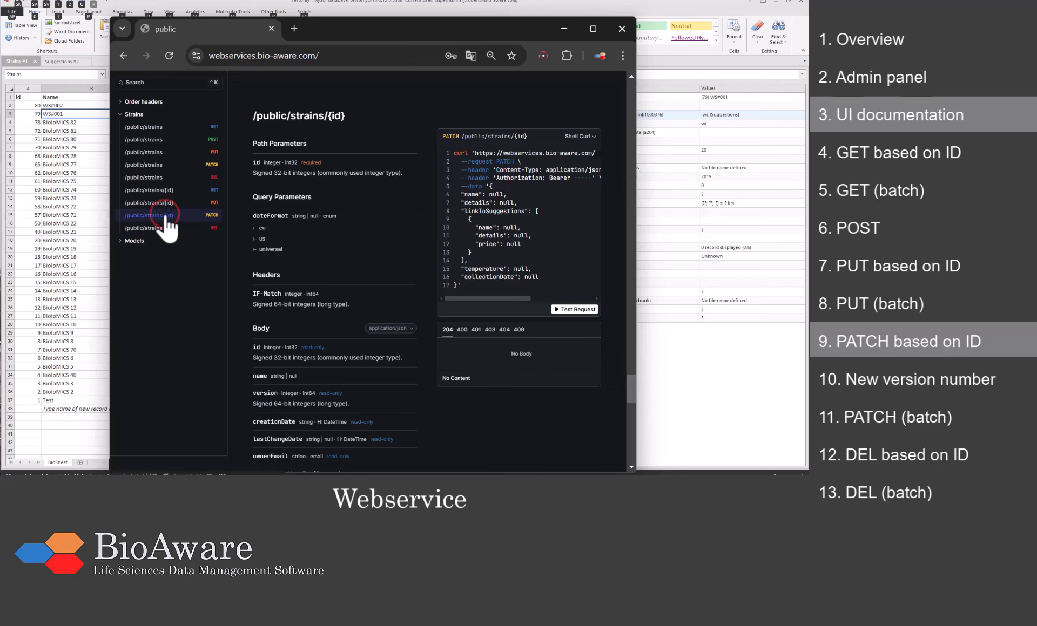
pyautogui.click(580, 311)
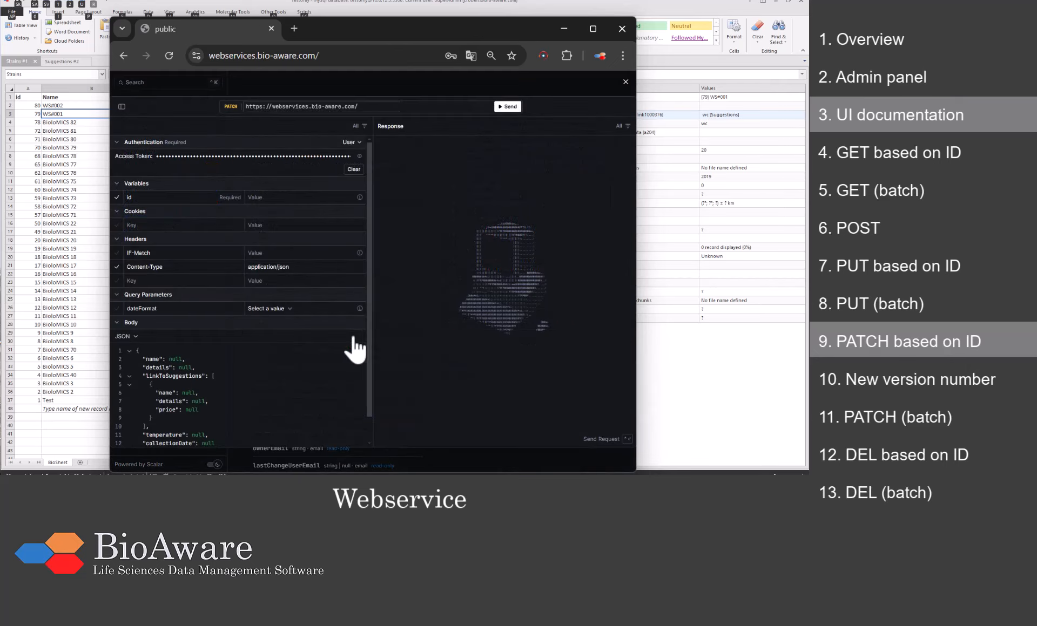
pyautogui.scroll(-2, 357, 351)
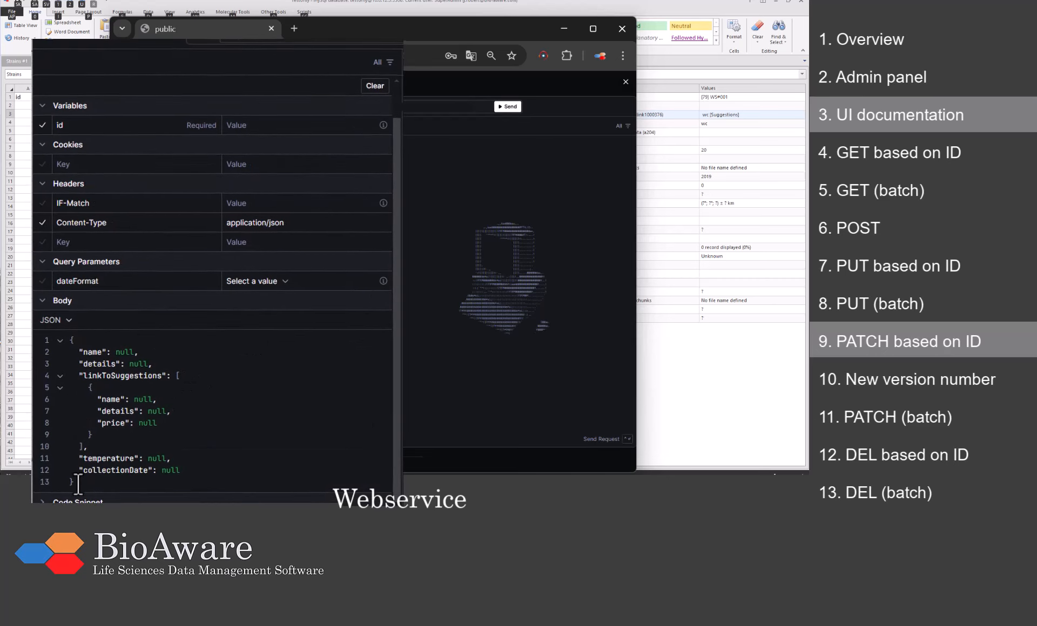
pyautogui.moveTo(81, 474); pyautogui.dragTo(60, 351)
pyautogui.hotkey('ctrl', 'v')
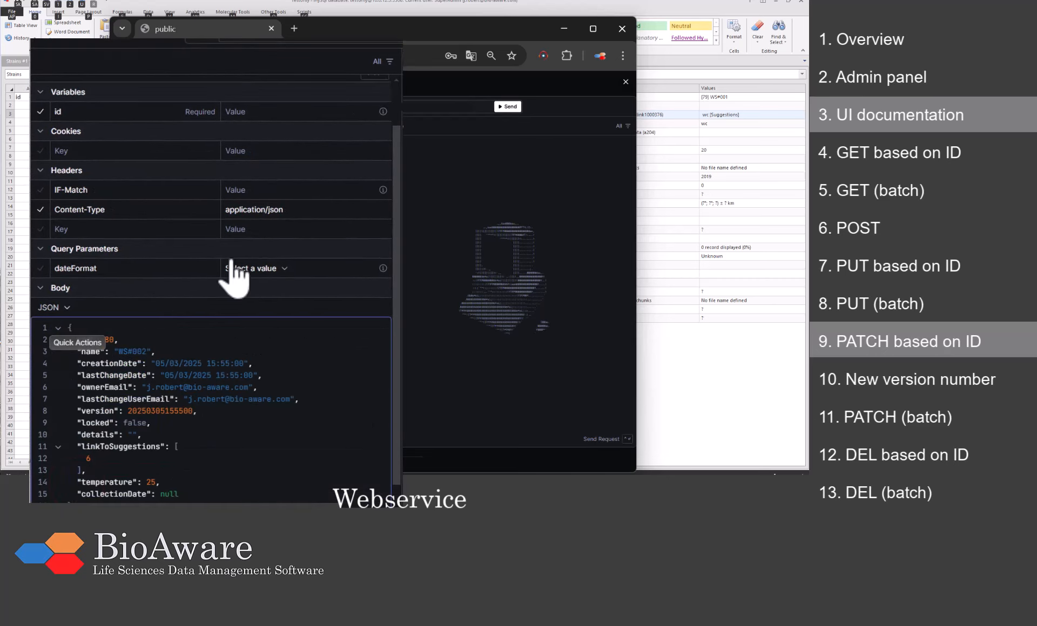
pyautogui.scroll(-1, 237, 273)
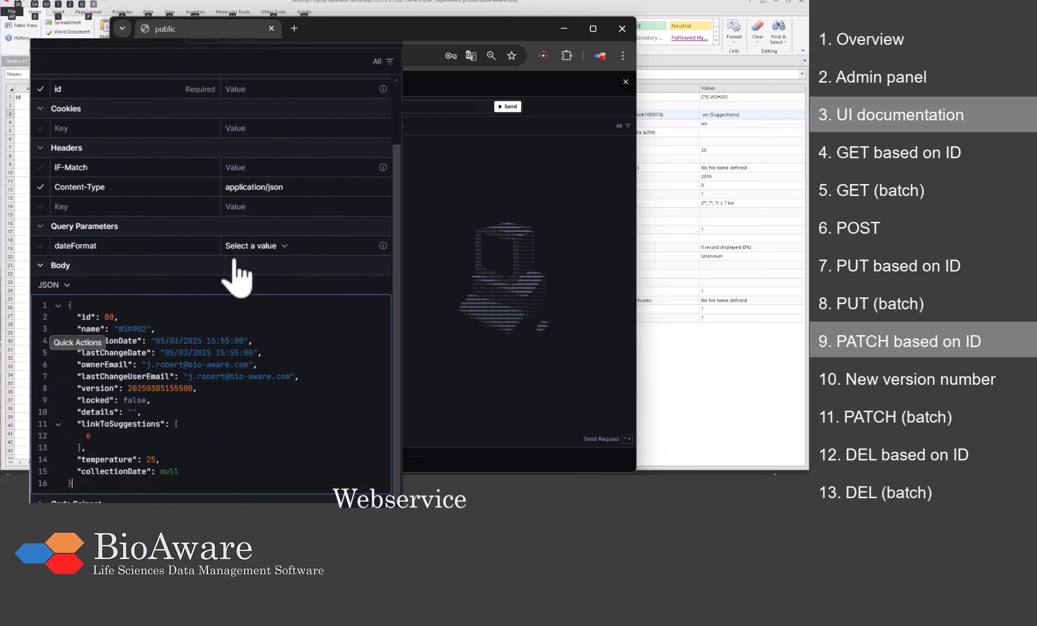
pyautogui.click(243, 91)
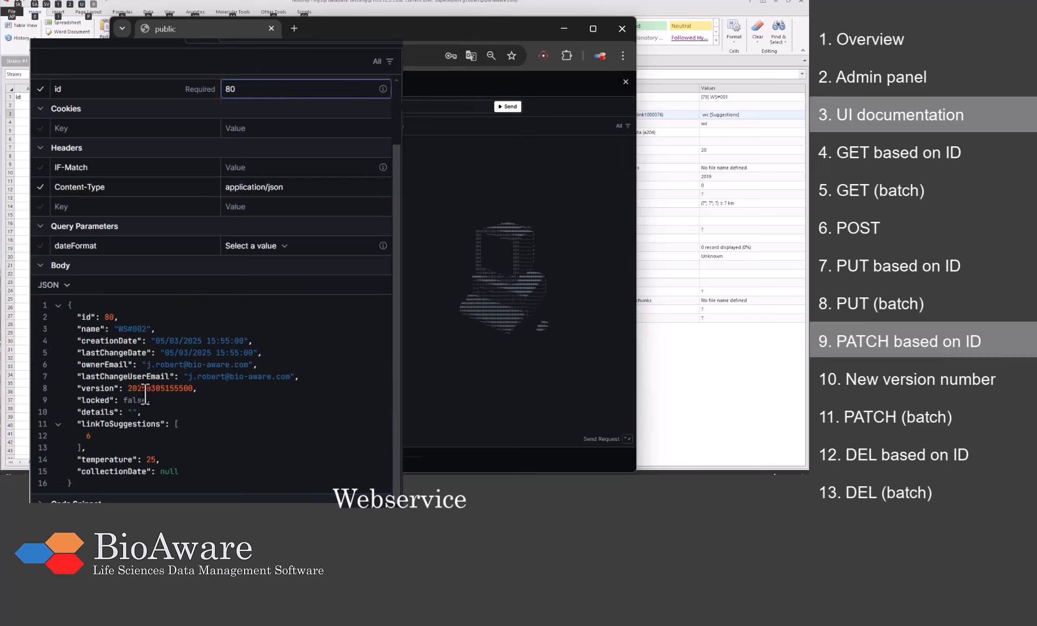
pyautogui.moveTo(128, 389); pyautogui.dragTo(192, 389)
pyautogui.hotkey('ctrl', 'c')
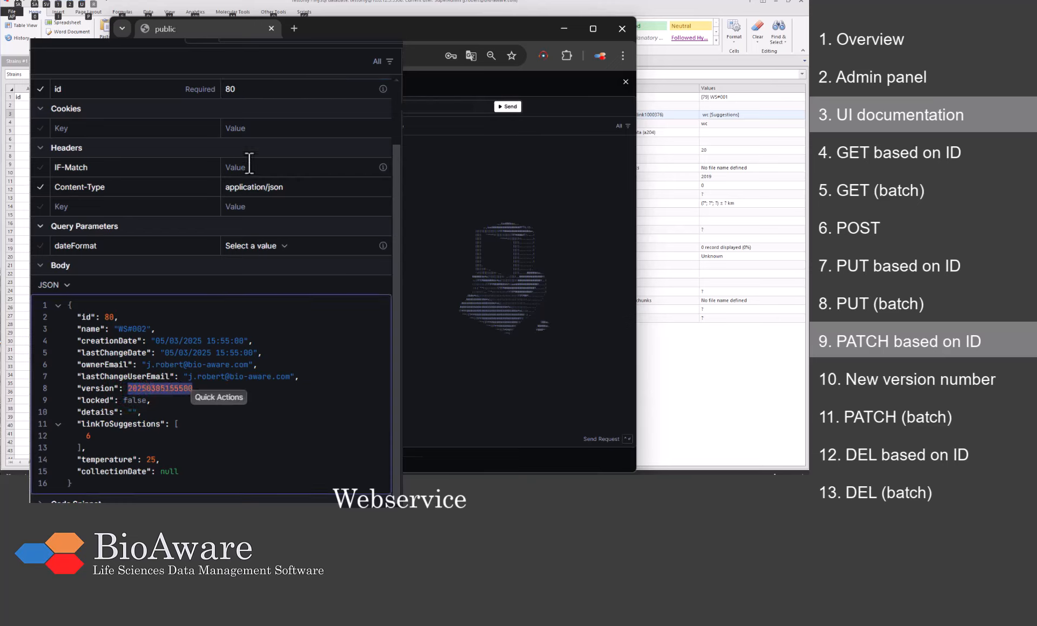
pyautogui.click(247, 165)
pyautogui.hotkey('ctrl', 'v')
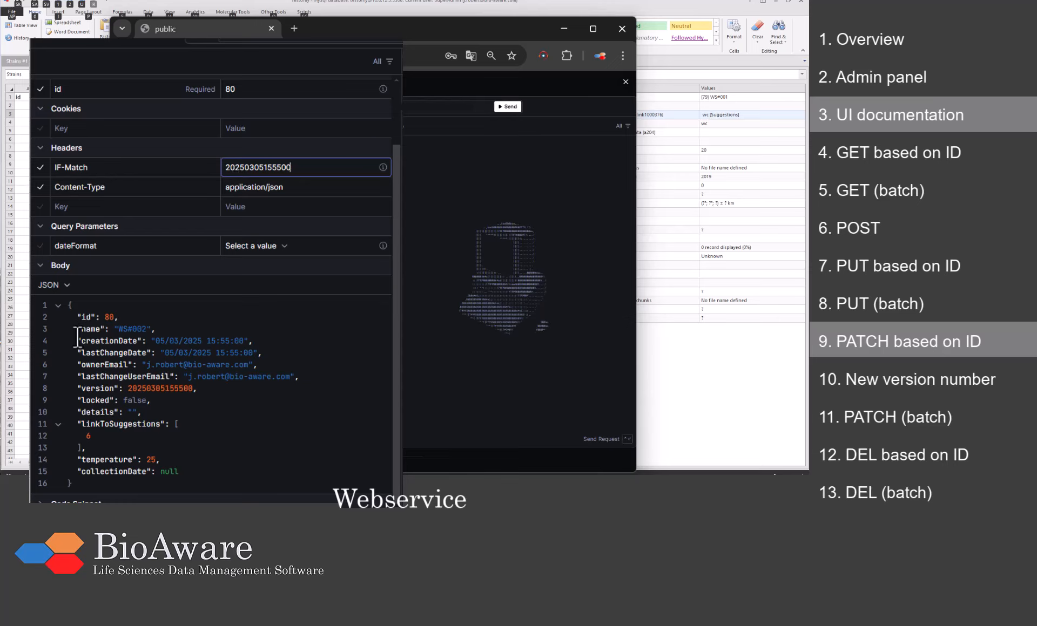
# Step: Strip the id, read-only and temperature entries from the body and set collectionDate to "1990"
pyautogui.moveTo(75, 317); pyautogui.dragTo(122, 319)
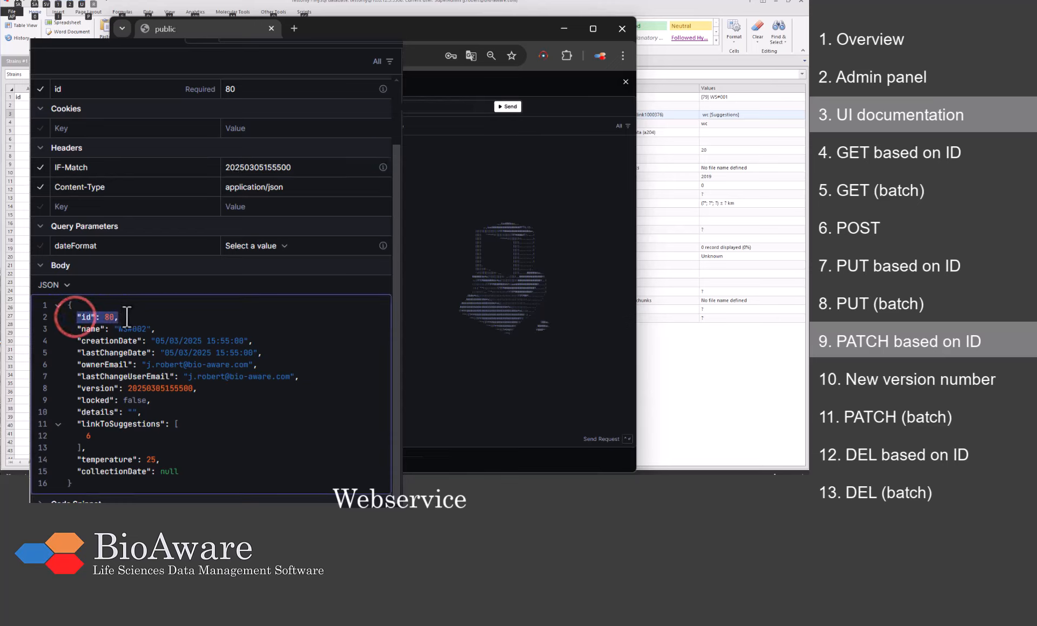
pyautogui.press('BackSpace')
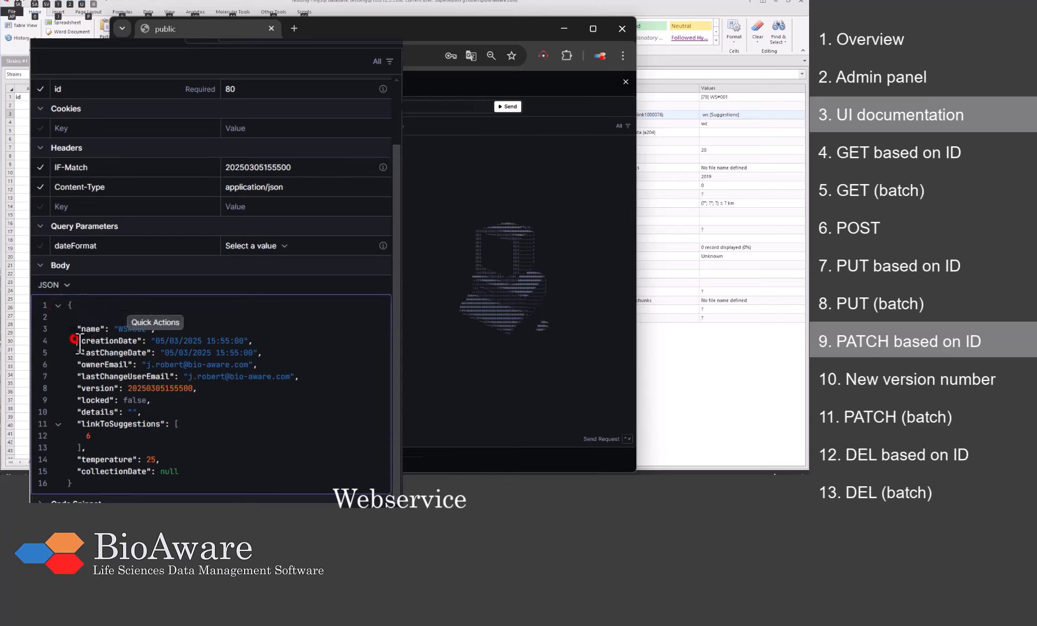
pyautogui.moveTo(77, 341); pyautogui.dragTo(158, 401)
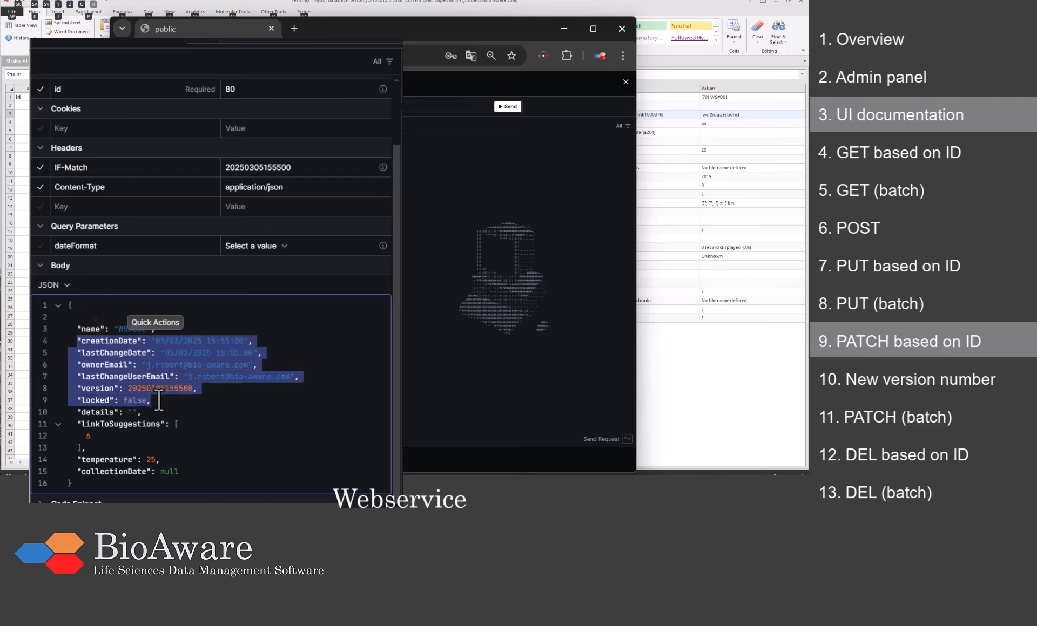
pyautogui.press('BackSpace')
pyautogui.click(96, 437)
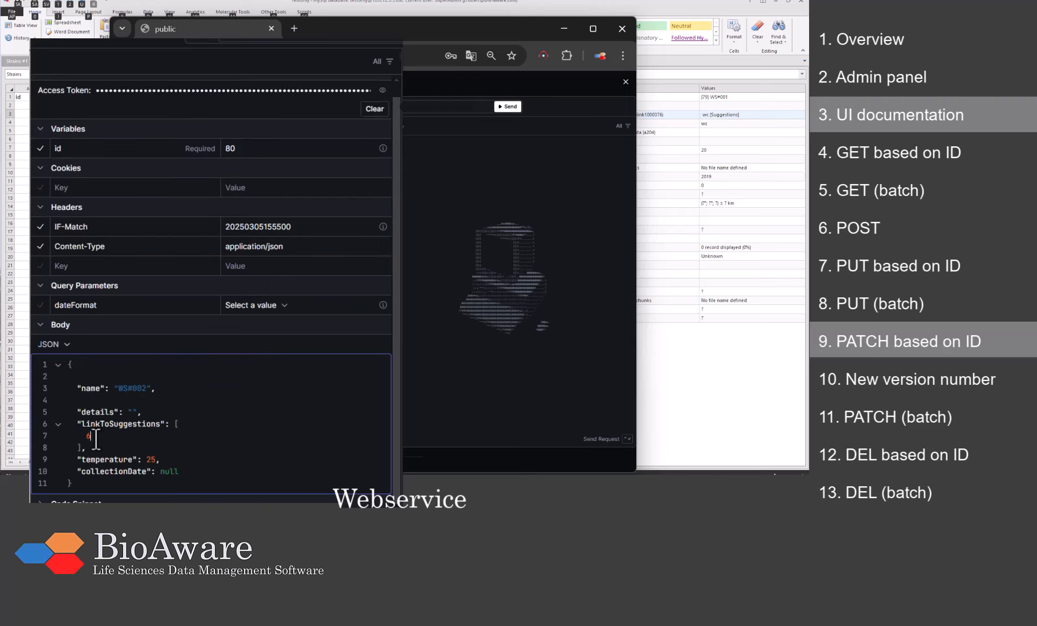
pyautogui.tripleClick(157, 455)
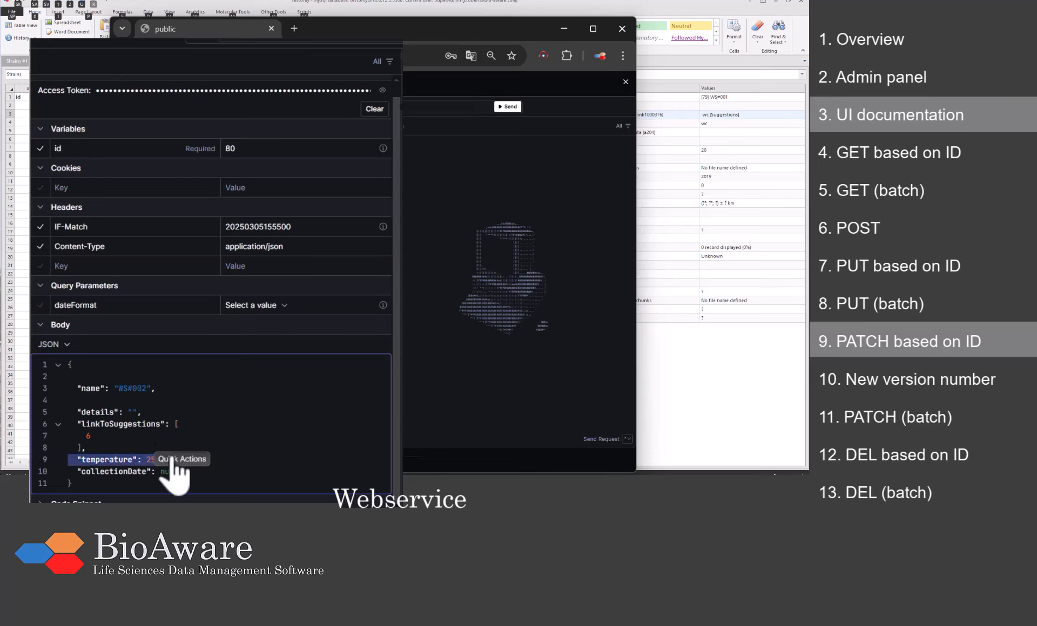
pyautogui.press('BackSpace')
pyautogui.doubleClick(169, 474)
pyautogui.write('"1998')
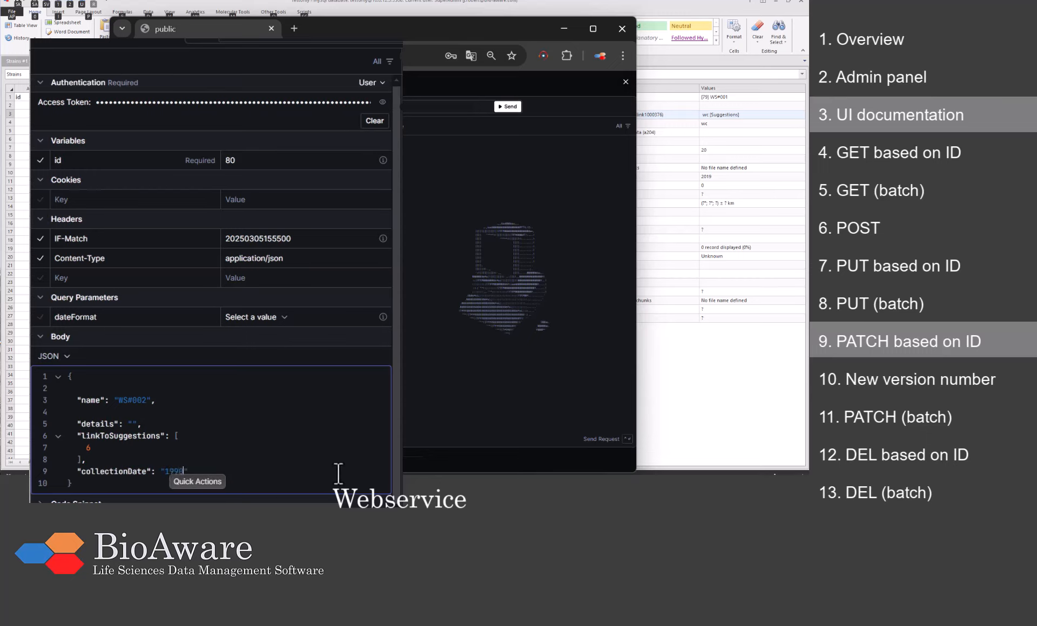
pyautogui.click(333, 473)
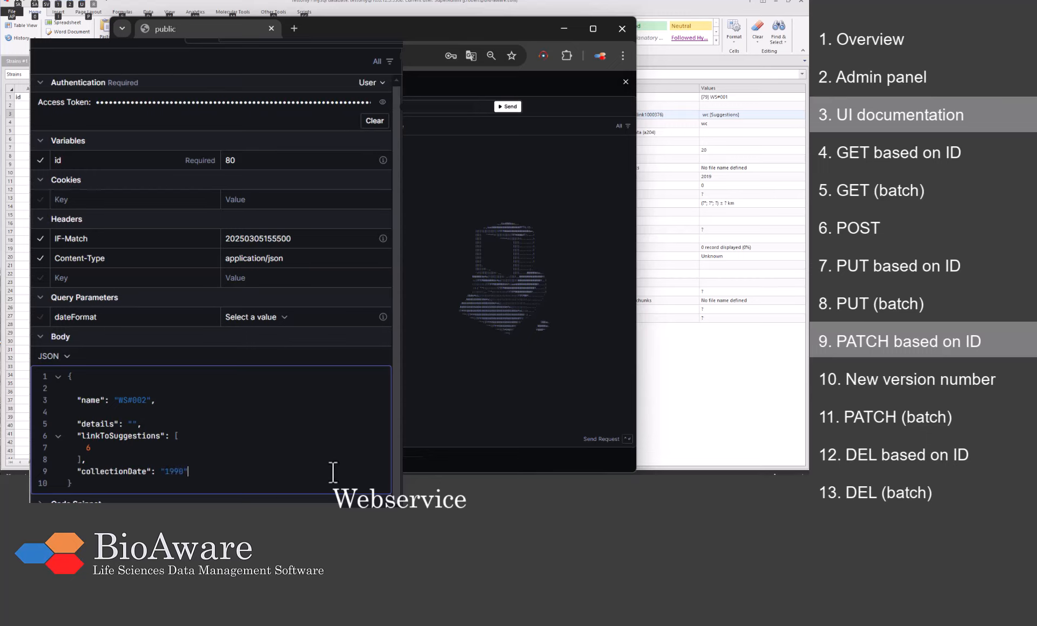
# Step: Send the strain 80 PATCH (204, new Etag) and verify WS#002 now shows 1990, temperature 25
pyautogui.click(507, 106)
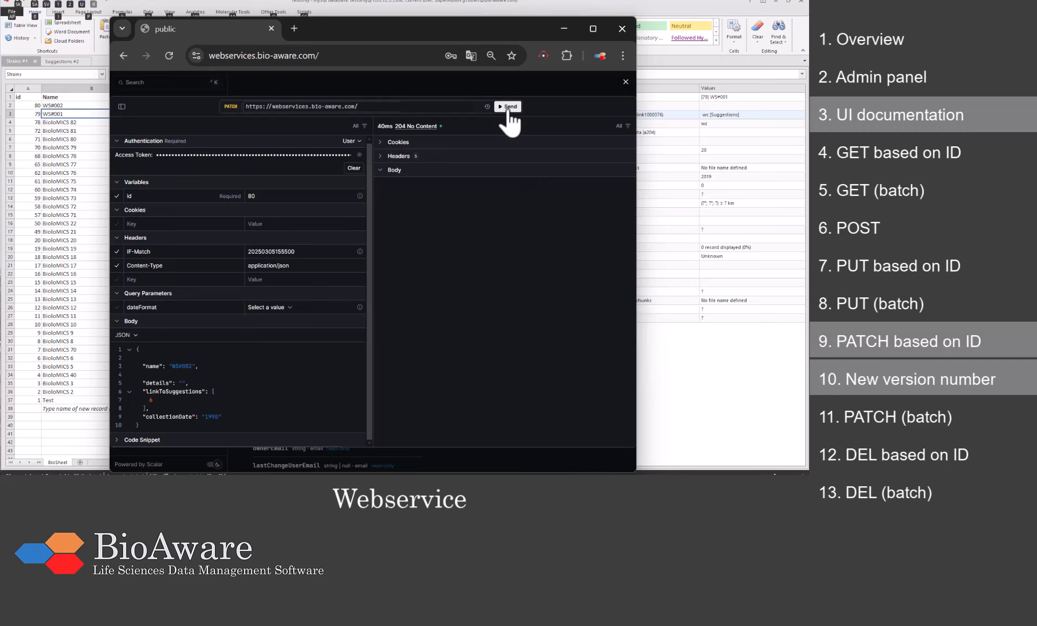
pyautogui.click(381, 157)
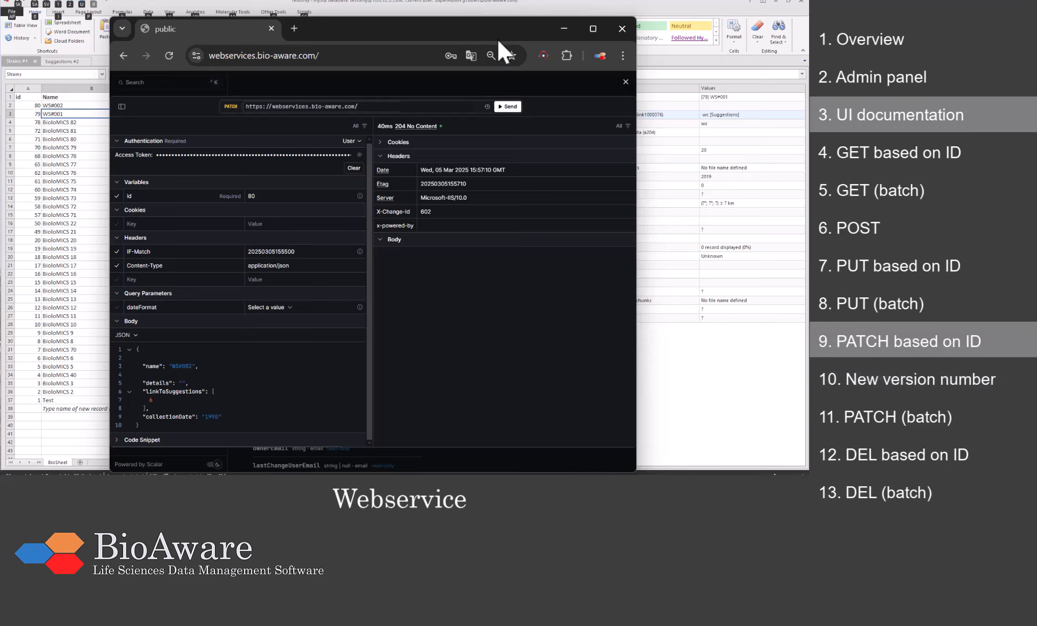
pyautogui.click(496, 6)
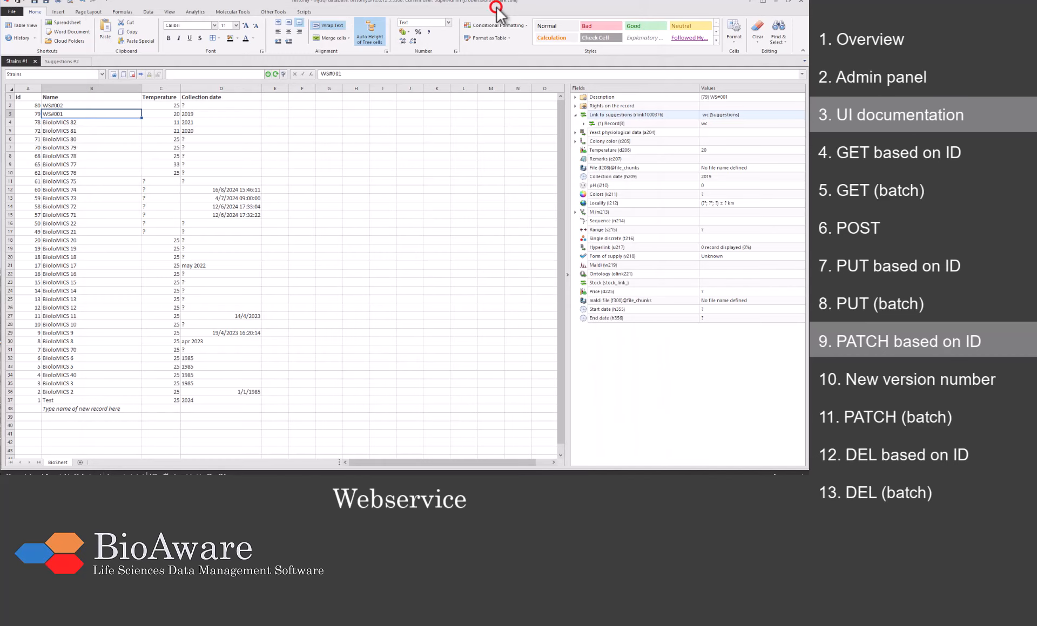
pyautogui.click(273, 74)
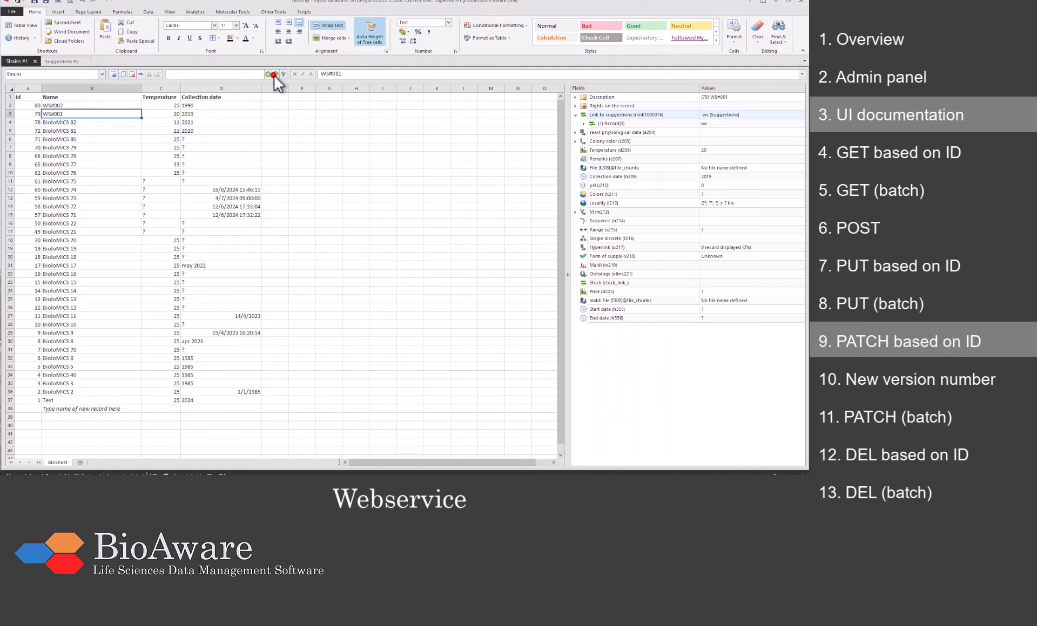
pyautogui.click(210, 108)
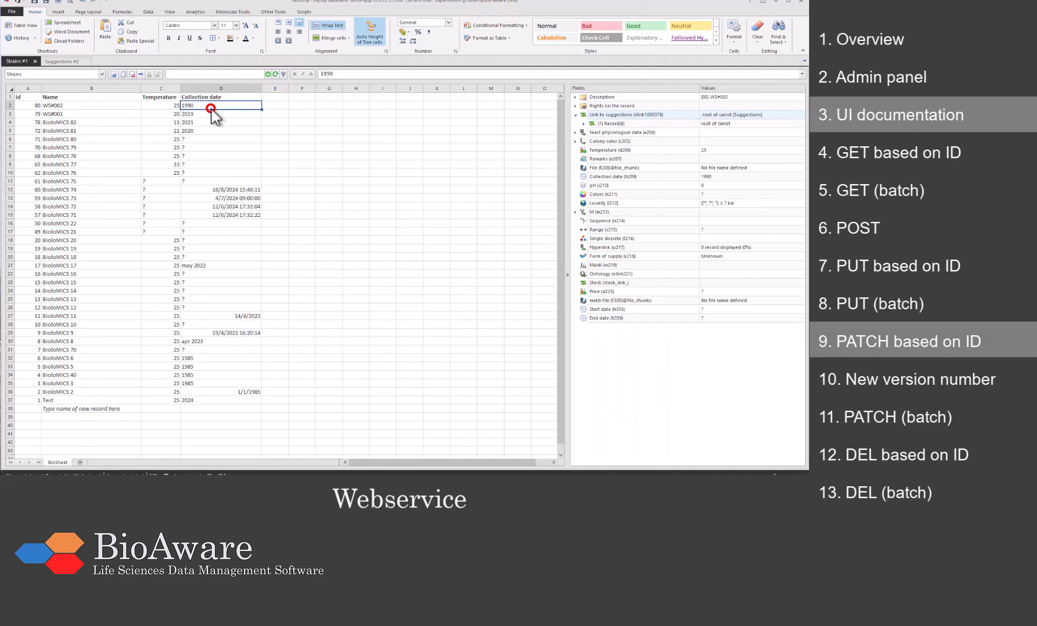
pyautogui.click(165, 106)
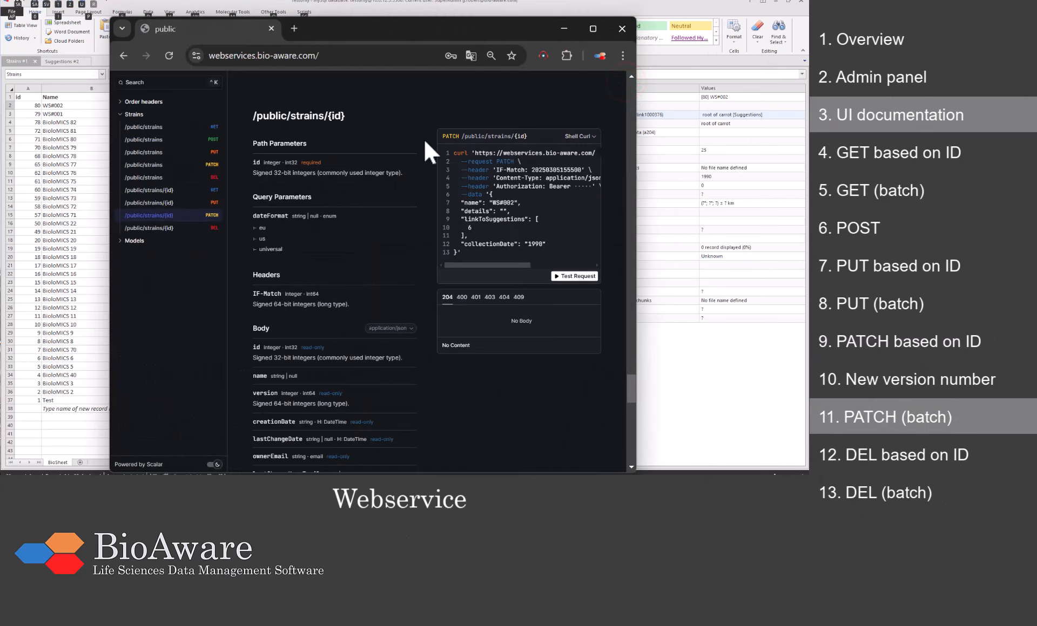
# Step: Request GET /public/strains with pageSize 2 and page 18
pyautogui.click(181, 166)
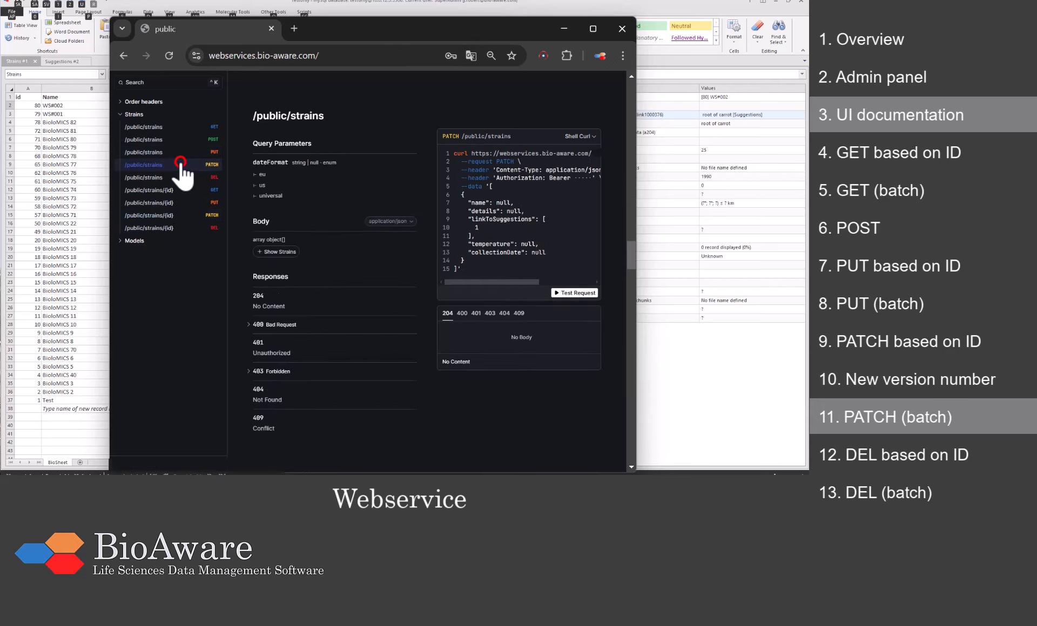
pyautogui.click(180, 128)
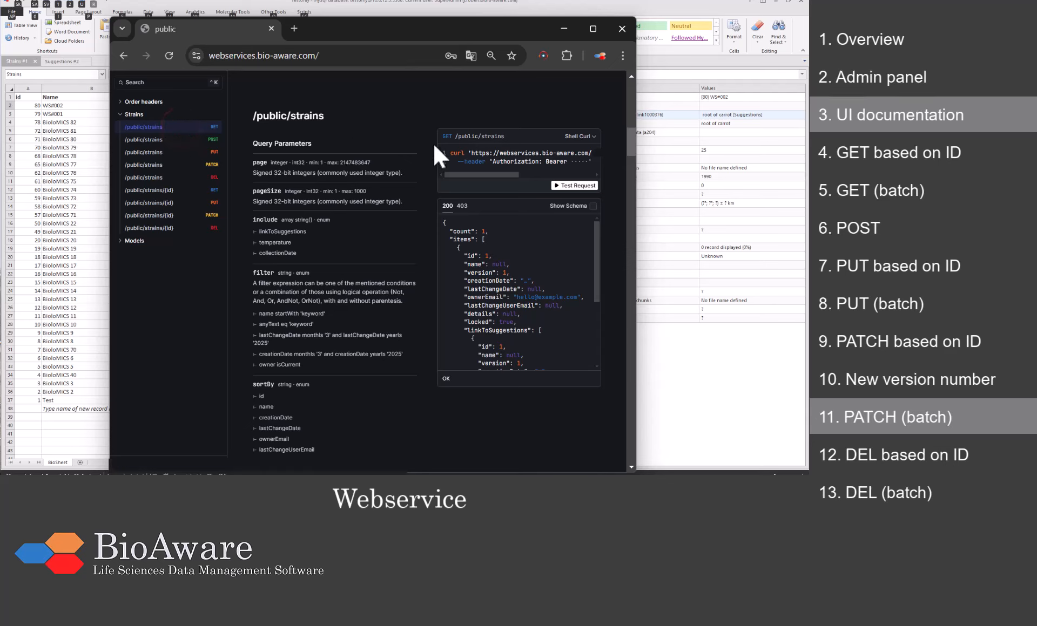
pyautogui.click(568, 185)
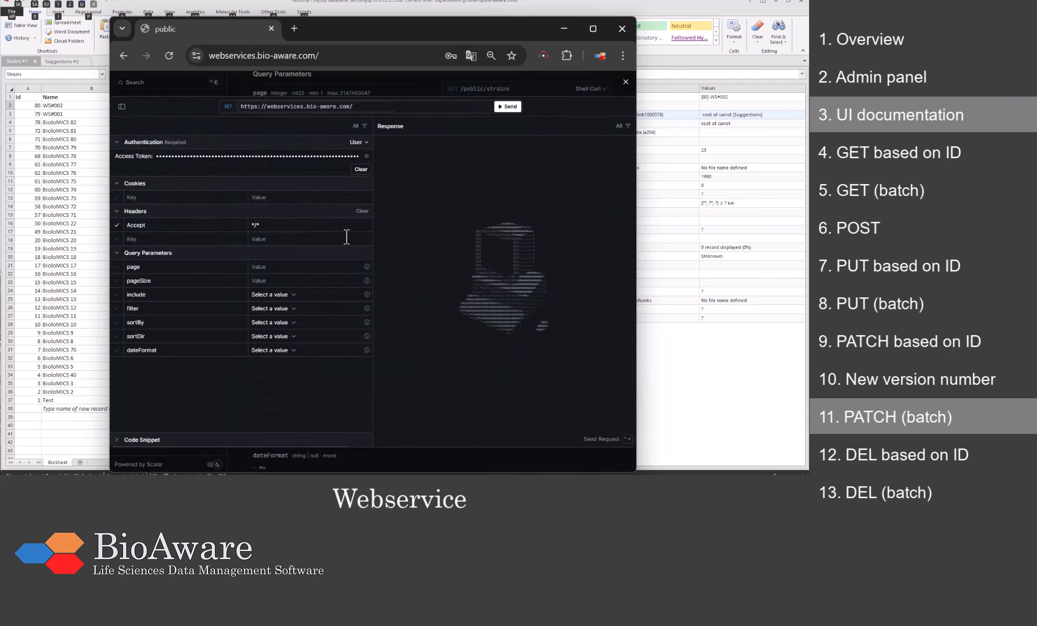
pyautogui.click(291, 282)
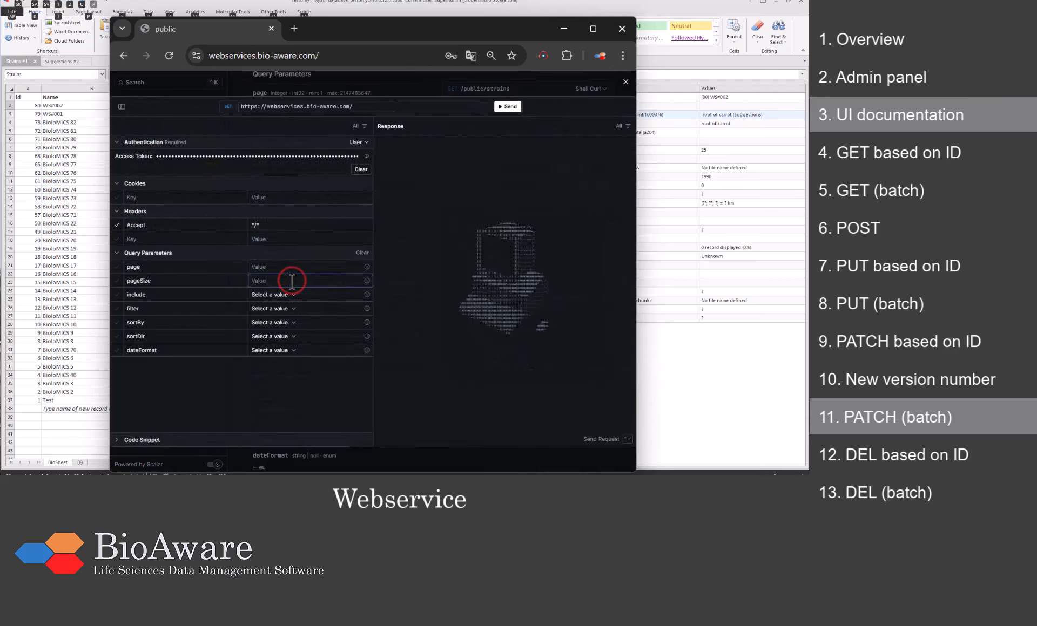
pyautogui.write('2')
pyautogui.click(290, 266)
pyautogui.write('18')
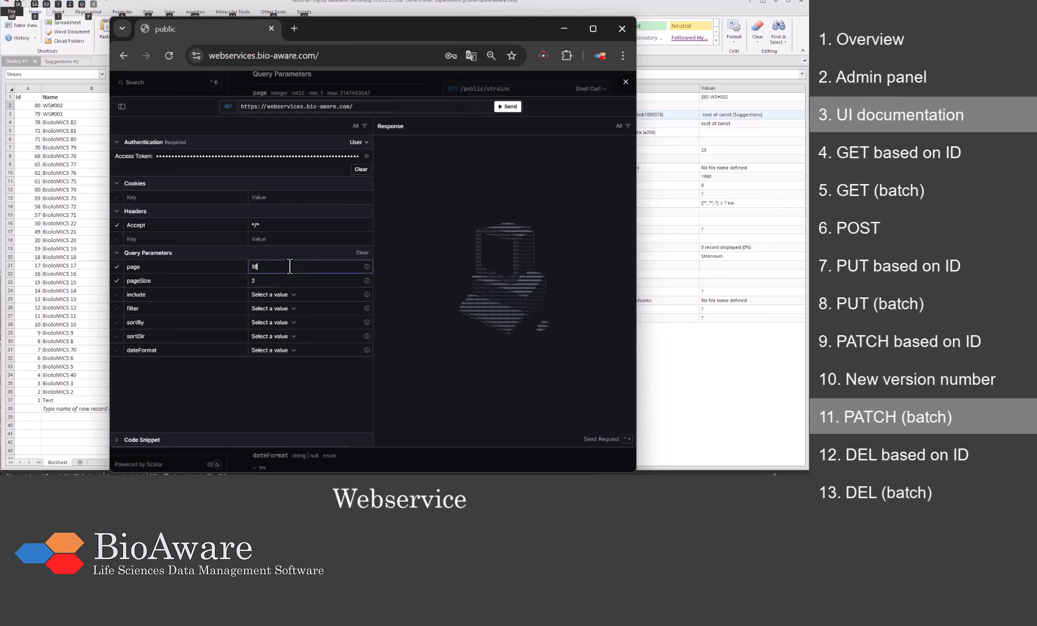
pyautogui.click(506, 107)
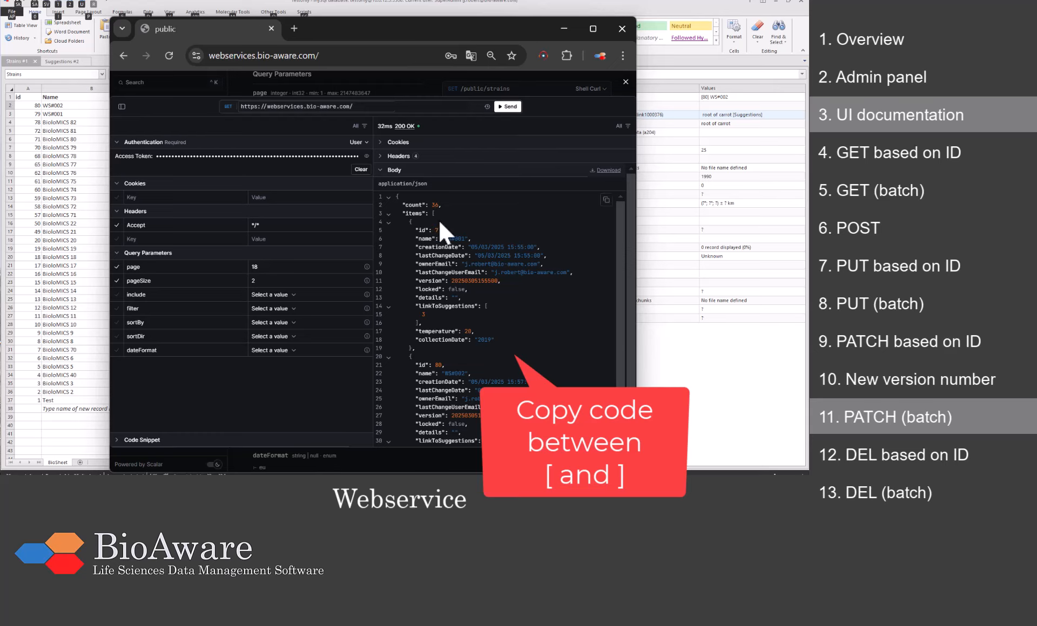